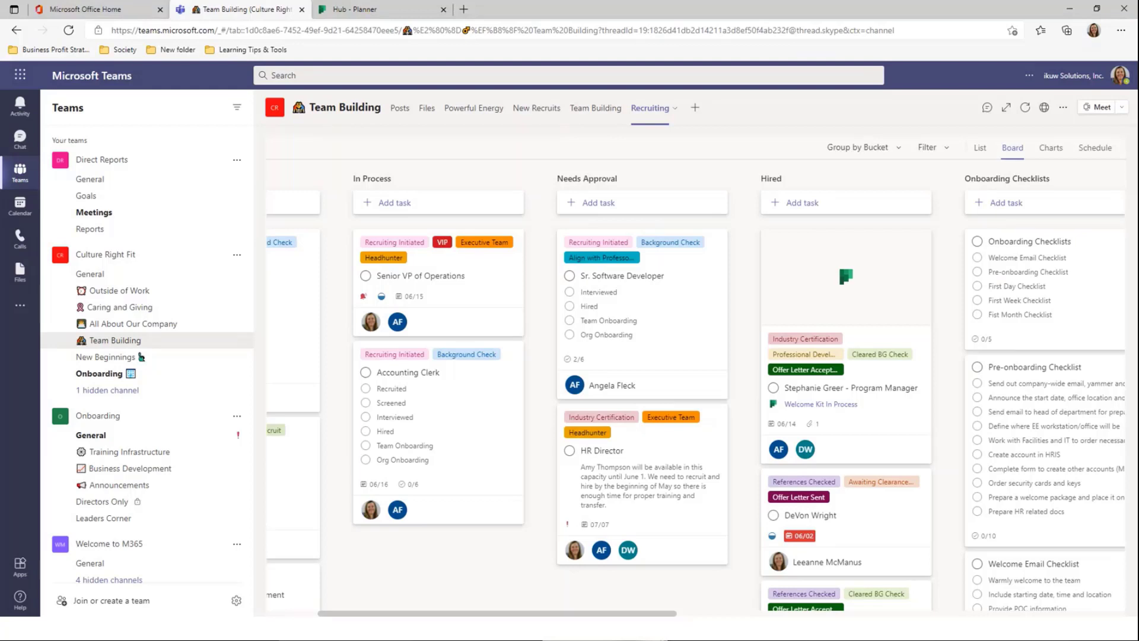
# Visit the Onboarding channel under Culture Right Fit, then switch to the Office 365 home tab
pyautogui.click(132, 357)
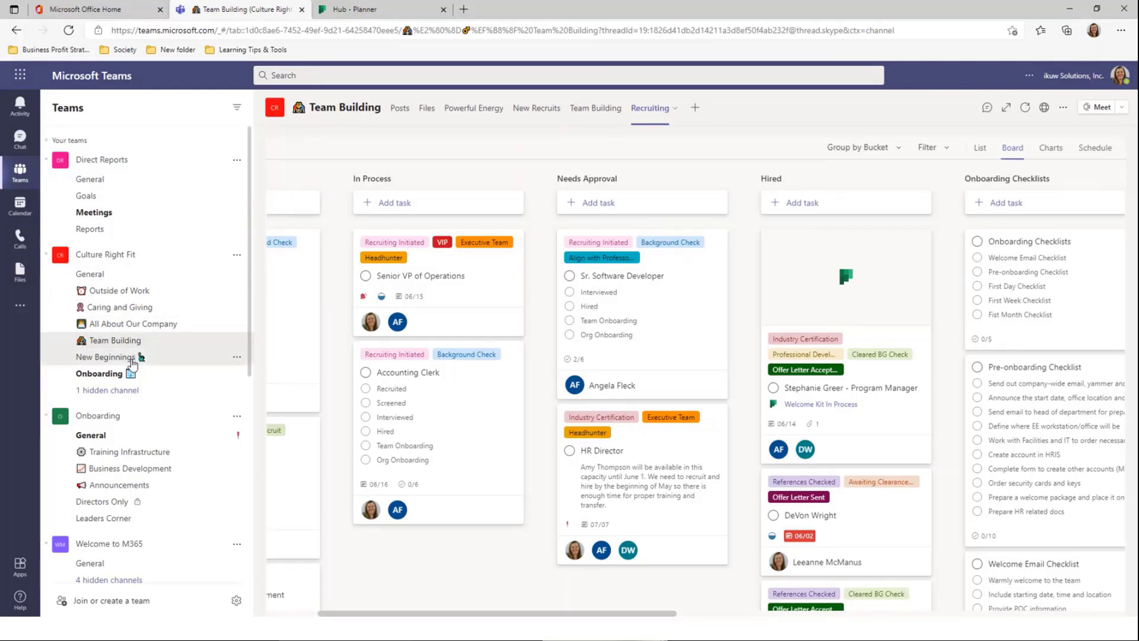
pyautogui.click(109, 375)
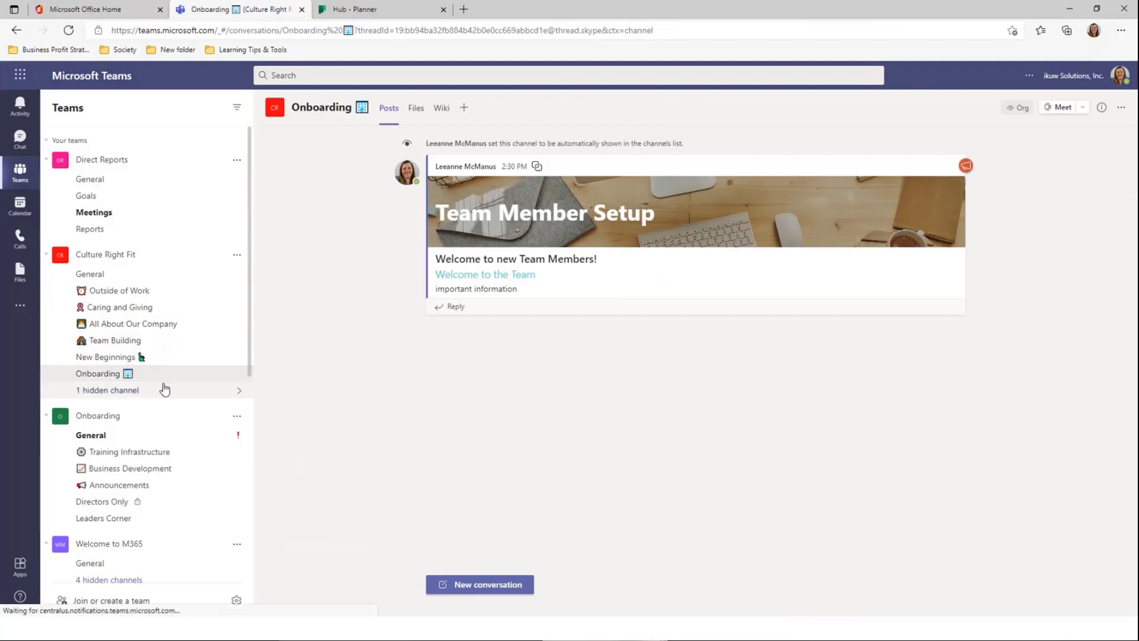
pyautogui.click(76, 17)
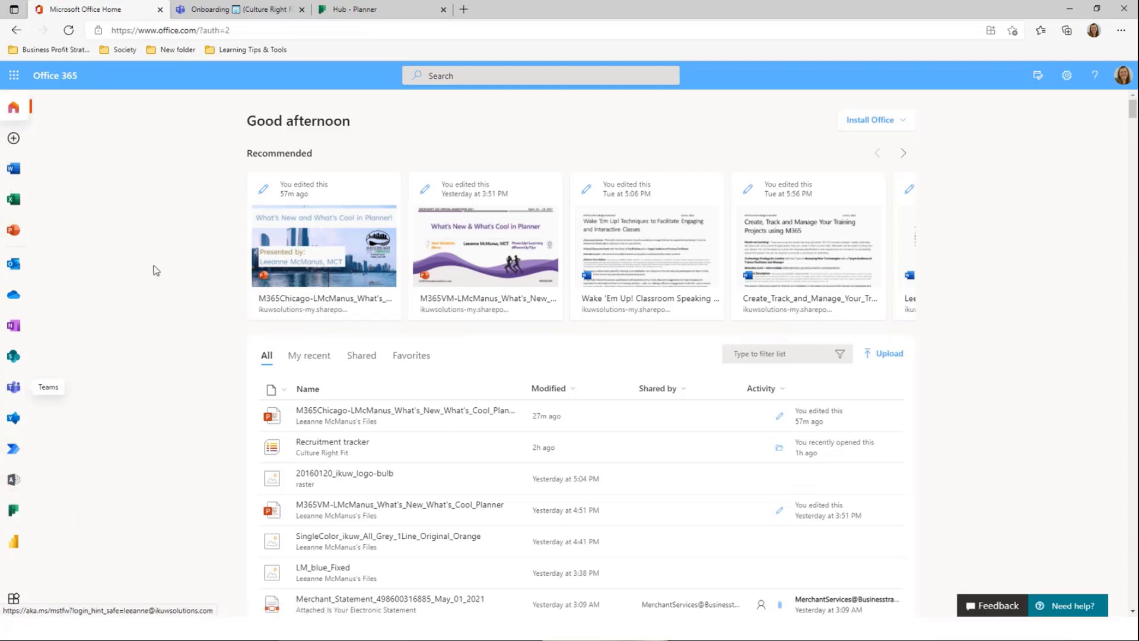
# Search all Office apps for 'pl' to find Planner, then close the old Hub - Planner tab
pyautogui.click(14, 76)
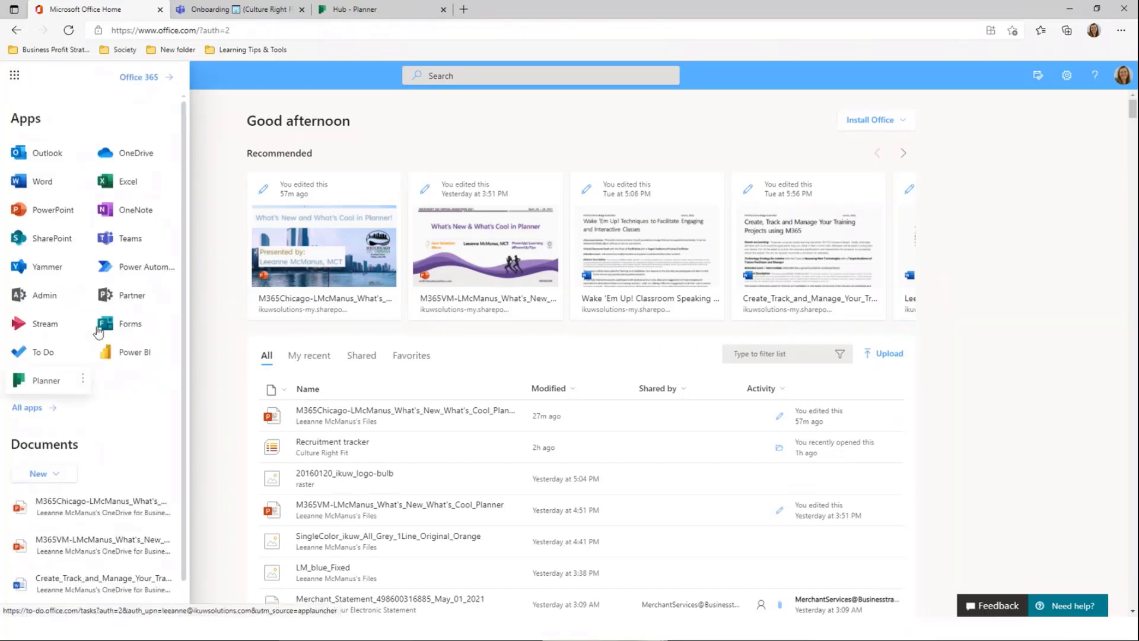
pyautogui.click(21, 408)
pyautogui.click(51, 127)
pyautogui.write('pl')
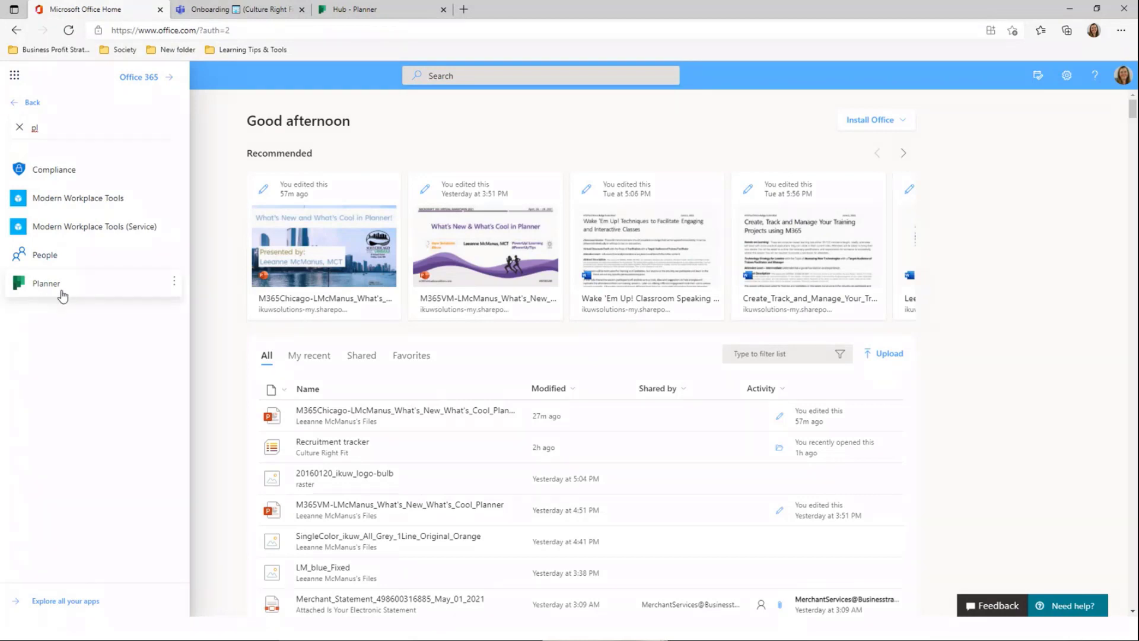
pyautogui.click(243, 91)
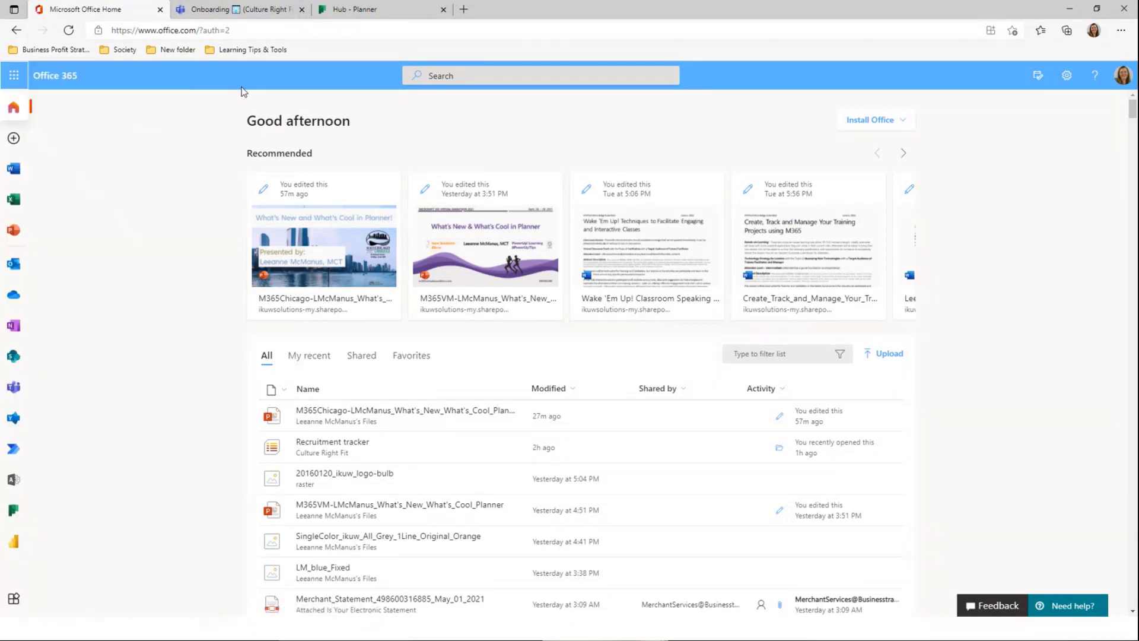
pyautogui.click(443, 9)
# Load tasks.office.com in a new Edge tab to reopen the Planner hub
pyautogui.click(324, 11)
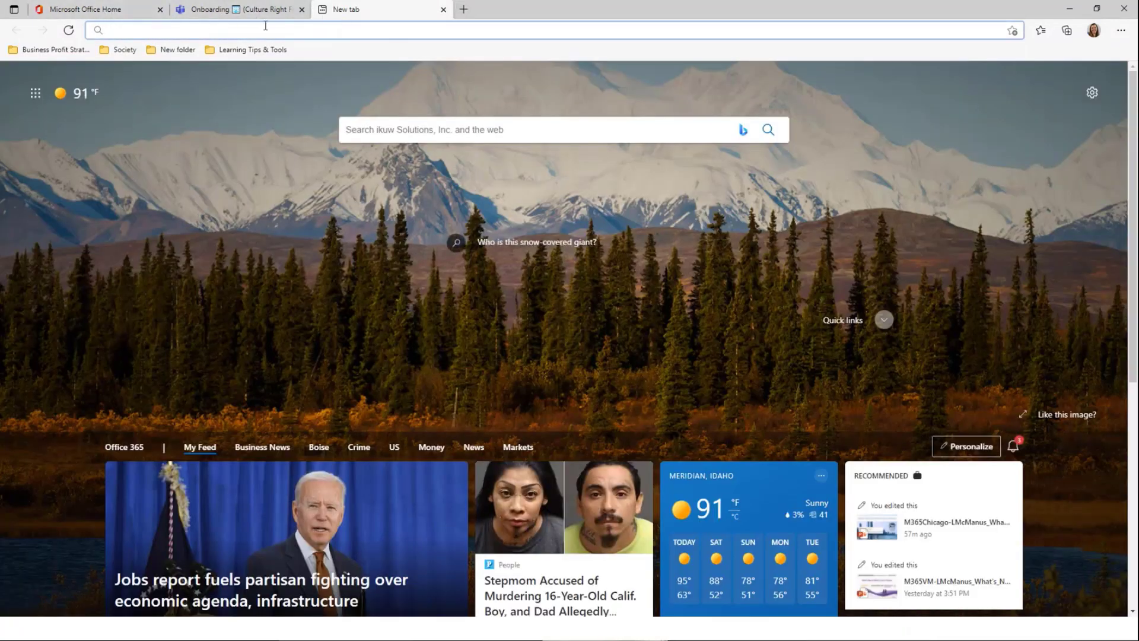
pyautogui.write('tasks.office.com')
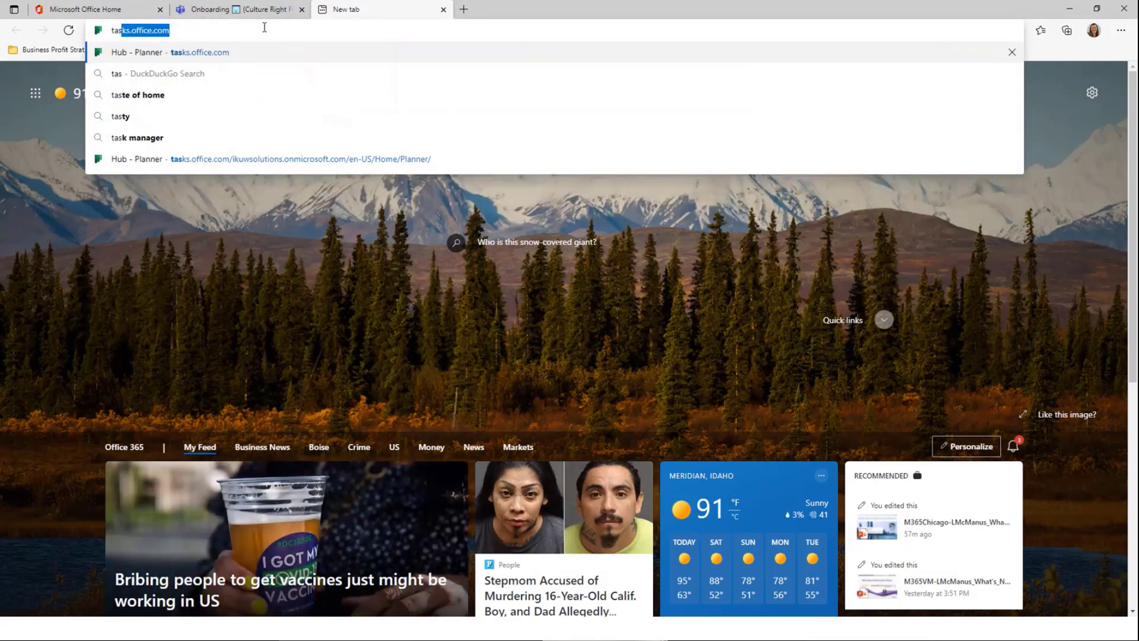
pyautogui.press('Return')
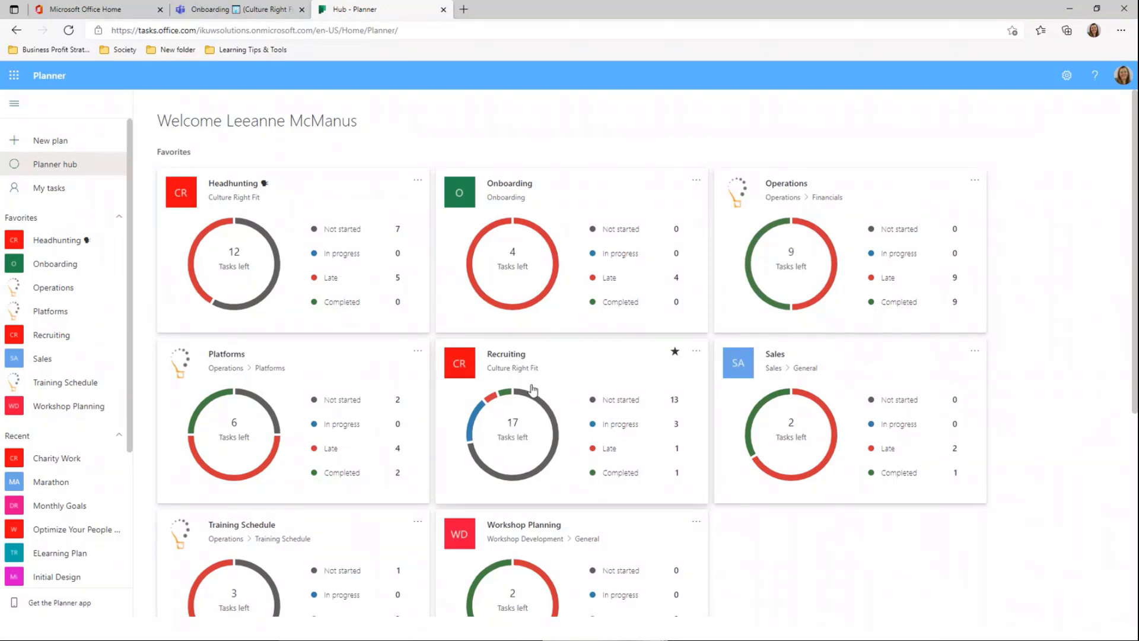
# Open the Recruiting plan's board from its card on the Planner hub
pyautogui.click(567, 398)
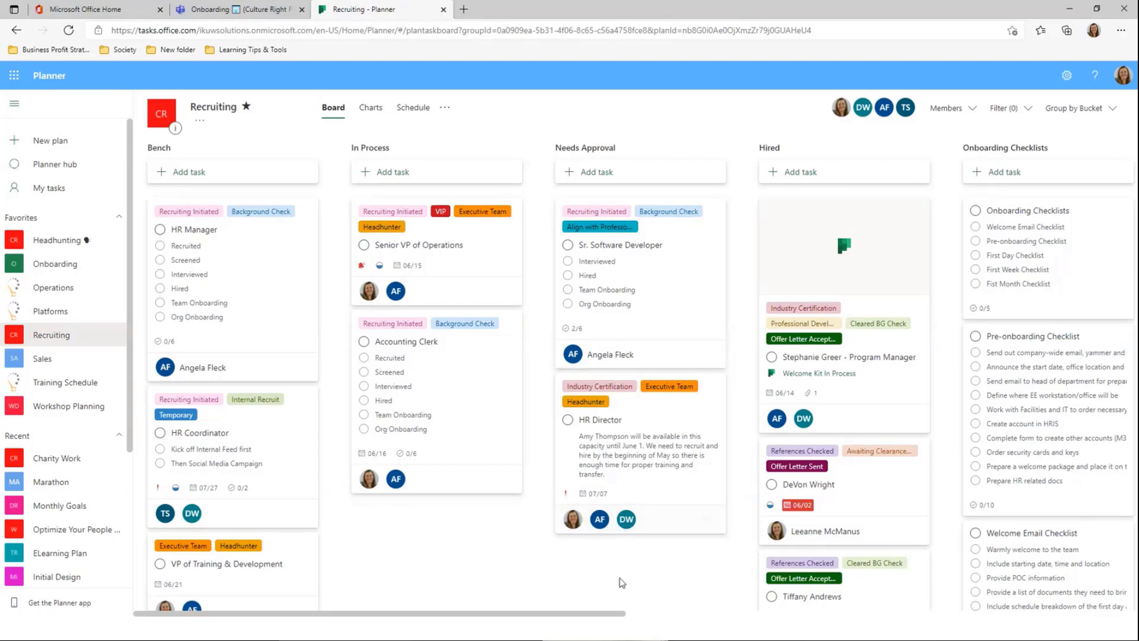
pyautogui.moveTo(610, 613); pyautogui.dragTo(759, 613)
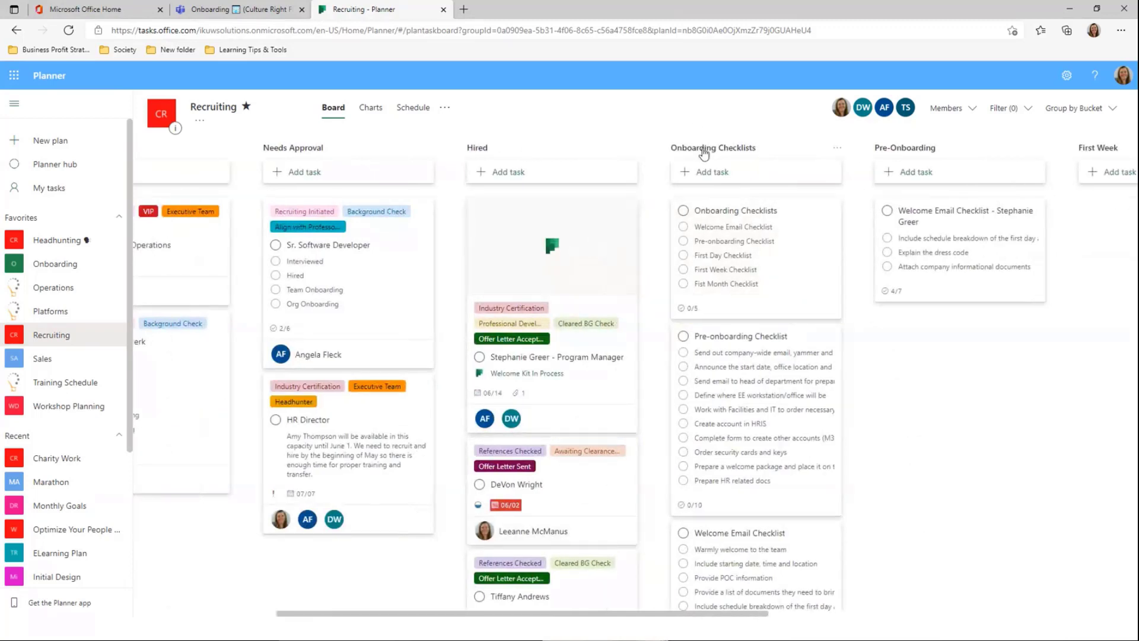
pyautogui.moveTo(650, 614); pyautogui.dragTo(729, 584)
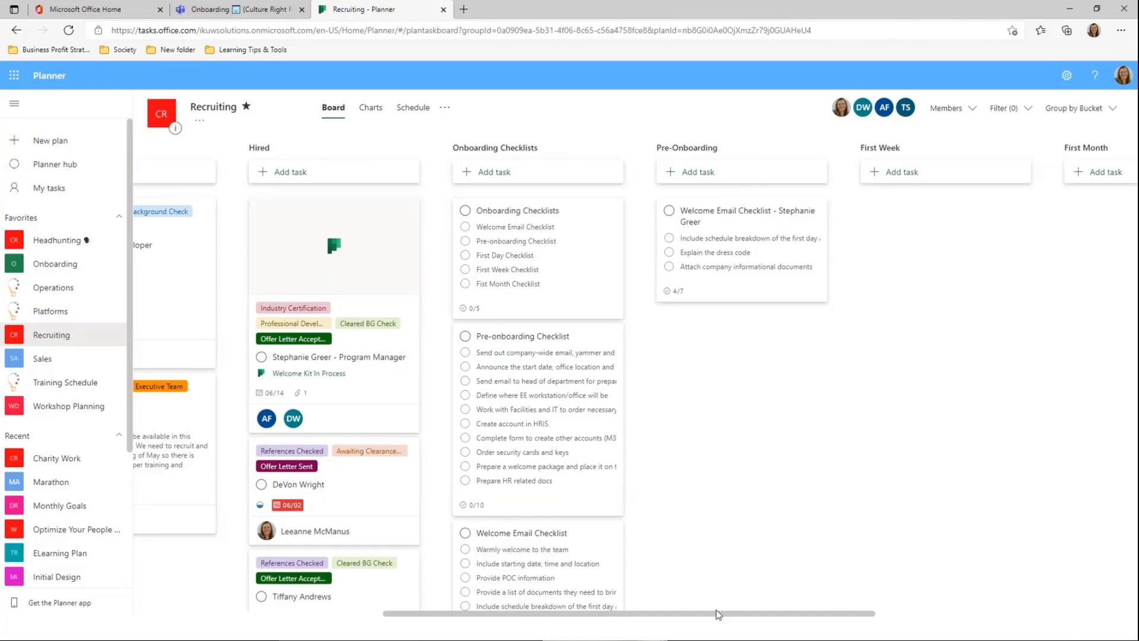
pyautogui.moveTo(714, 611); pyautogui.dragTo(418, 608)
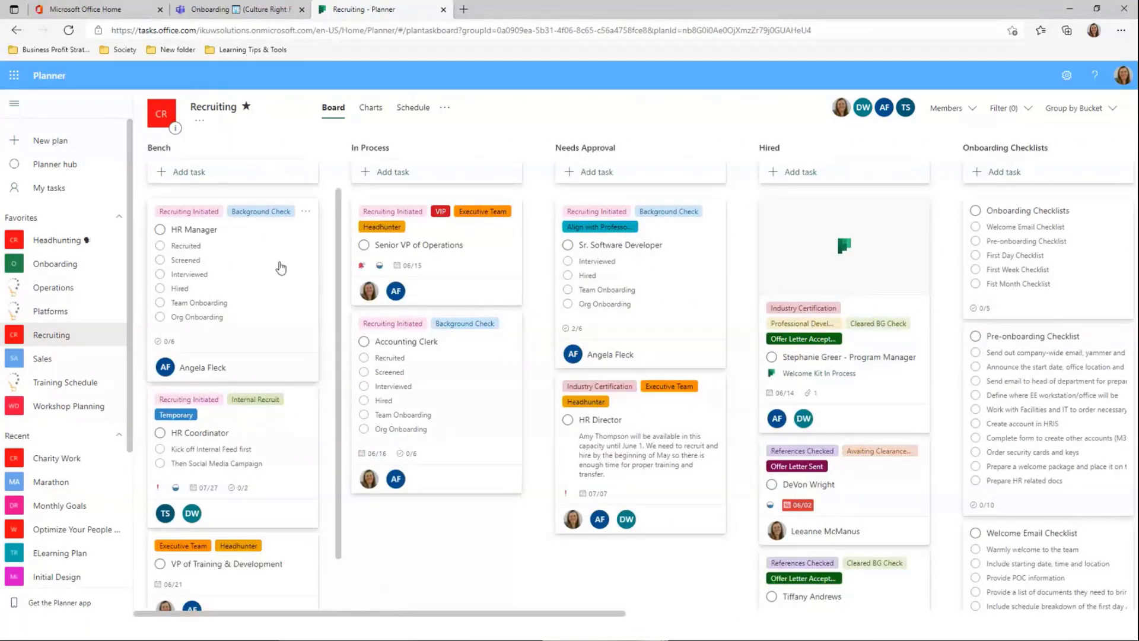
# Add an unassigned Janitor task due June 21 to the Bench bucket
pyautogui.click(203, 175)
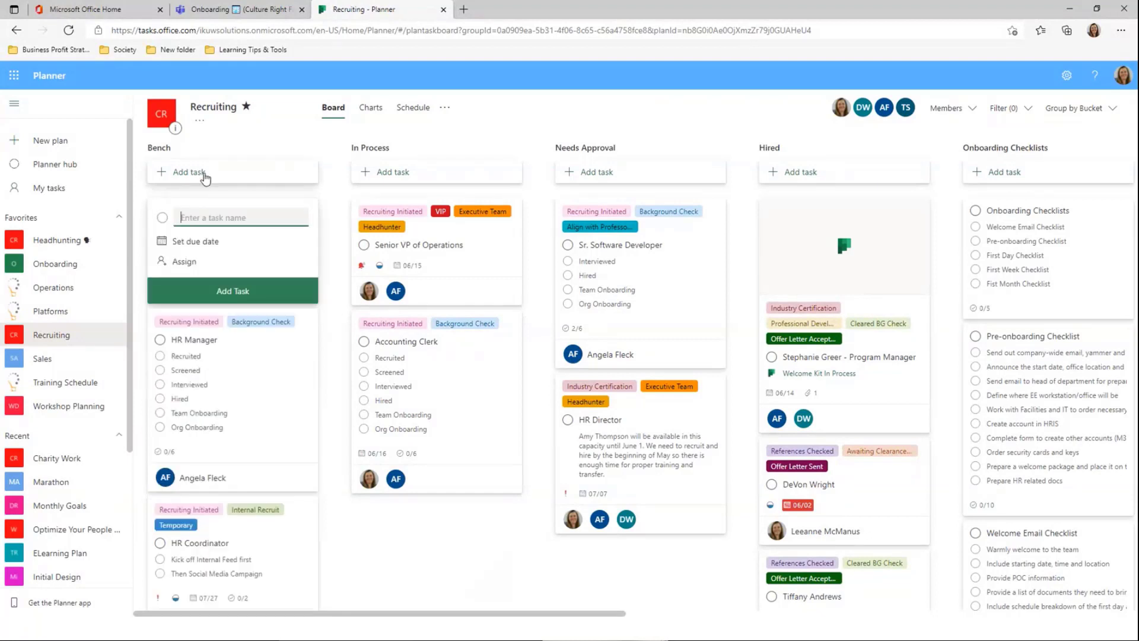
pyautogui.write('J')
pyautogui.click(207, 249)
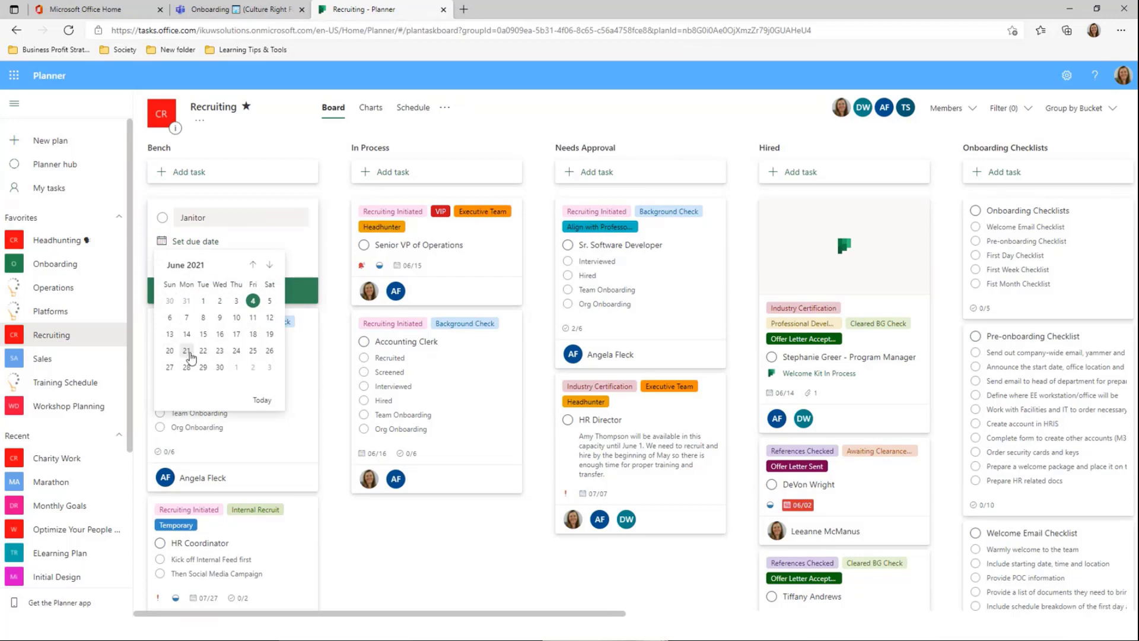
pyautogui.click(187, 350)
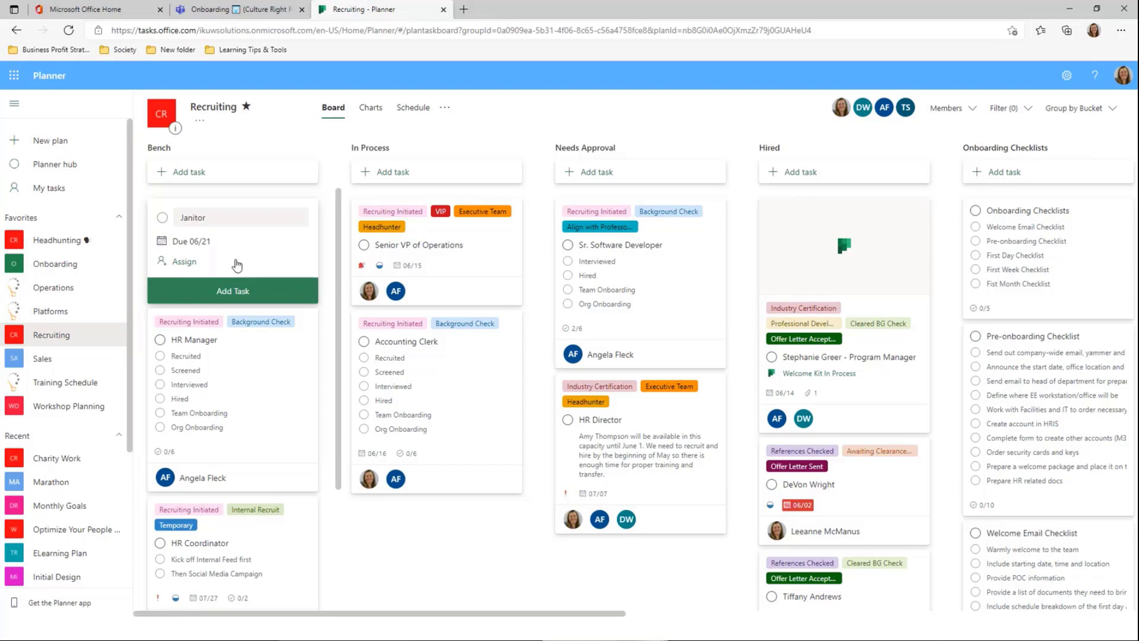
pyautogui.click(238, 263)
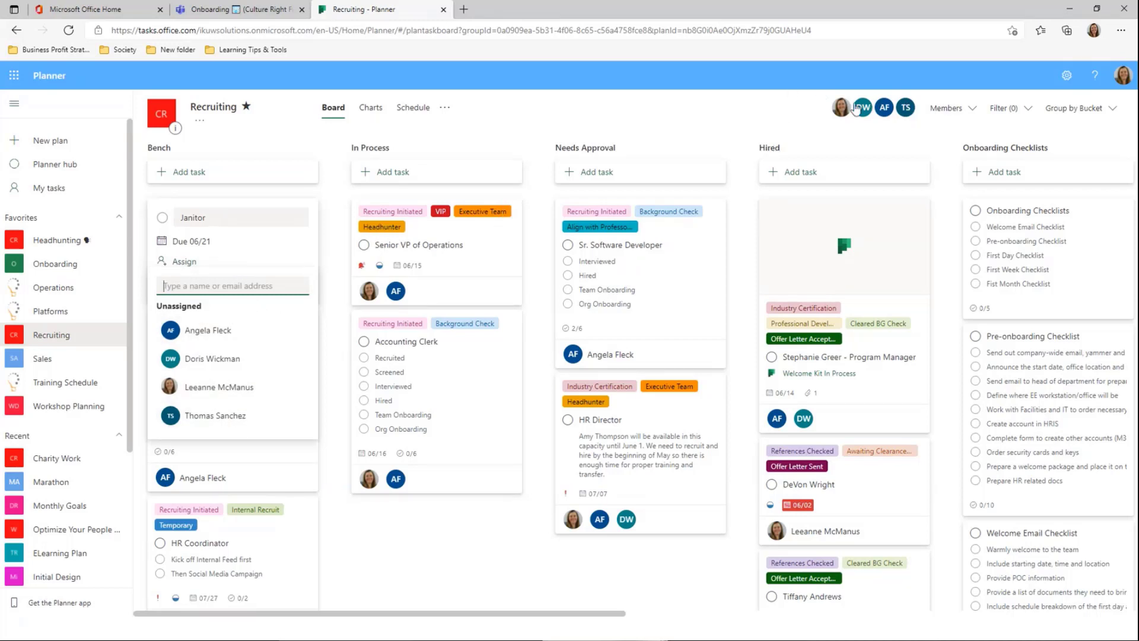
pyautogui.click(278, 259)
pyautogui.click(249, 295)
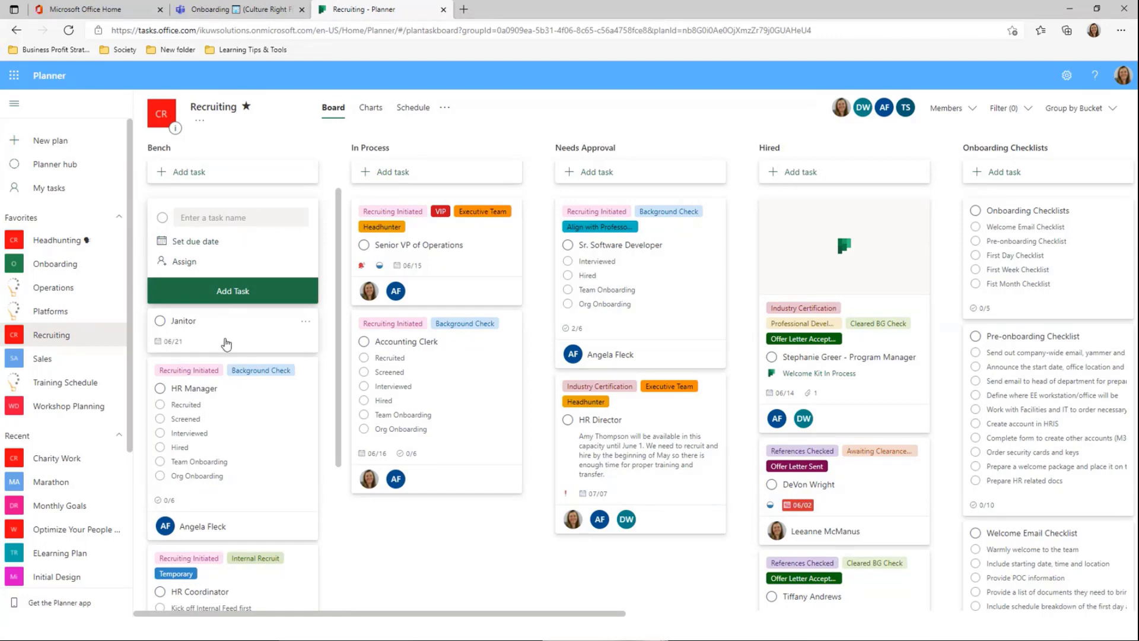
pyautogui.press('Escape')
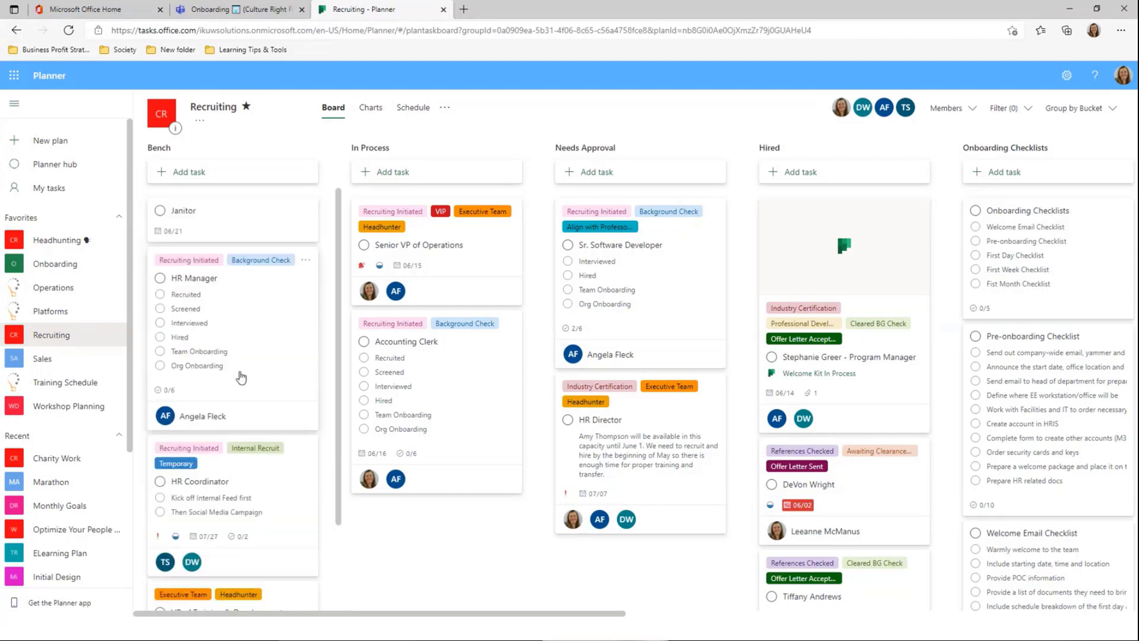
# Assign the Janitor task to a team member, keeping Bench, Not started and Medium priority
pyautogui.click(212, 220)
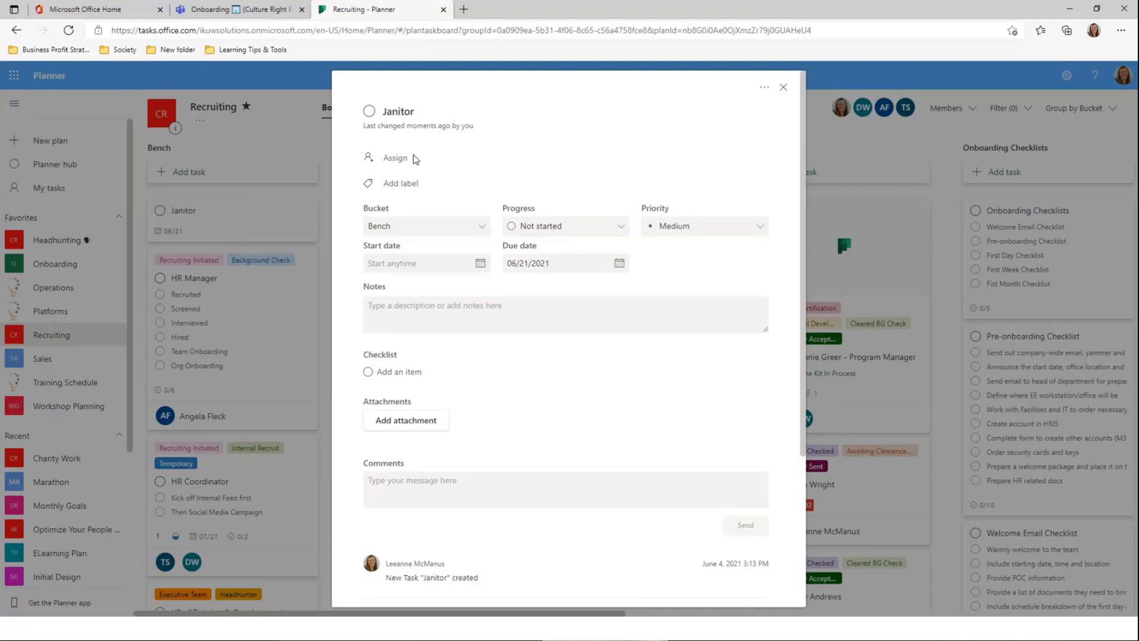
pyautogui.click(382, 166)
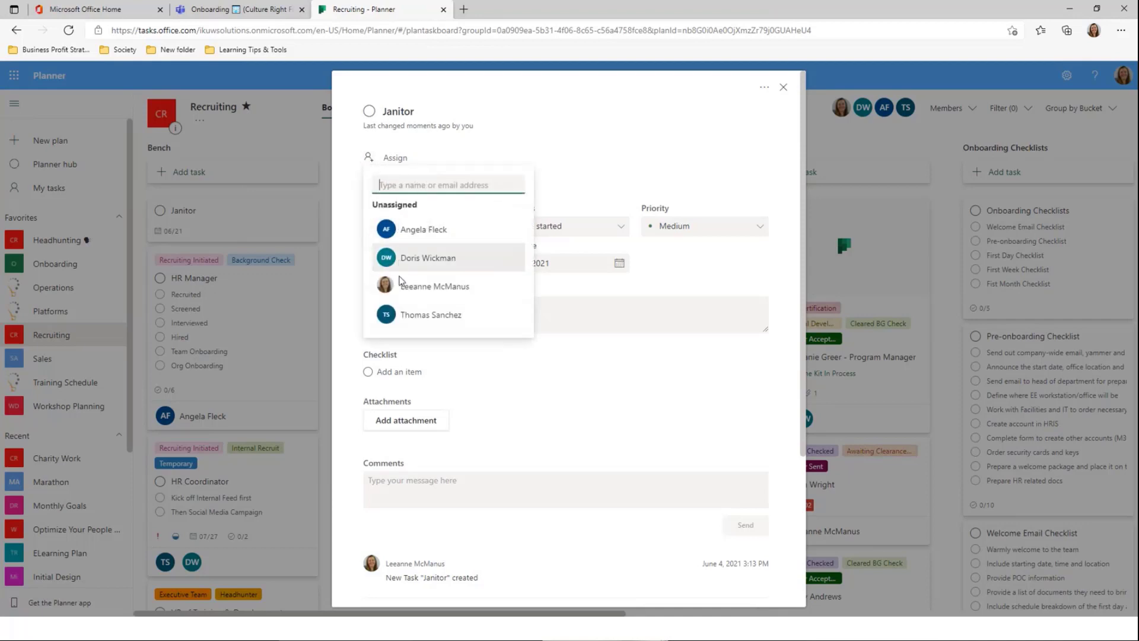
pyautogui.click(415, 321)
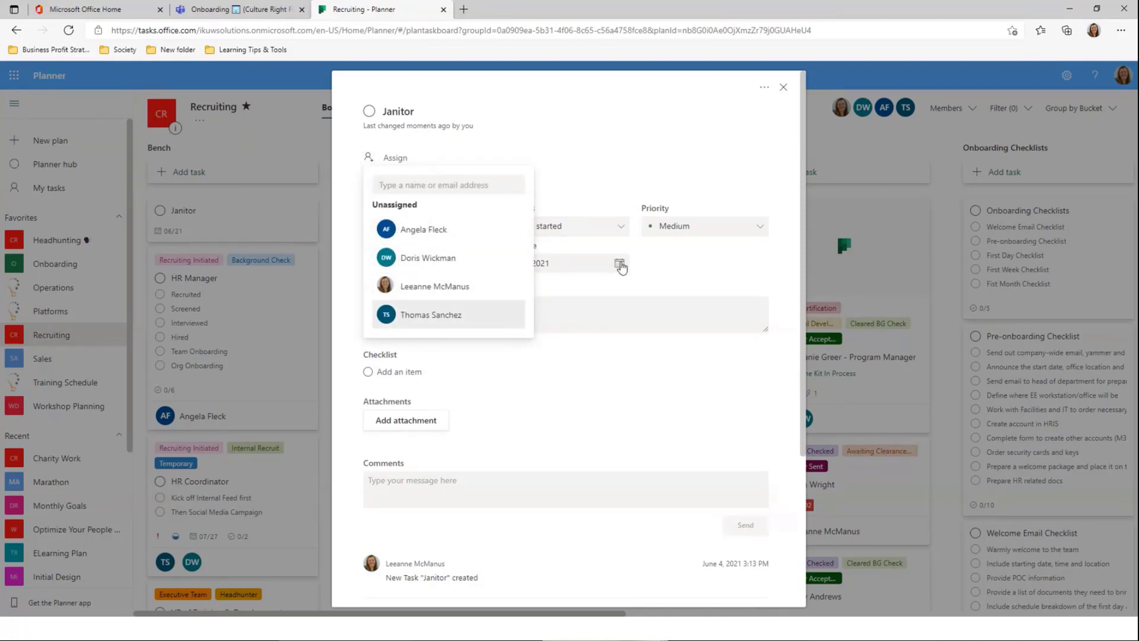
pyautogui.click(631, 131)
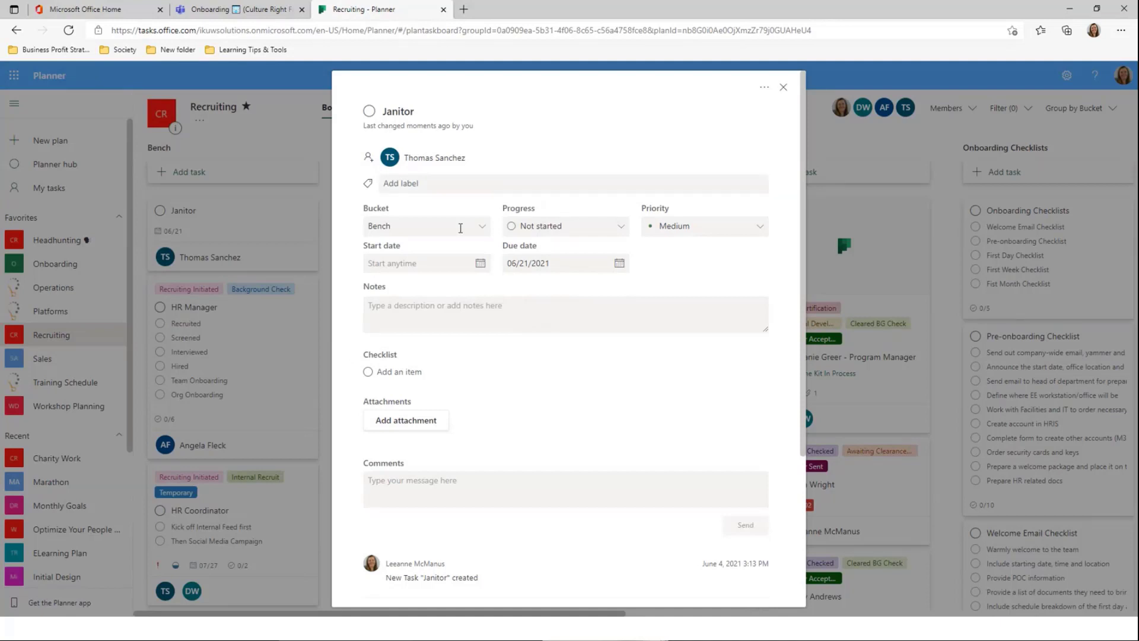
pyautogui.click(483, 227)
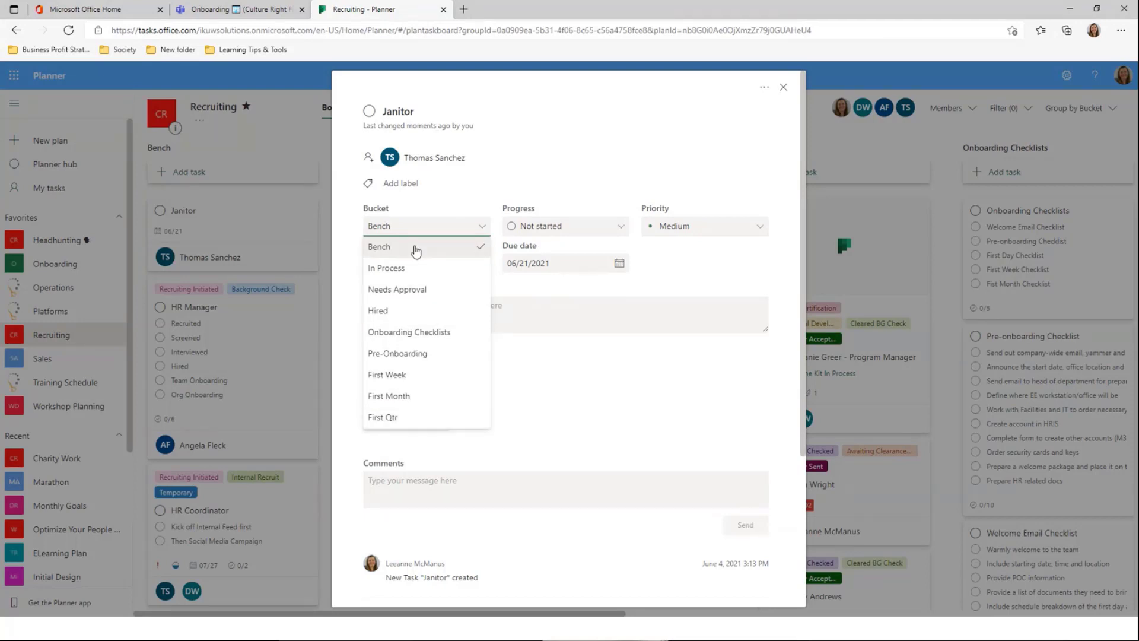
pyautogui.click(611, 228)
pyautogui.click(613, 231)
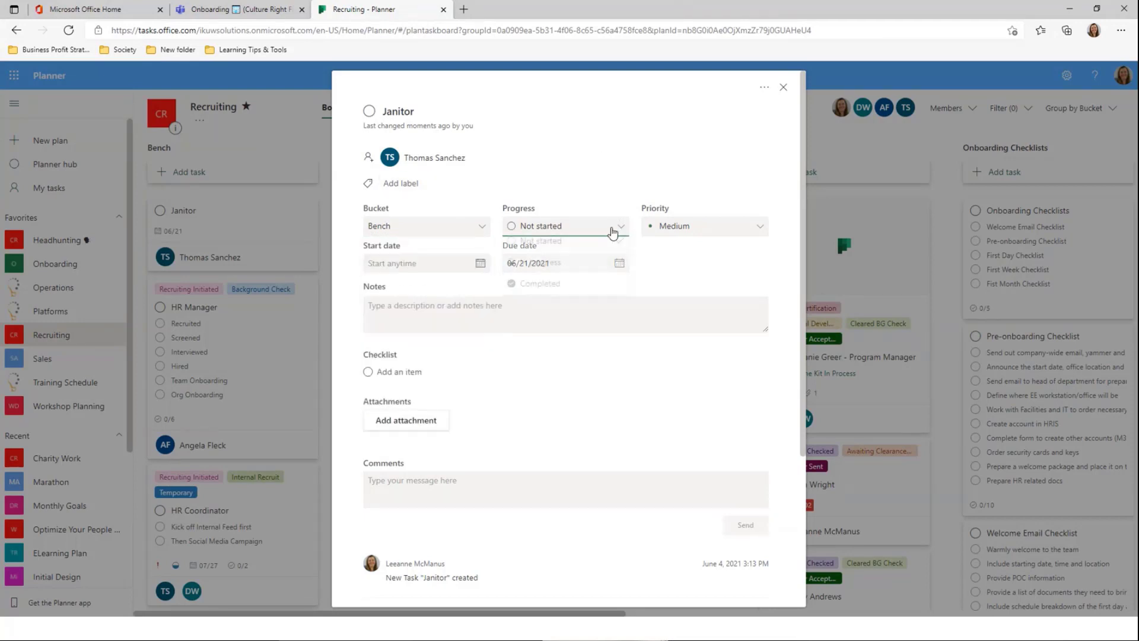
pyautogui.click(613, 230)
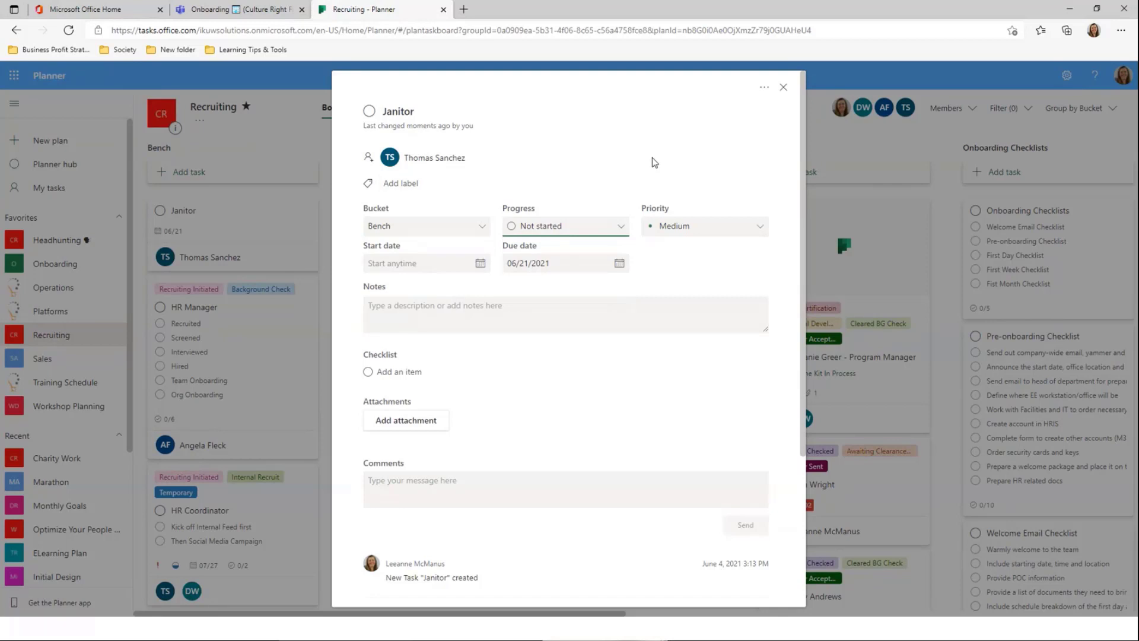
pyautogui.click(751, 230)
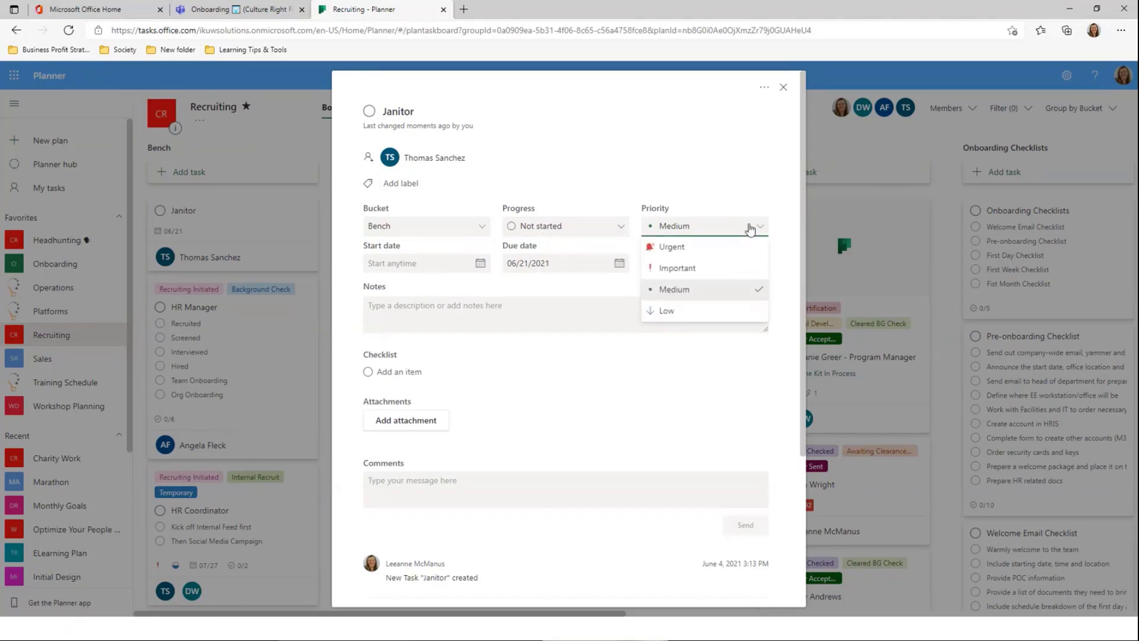
pyautogui.click(750, 230)
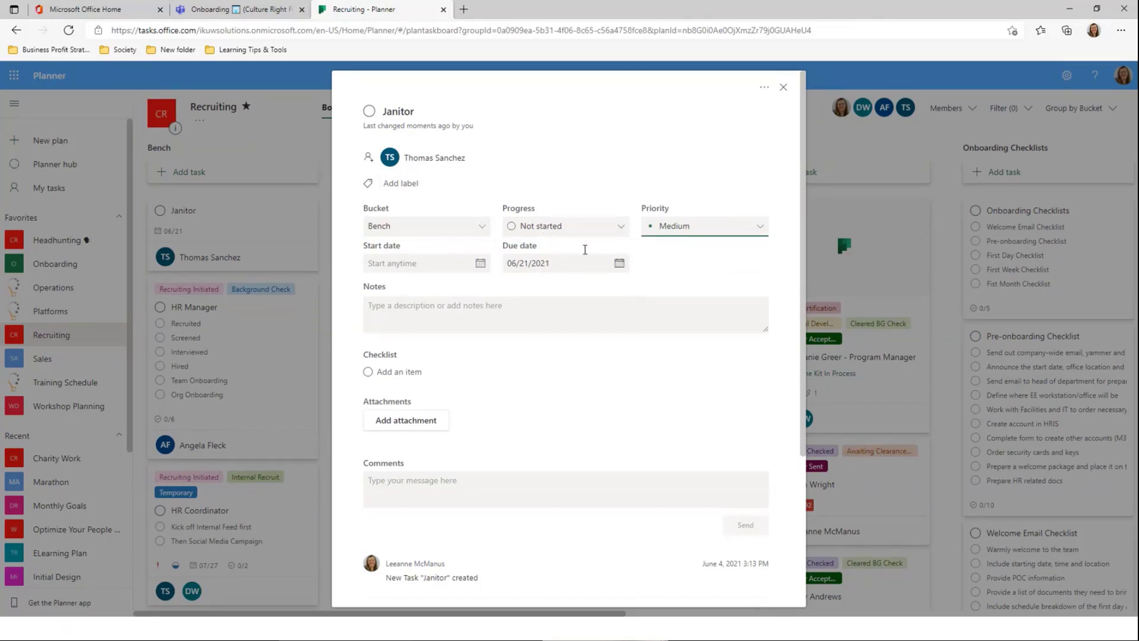
# Write Janitor notes about checking with Job Service first and show them on the card
pyautogui.click(421, 315)
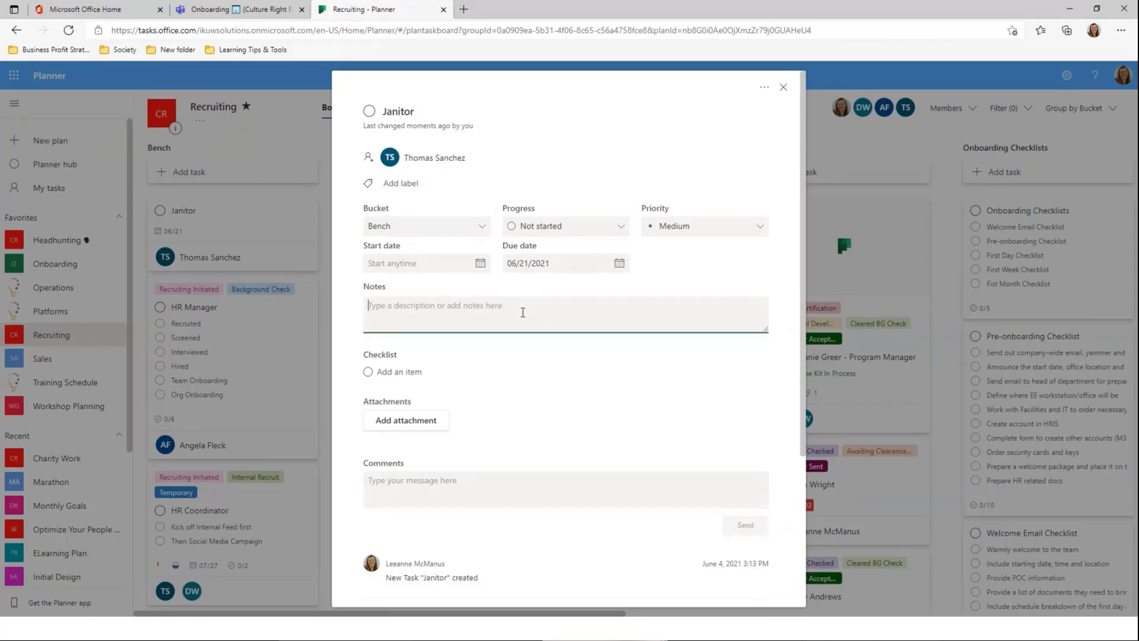
pyautogui.write('Tuo')
pyautogui.write('gh position to recruit 0')
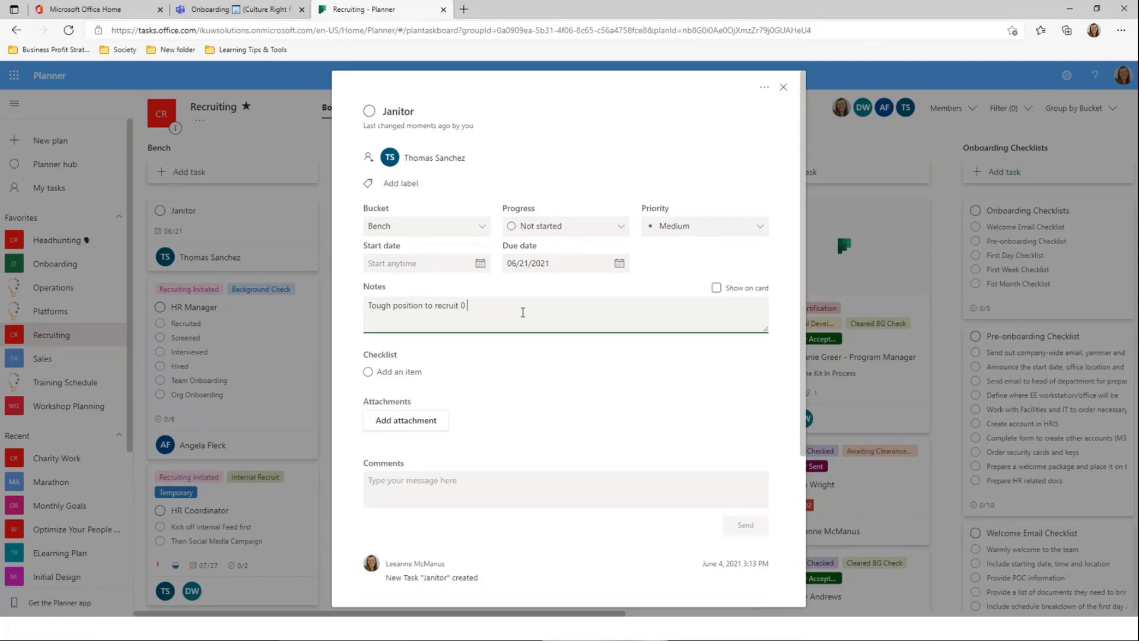
pyautogui.write('ck wiht')
pyautogui.doubleClick(526, 308)
pyautogui.write('Service first')
pyautogui.click(716, 288)
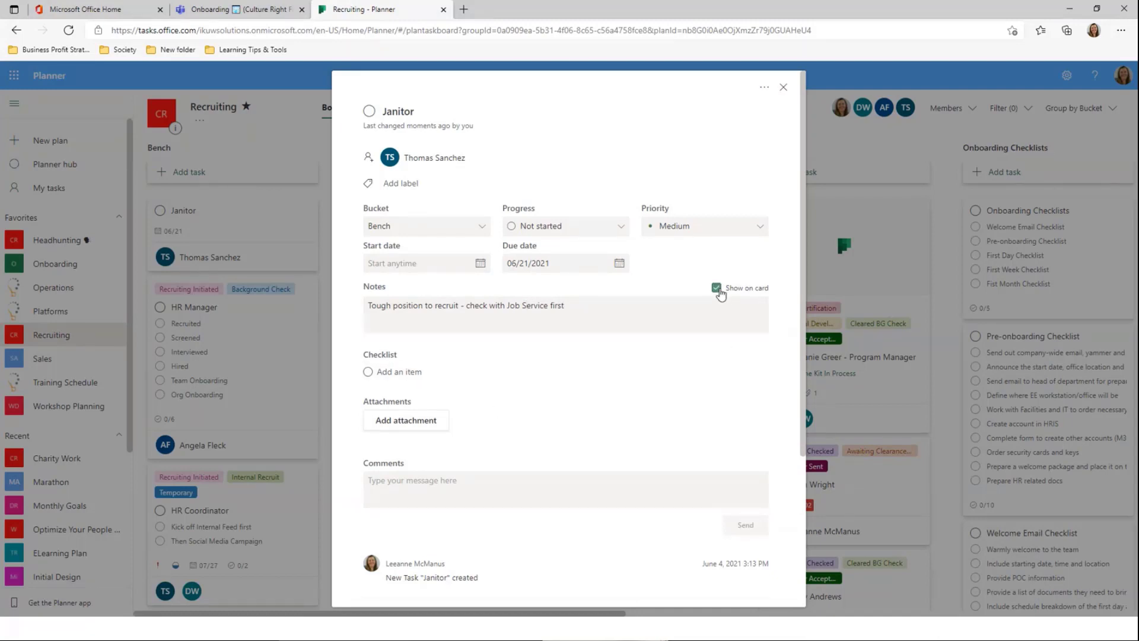
# Add the checklist item 'dfdsf' to the Janitor task
pyautogui.click(479, 374)
pyautogui.write('dfdsf')
pyautogui.press('Return')
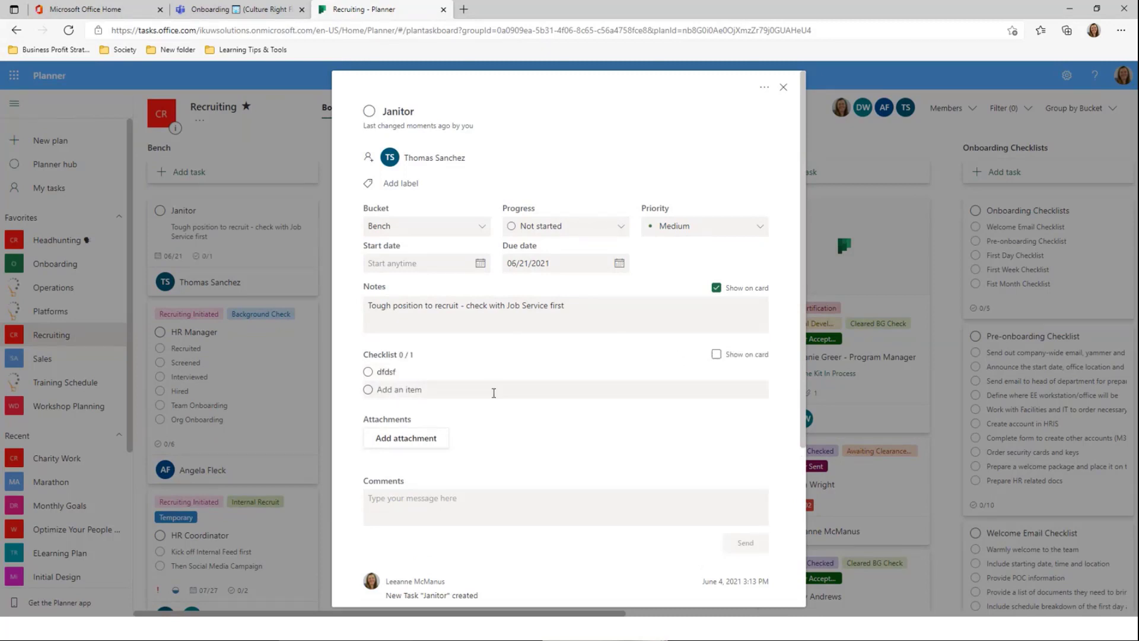
pyautogui.click(391, 373)
pyautogui.doubleClick(391, 374)
pyautogui.click(391, 374)
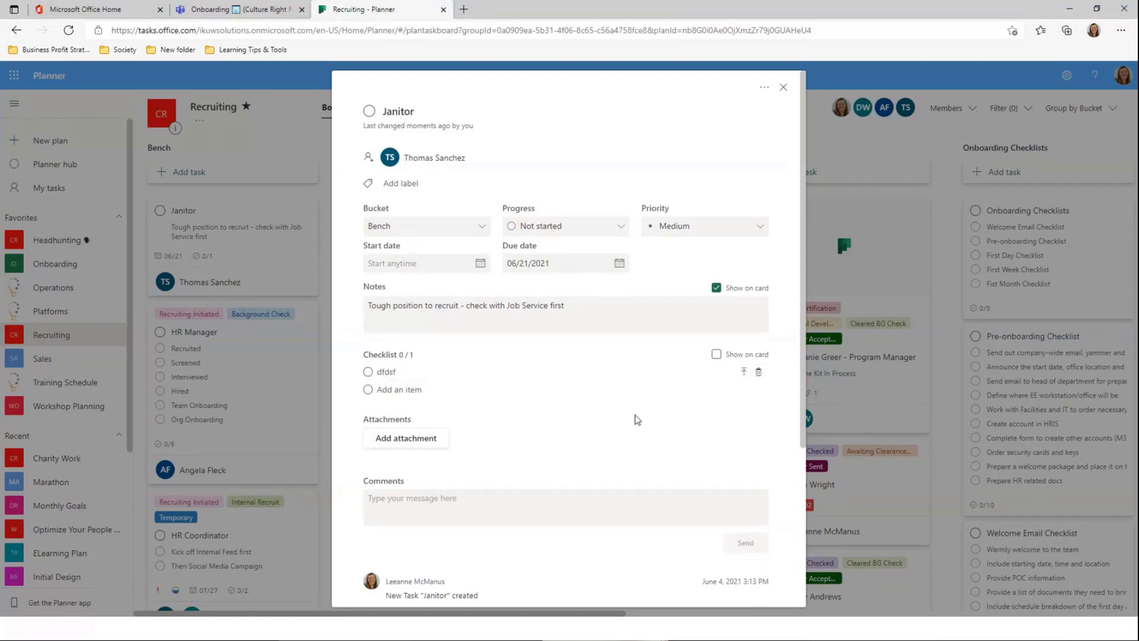
# Check the Janitor task's attachment options without adding any, then close its details
pyautogui.scroll(-2, 619, 458)
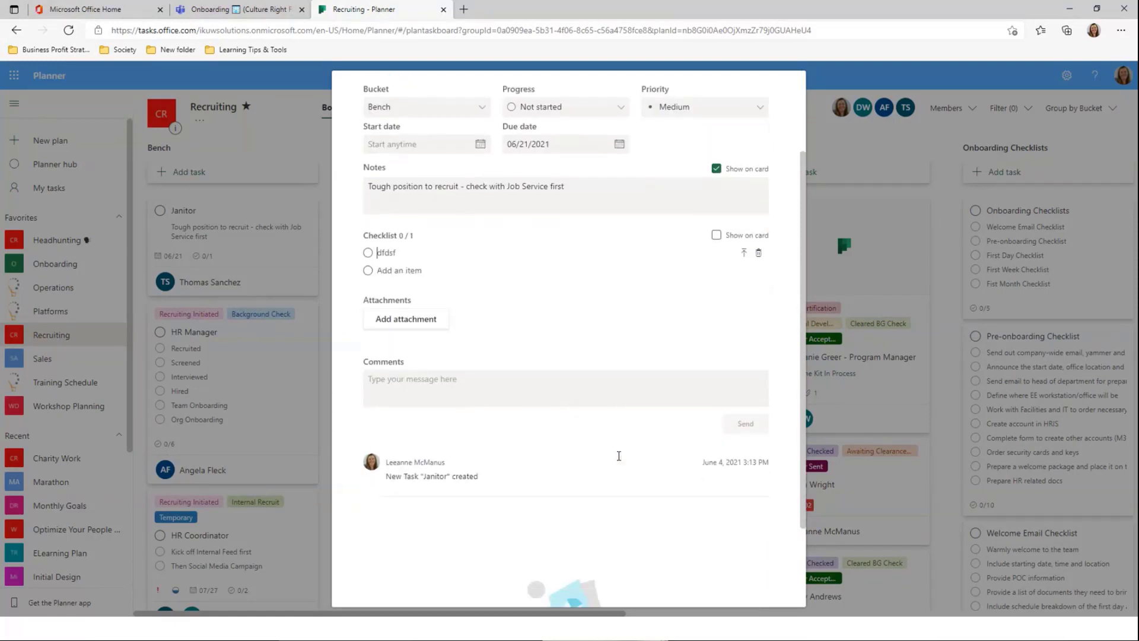
pyautogui.click(410, 311)
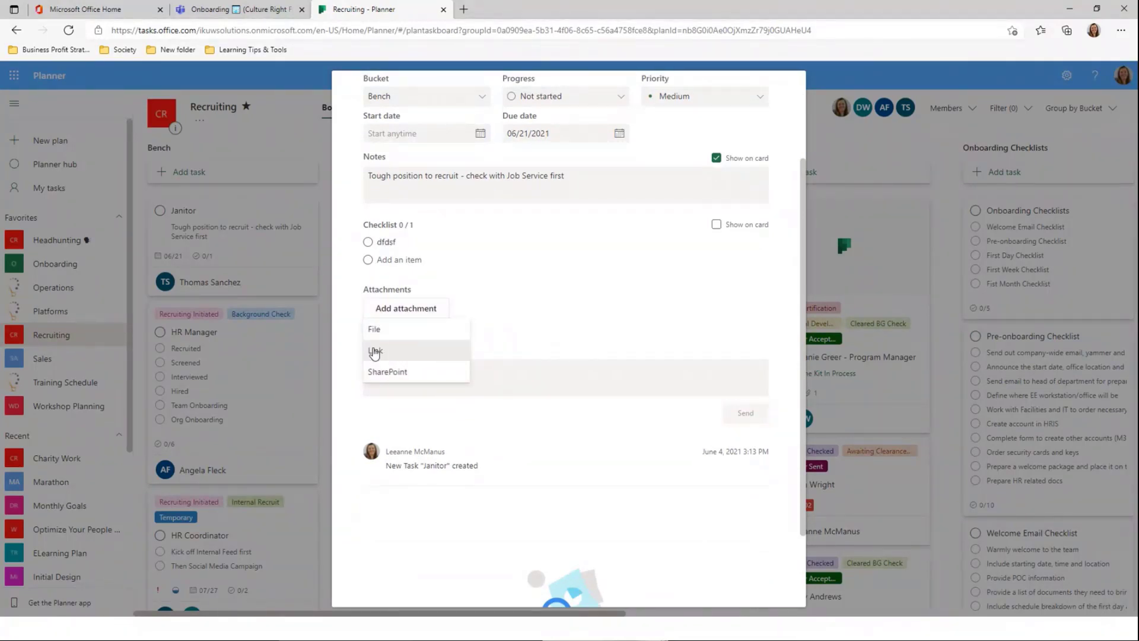
pyautogui.click(573, 449)
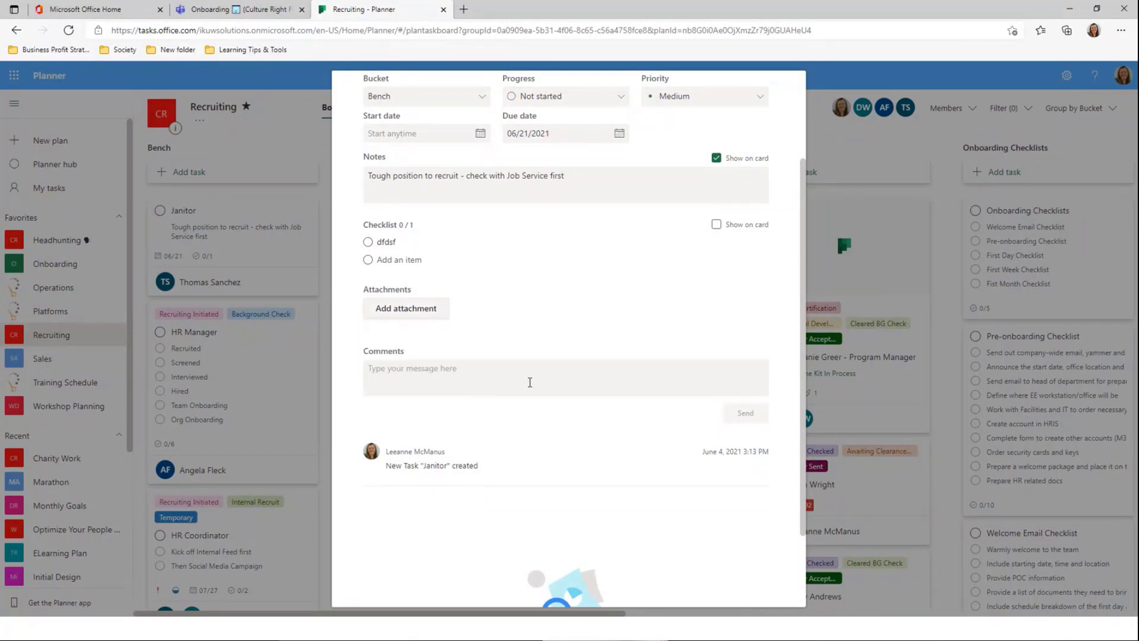
pyautogui.click(853, 133)
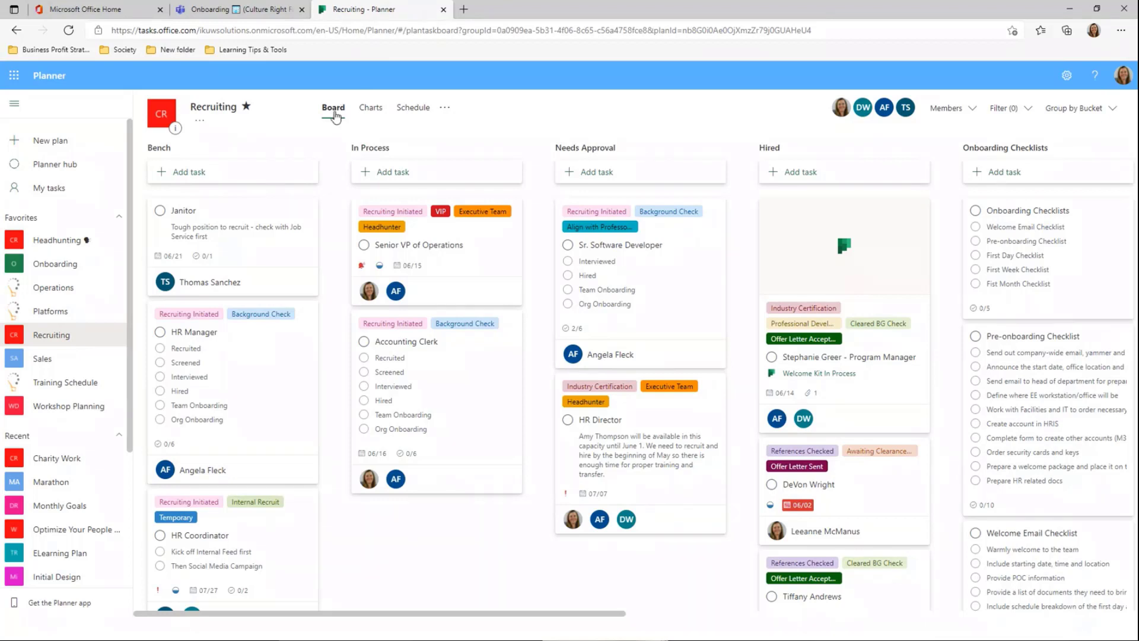
# Group the Recruiting board by Labels and filter it to Headhunter-labelled tasks only
pyautogui.click(1089, 116)
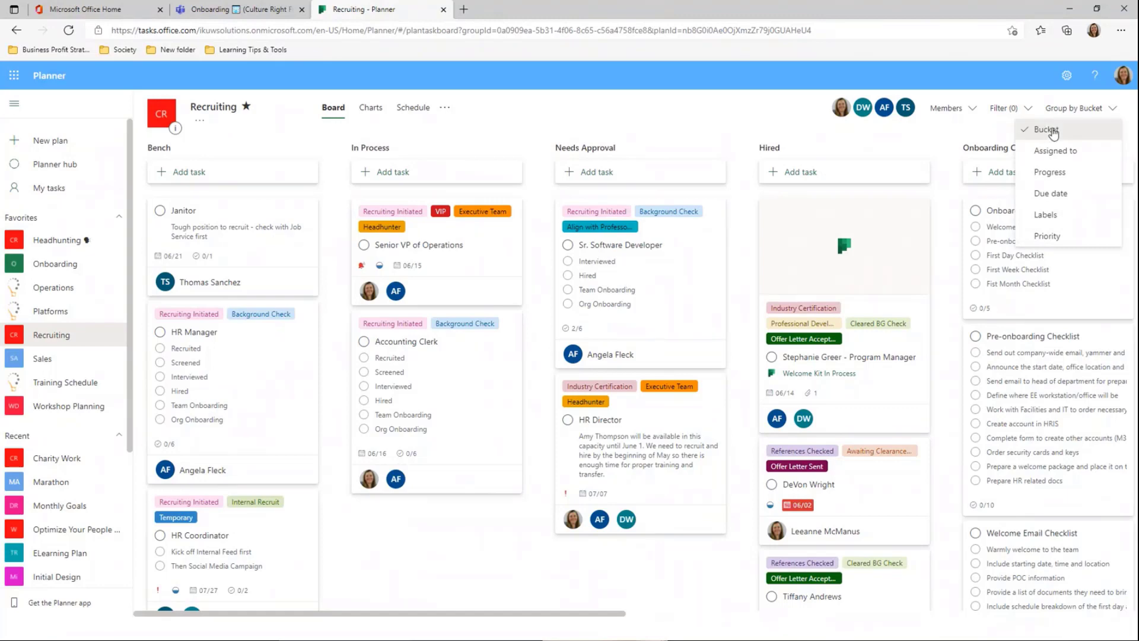
pyautogui.click(1081, 214)
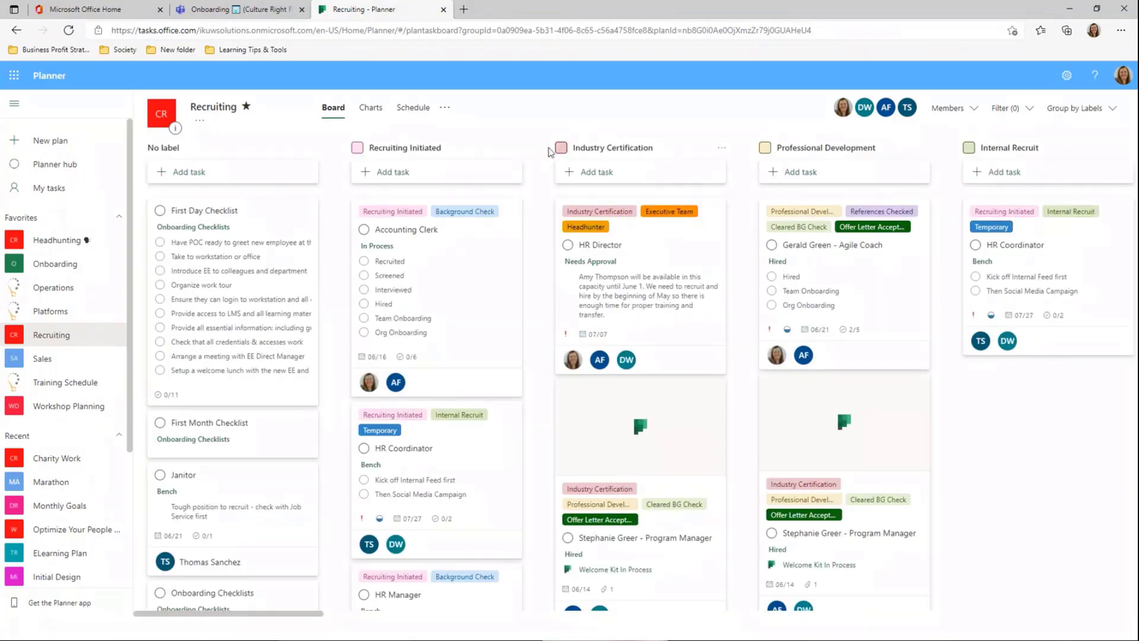
pyautogui.click(1030, 112)
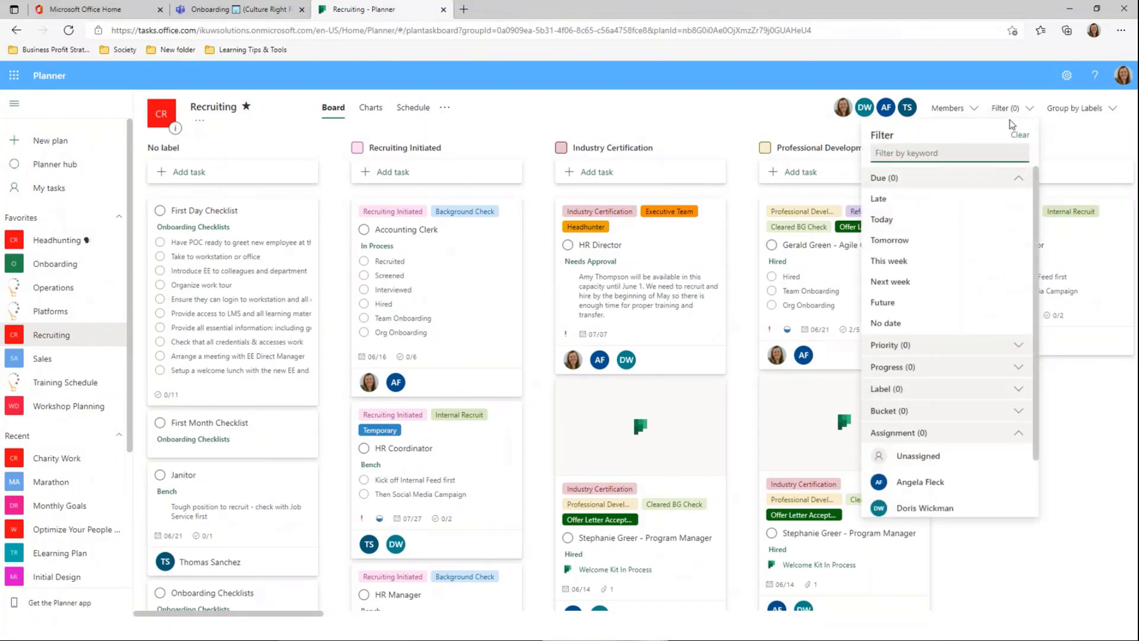
pyautogui.click(918, 391)
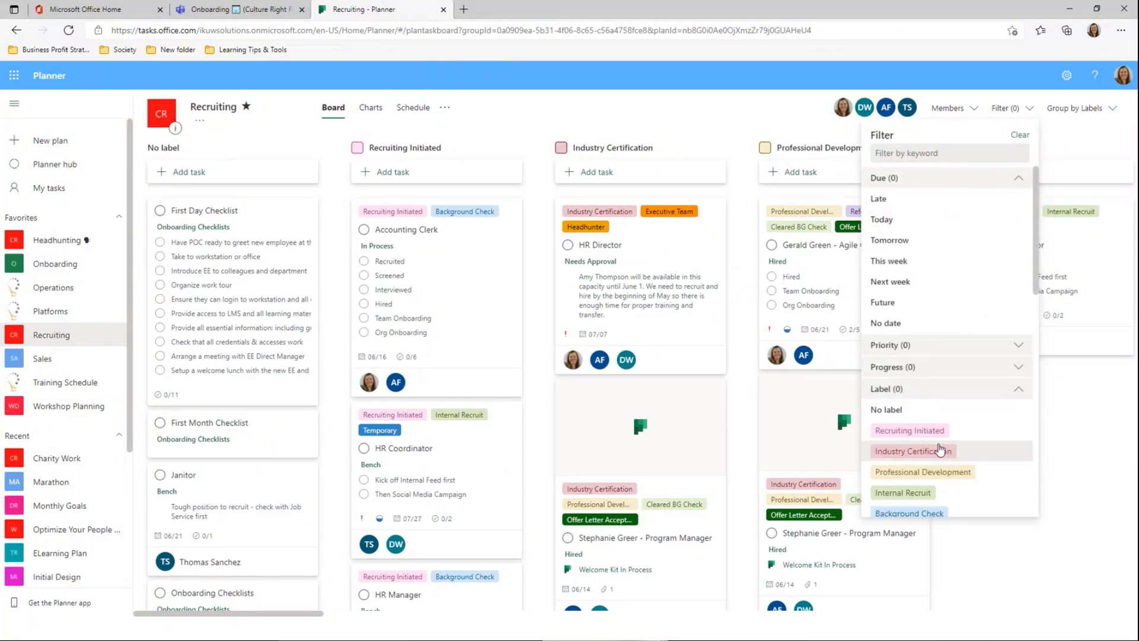
pyautogui.scroll(-3, 964, 447)
pyautogui.scroll(-3, 963, 452)
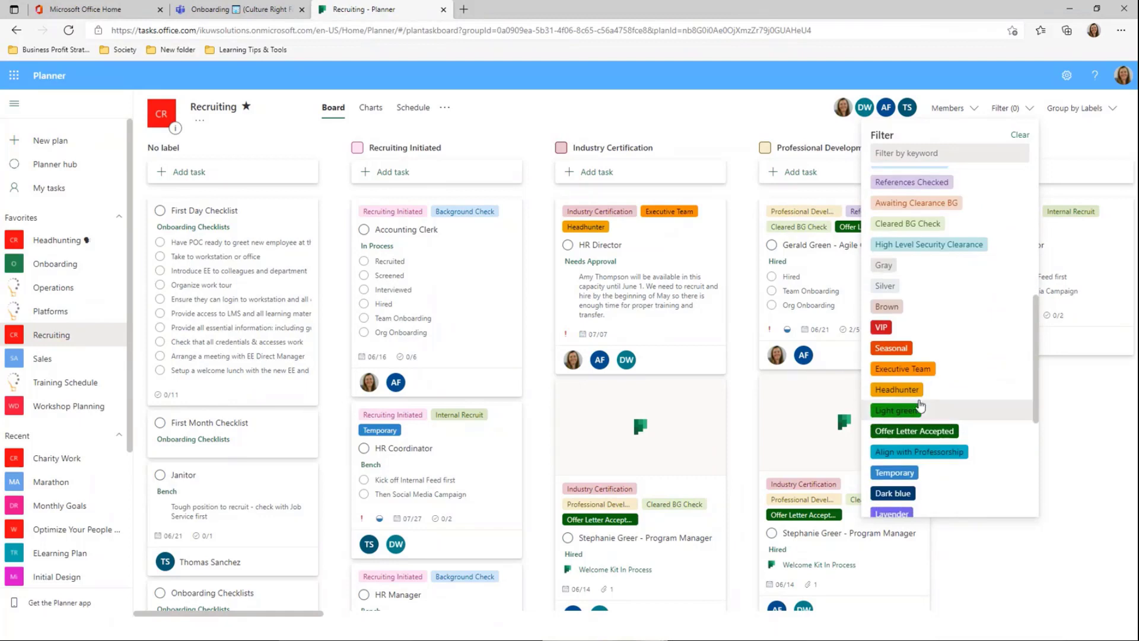
pyautogui.click(897, 392)
pyautogui.click(686, 475)
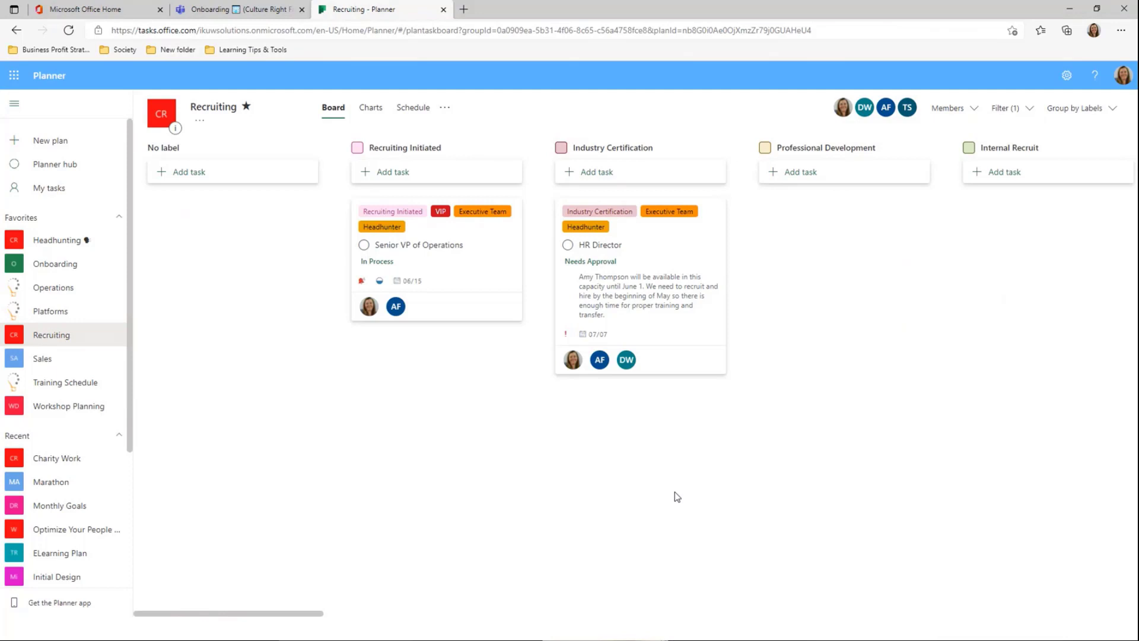
# Clear the Headhunter label filter so all tasks show again
pyautogui.click(1014, 109)
pyautogui.click(1022, 136)
pyautogui.click(1095, 114)
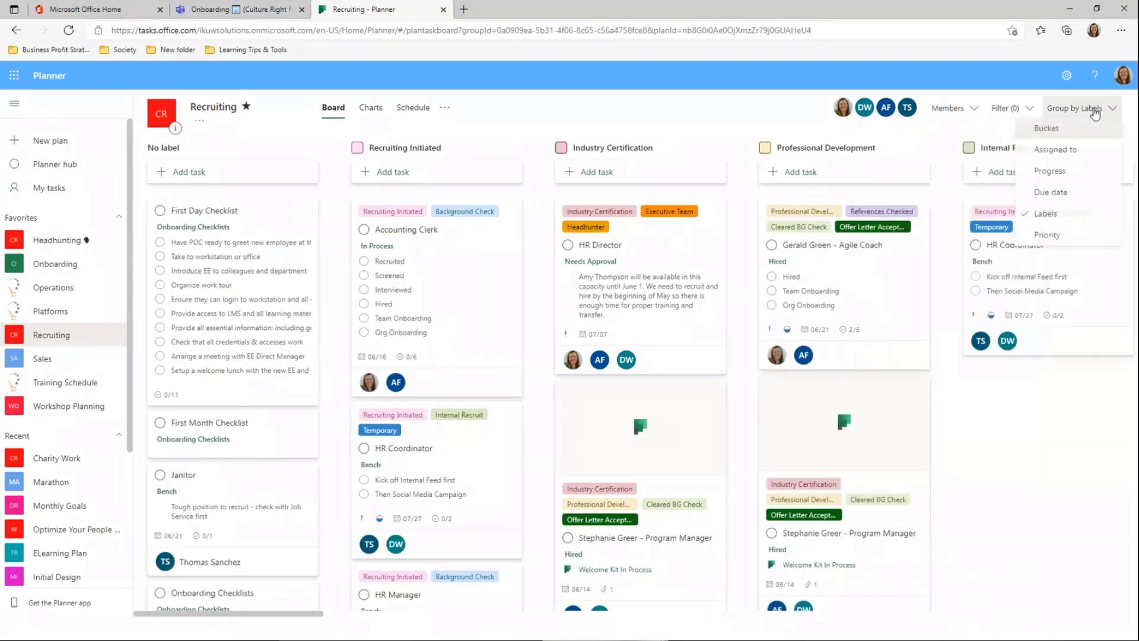
# Regroup by bucket, rename the Brown label to Entry Level and tag Janitor with it
pyautogui.click(1062, 132)
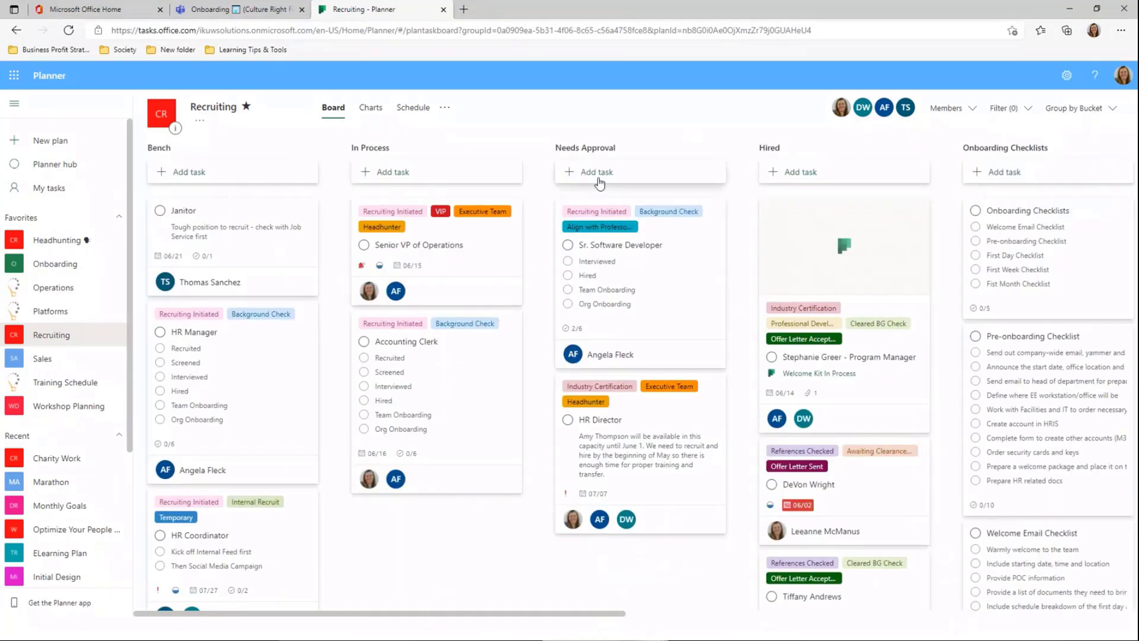
pyautogui.click(255, 246)
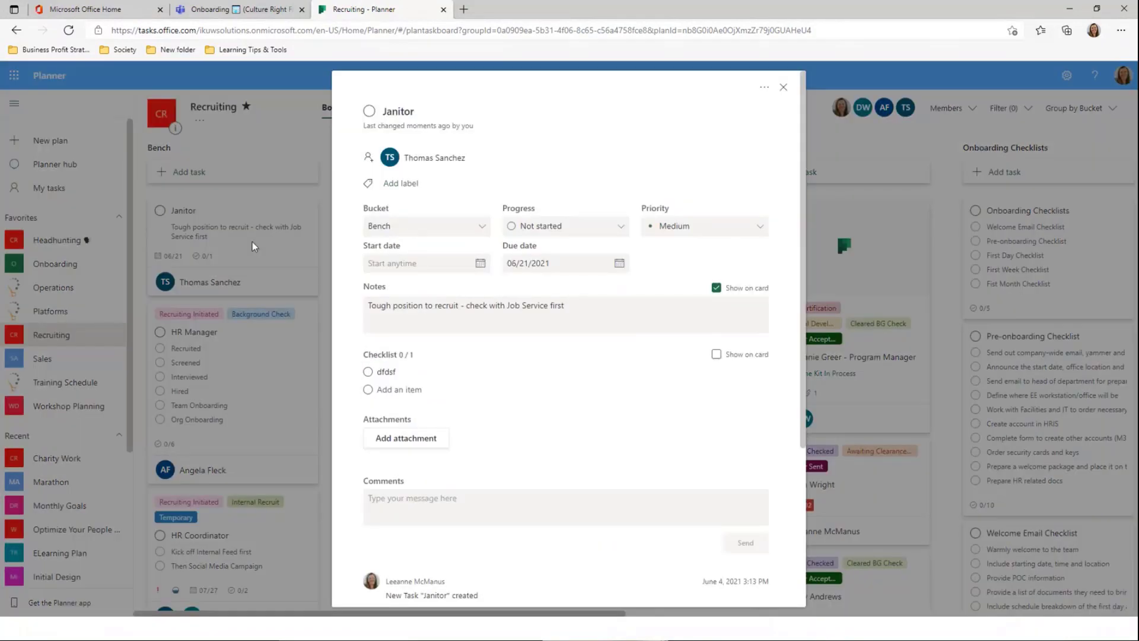
pyautogui.click(404, 183)
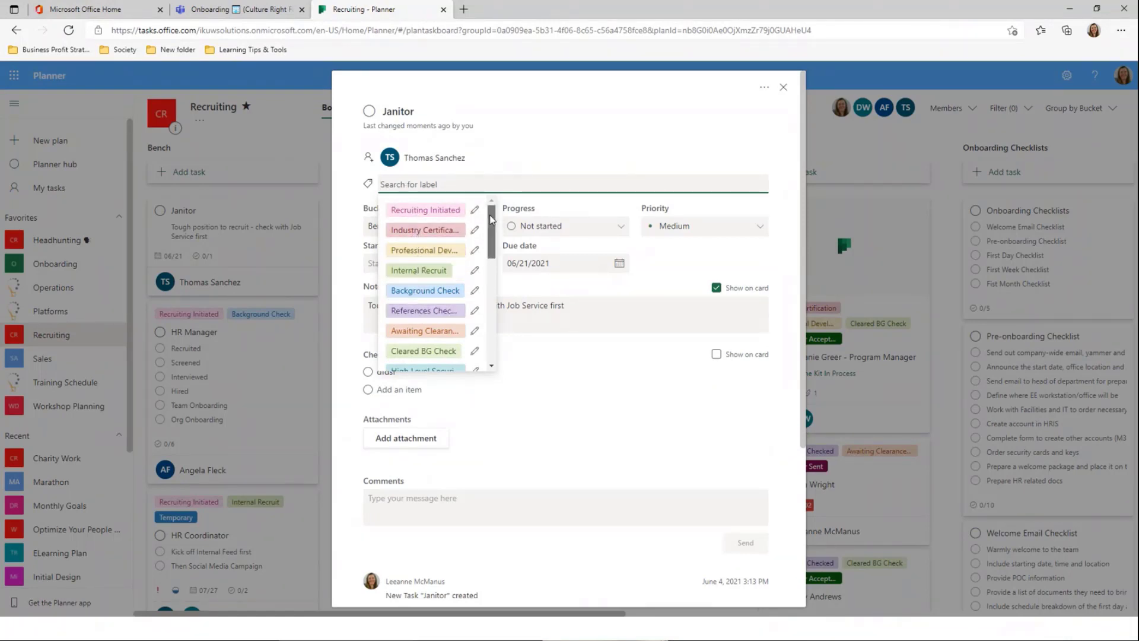
pyautogui.moveTo(490, 215); pyautogui.dragTo(478, 298)
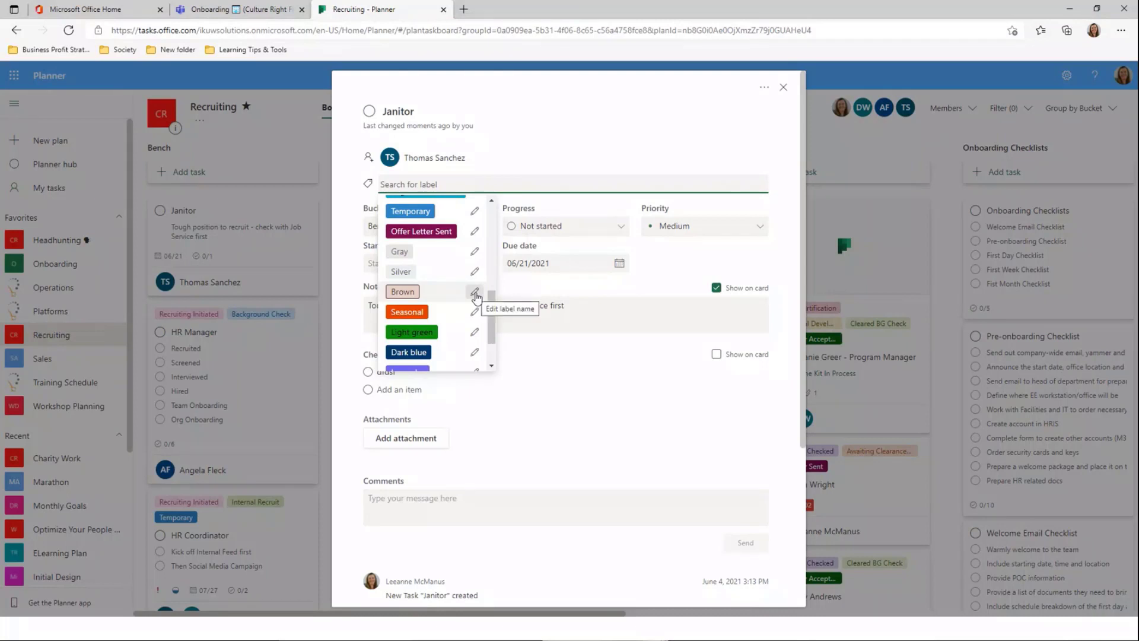
pyautogui.click(477, 296)
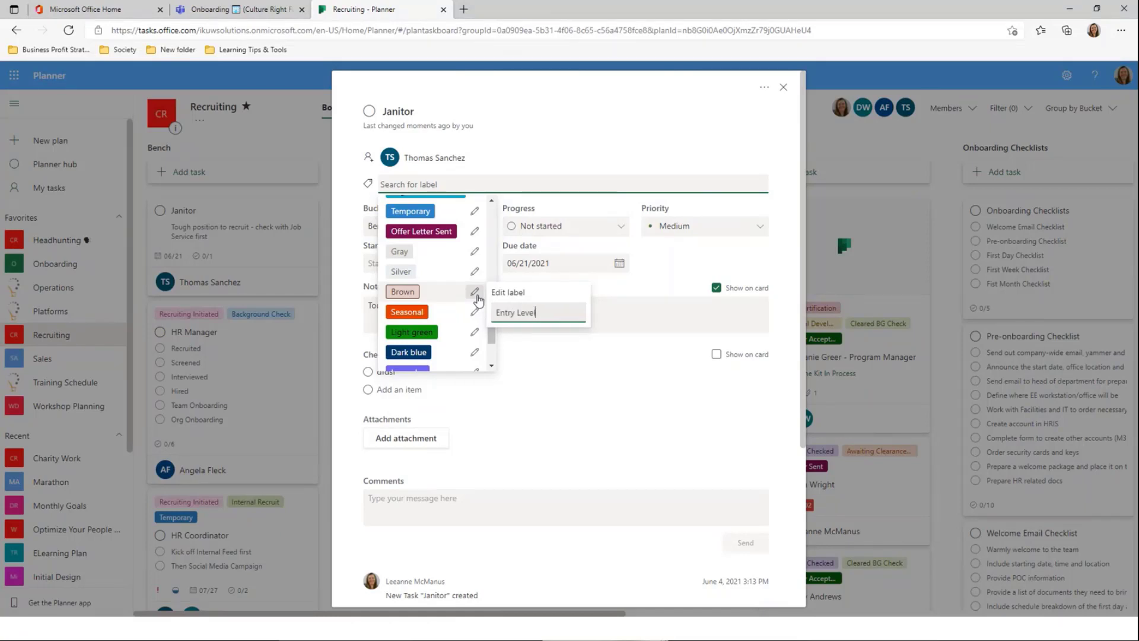
pyautogui.press('Return')
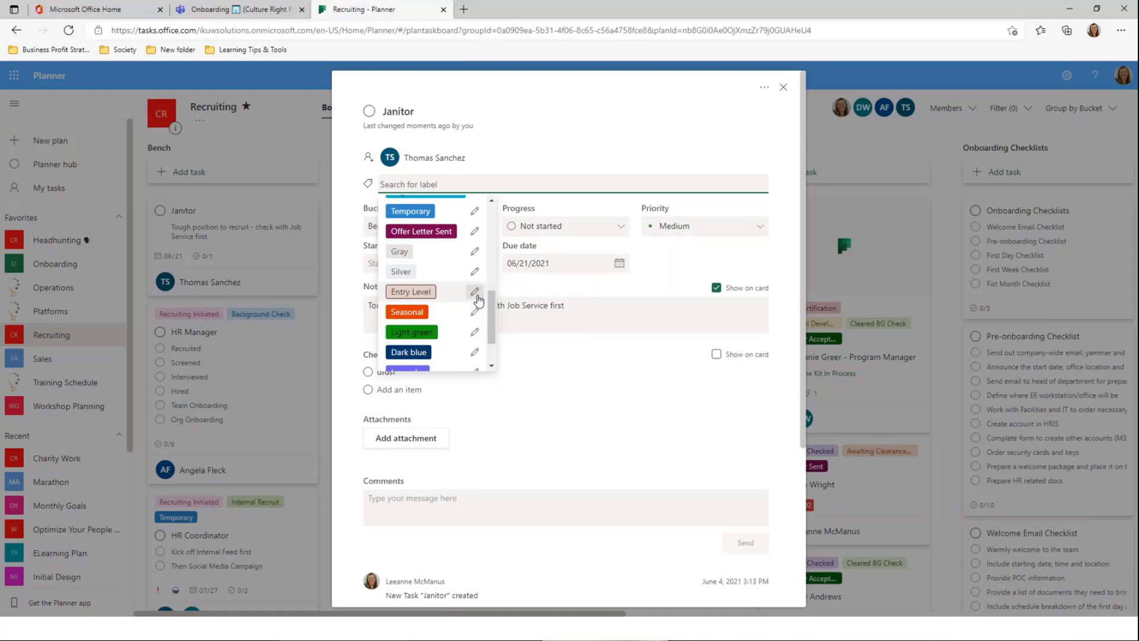
pyautogui.click(422, 292)
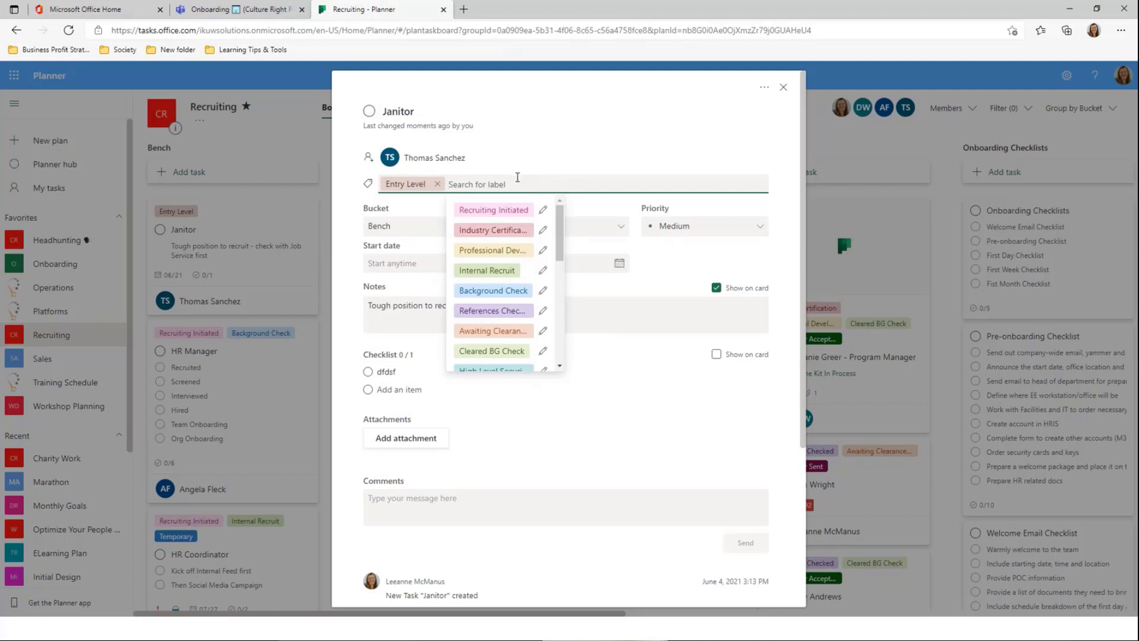
# Rename the Silver label to Diploma, apply it to Janitor, and close the task
pyautogui.scroll(-1, 560, 239)
pyautogui.scroll(-5, 560, 239)
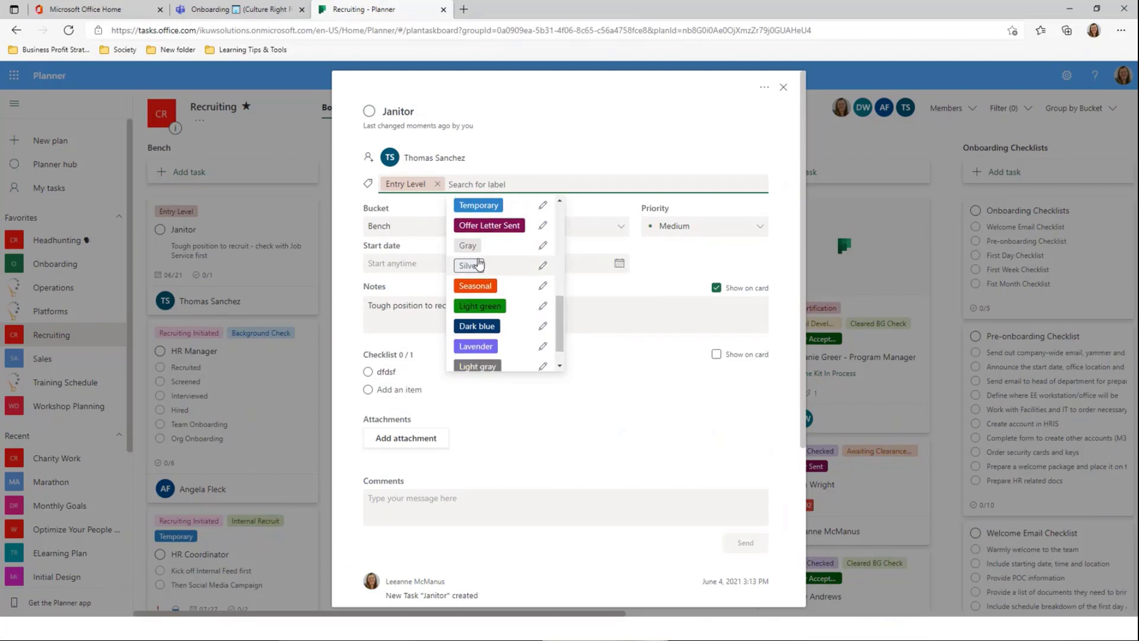
pyautogui.click(543, 266)
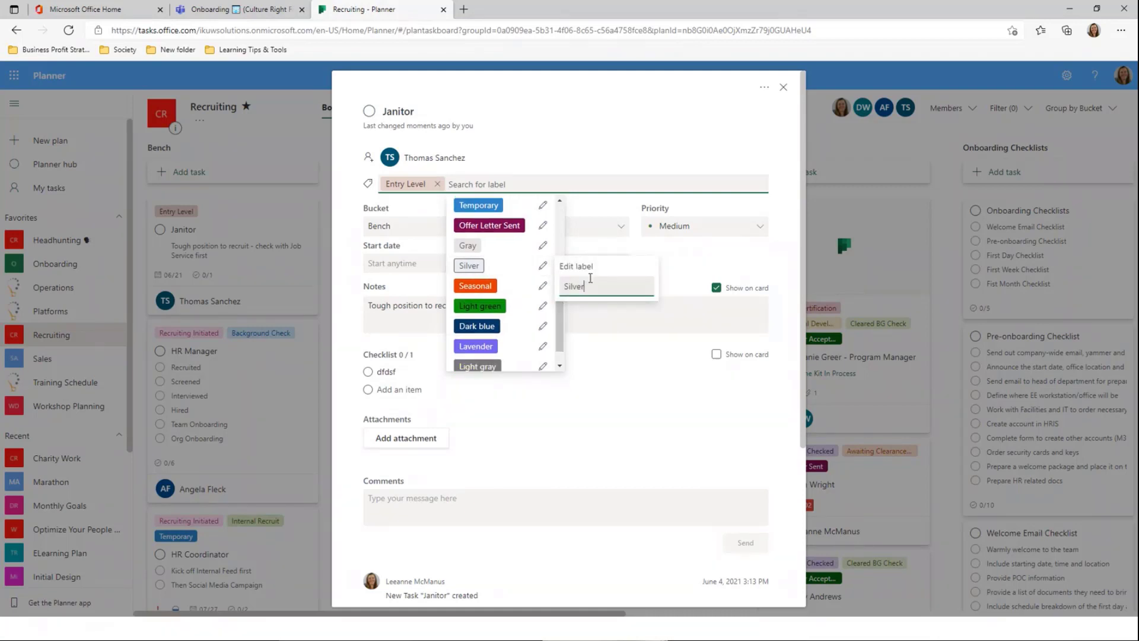
pyautogui.press('BackSpace')
pyautogui.press('BackSpace')
pyautogui.press('BackSpace')
pyautogui.press('BackSpace')
pyautogui.write('Diploma')
pyautogui.press('Return')
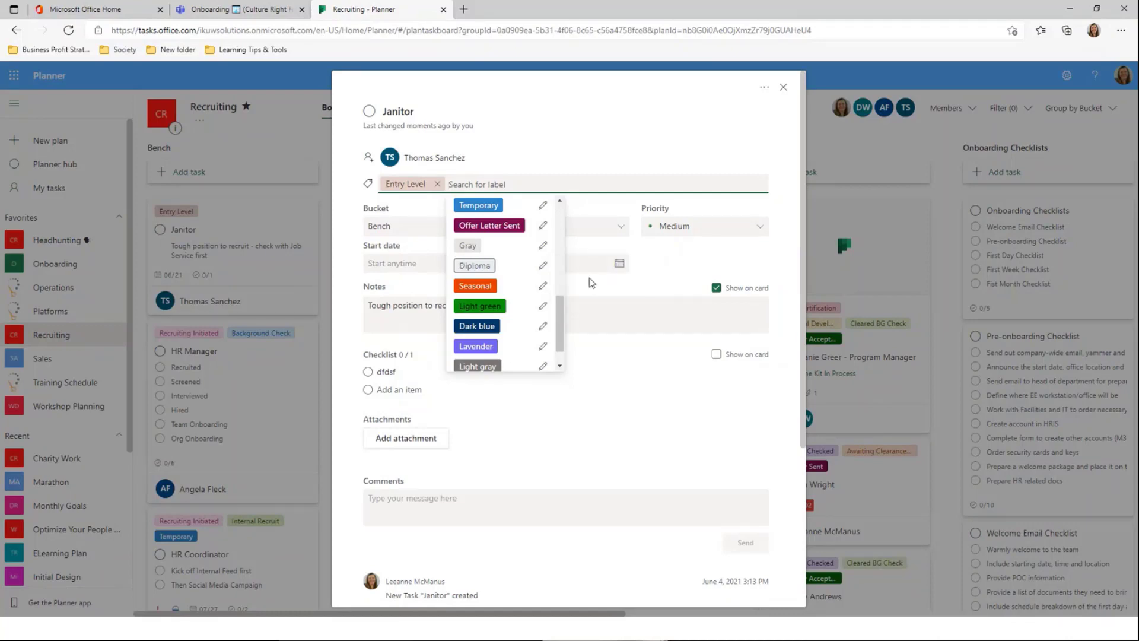
pyautogui.click(477, 265)
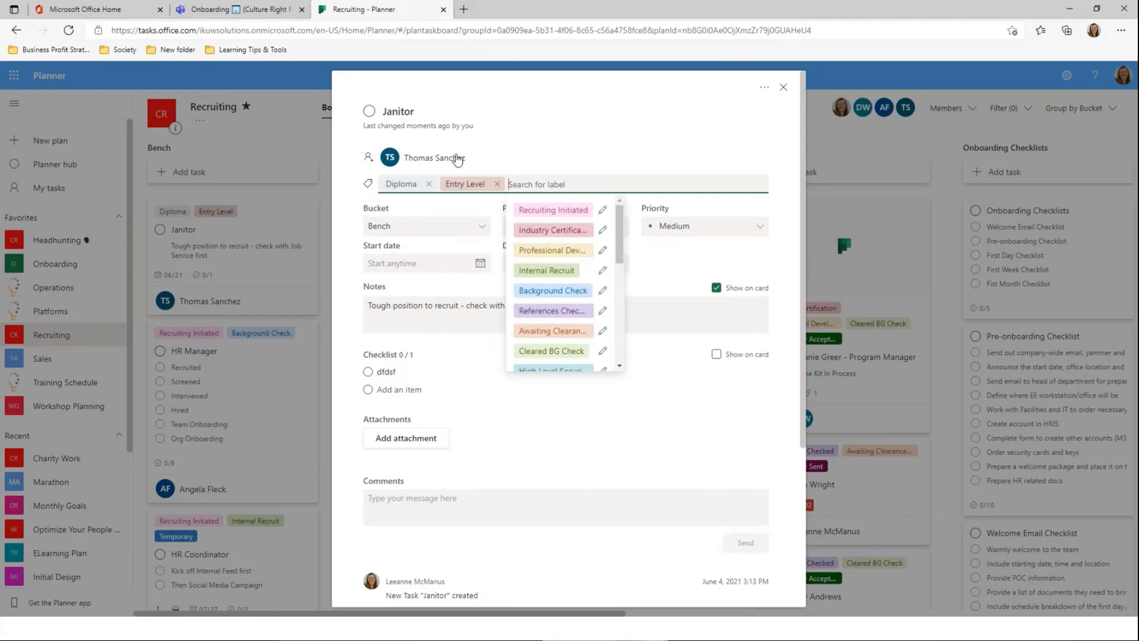
pyautogui.click(546, 126)
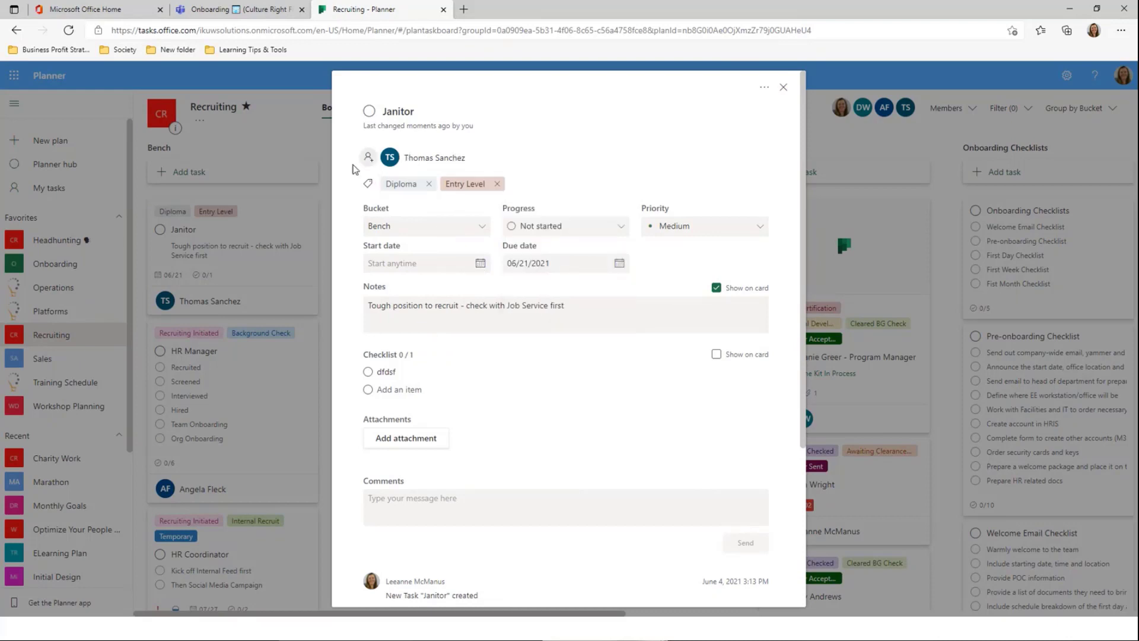
pyautogui.click(886, 148)
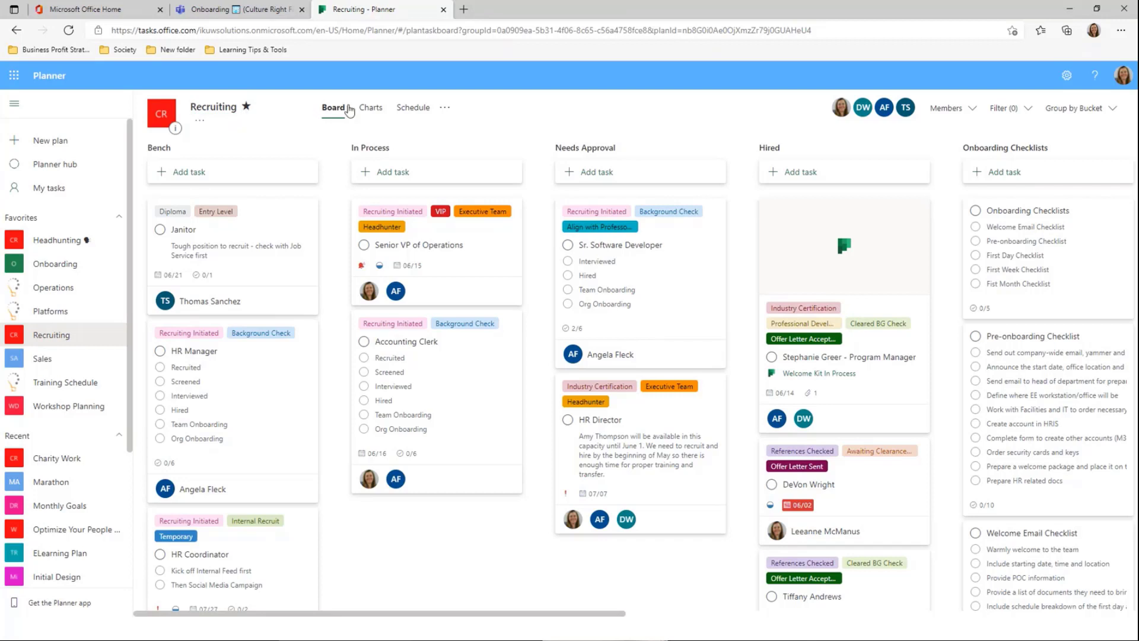
# Open the Recruiting plan's '...' menu listing Members, Files and Plan settings
pyautogui.click(444, 108)
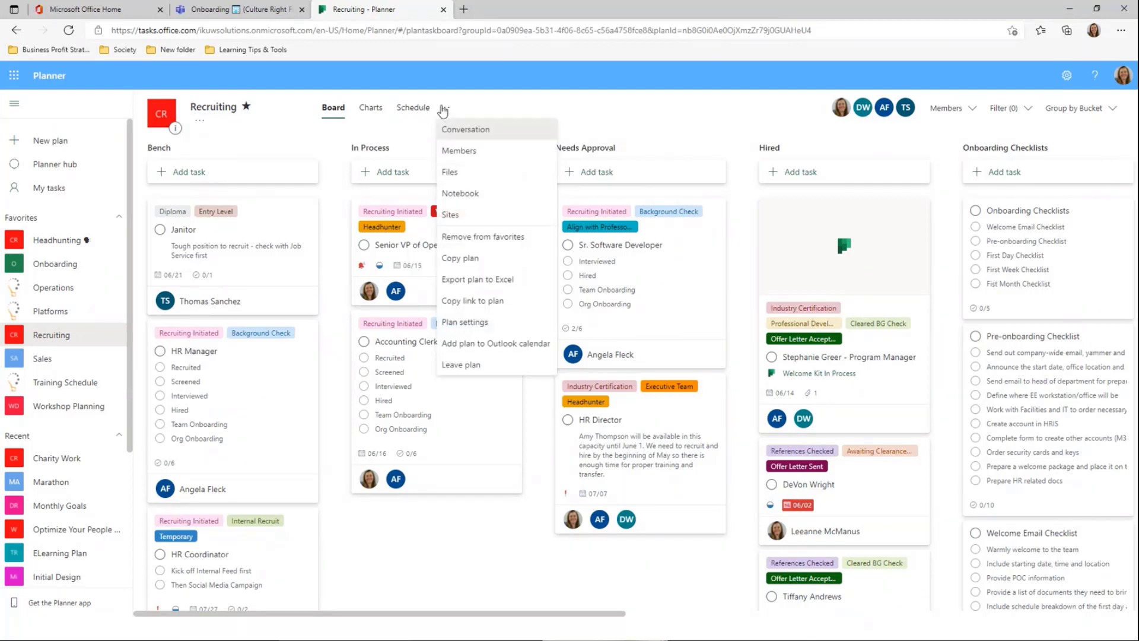
# Rename the plan to 'Onboarding Tasks' and, after trying the striped and splash backgrounds, apply the grey network one
pyautogui.click(492, 323)
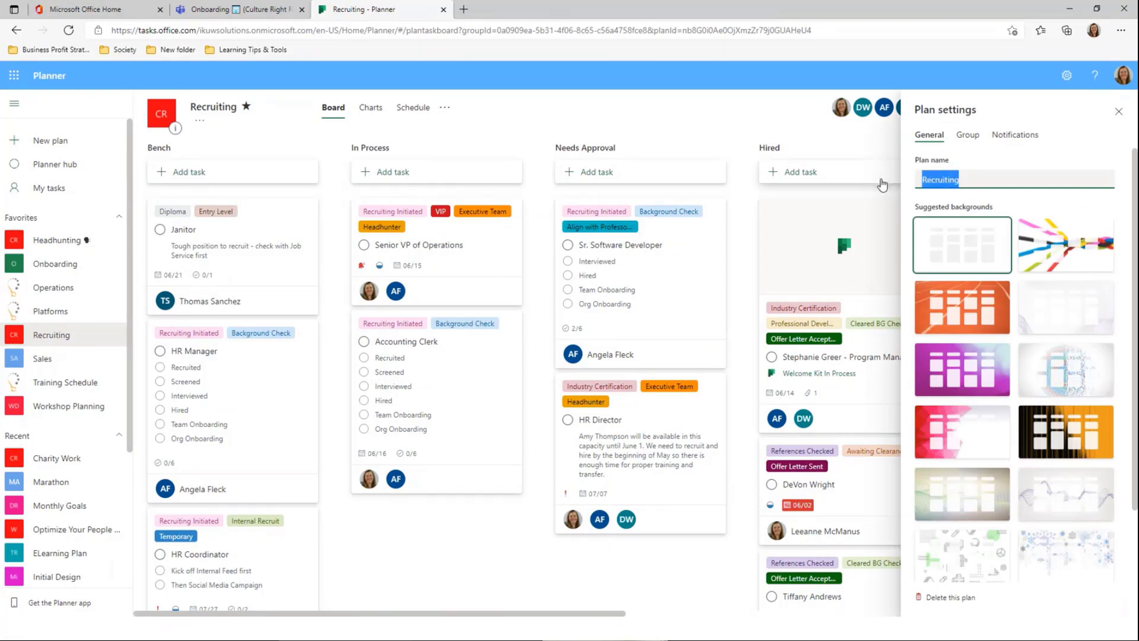
pyautogui.write('Onboarding Tasks')
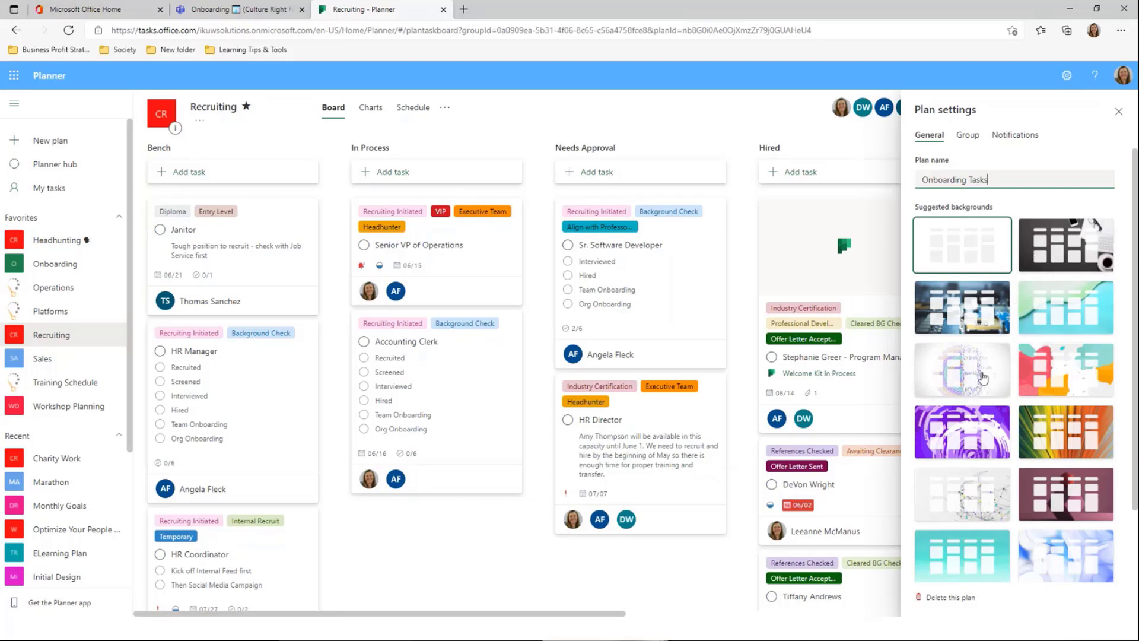
pyautogui.scroll(-2, 974, 424)
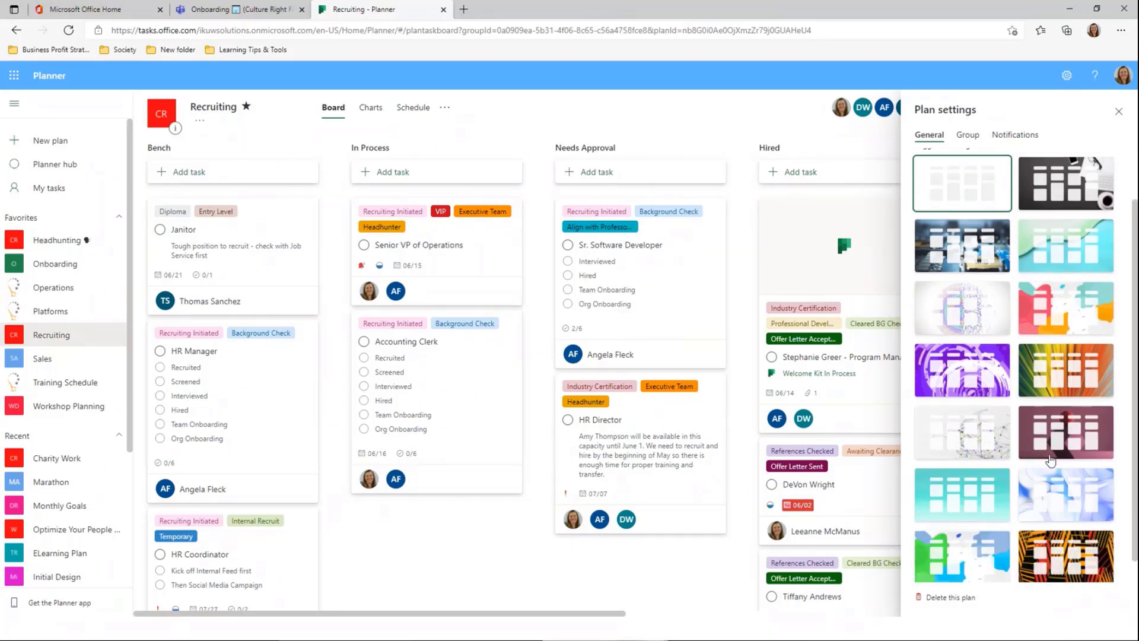
pyautogui.click(1058, 538)
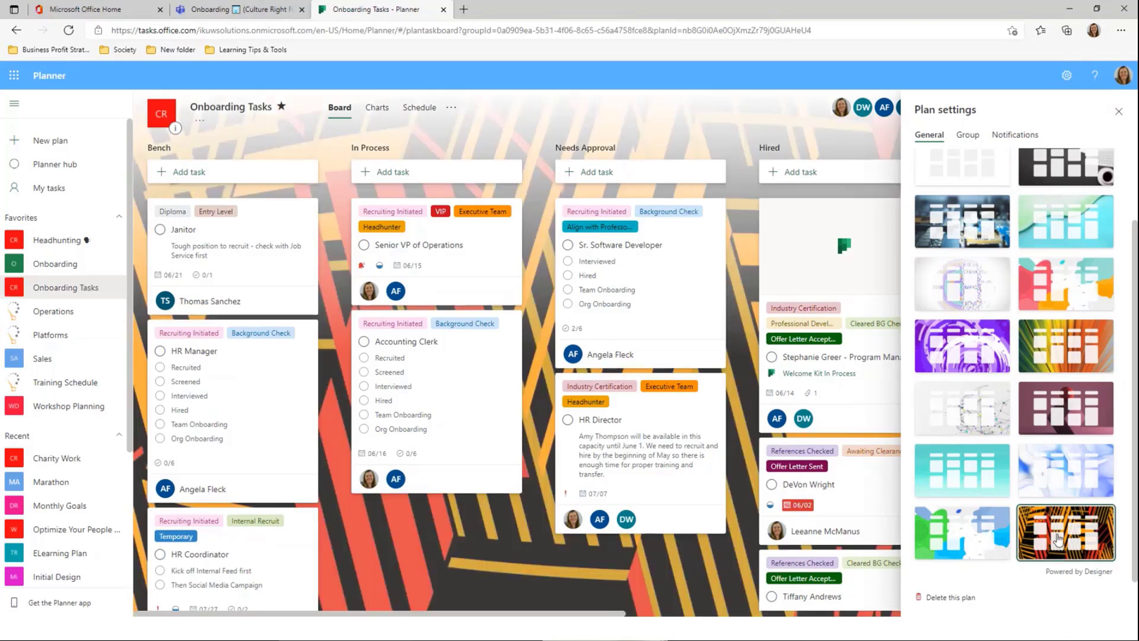
pyautogui.click(948, 537)
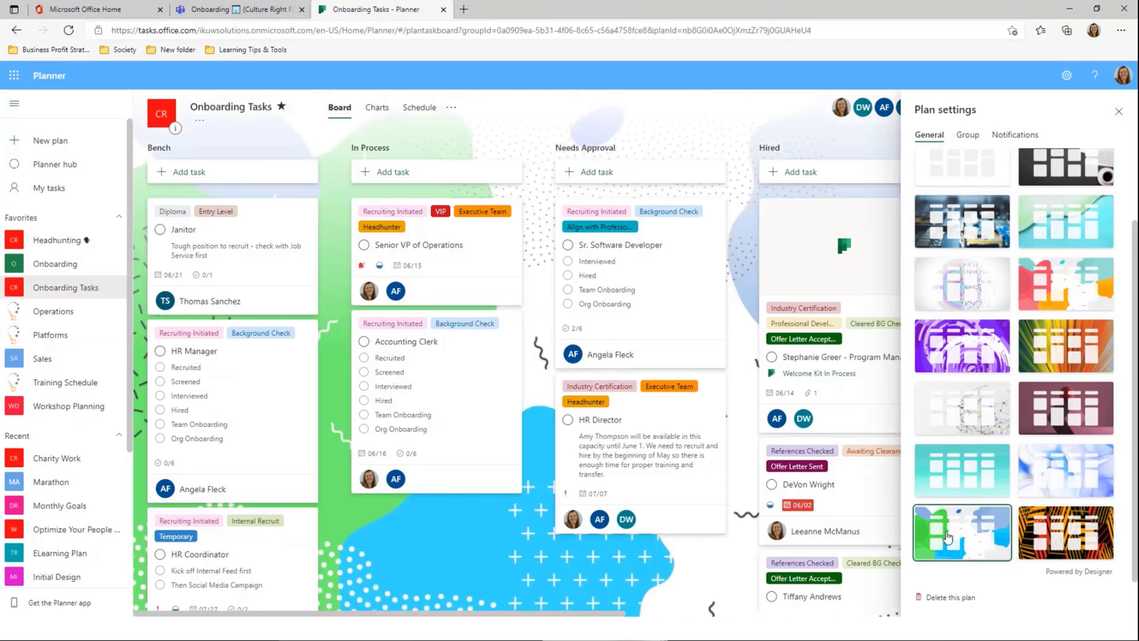
pyautogui.click(998, 409)
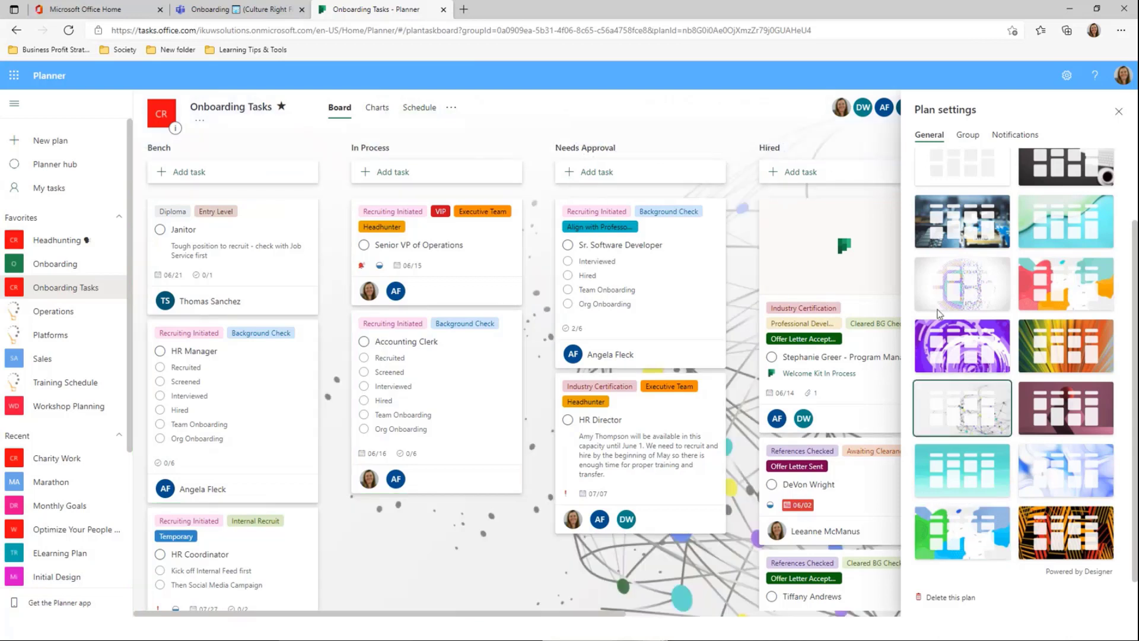
pyautogui.scroll(3, 938, 308)
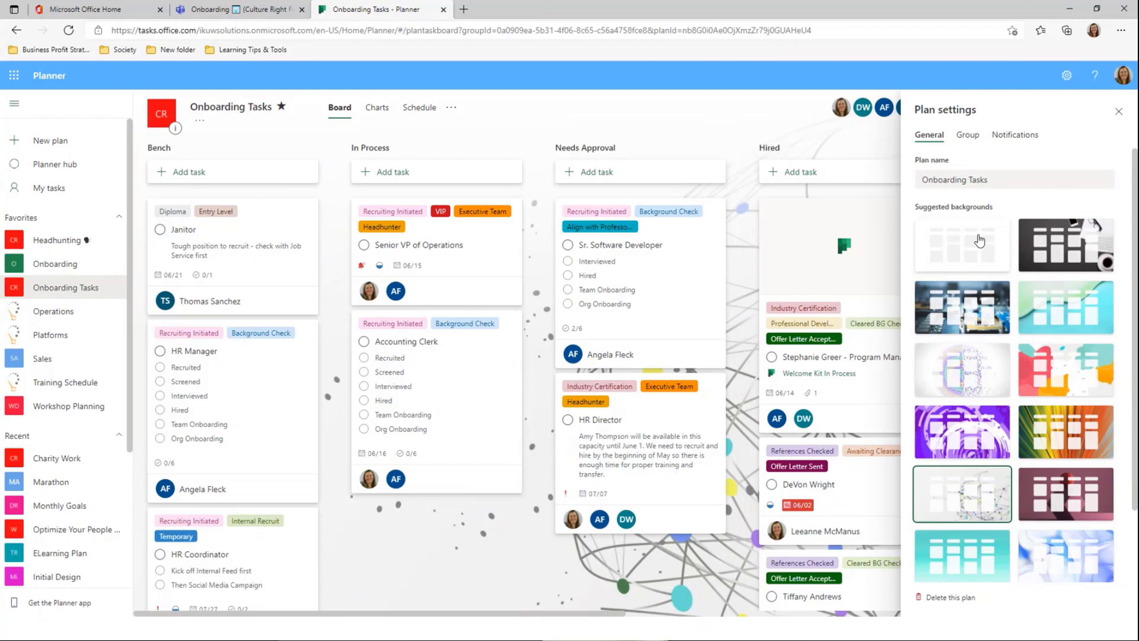
# Bring up the emoji picker on the plan name and search until 'graph' shows chart emojis
pyautogui.click(1027, 179)
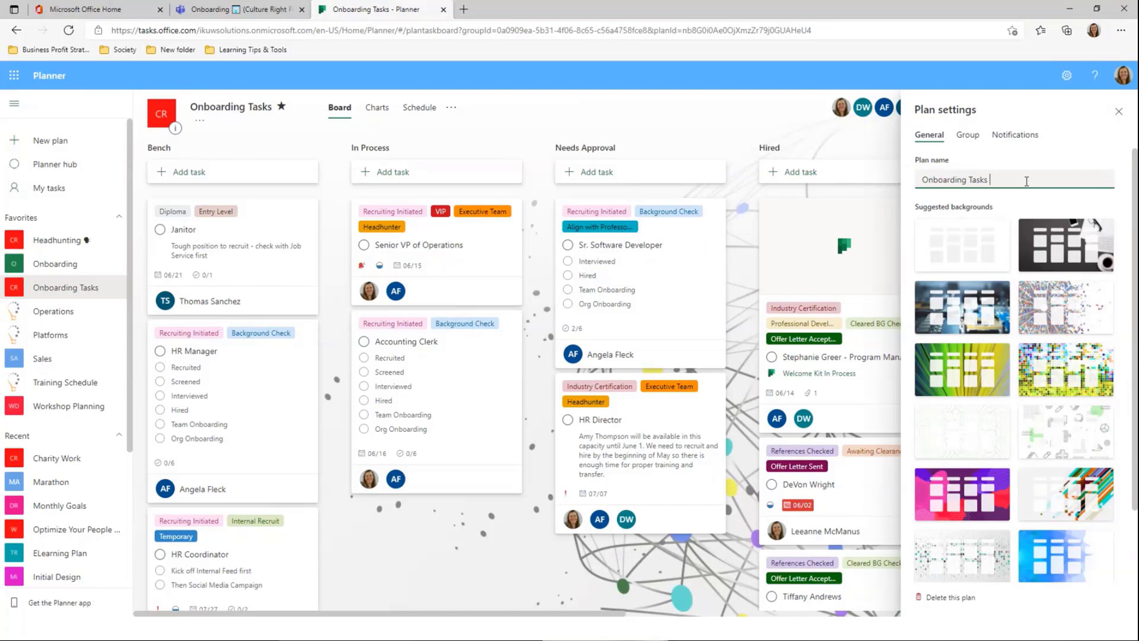
pyautogui.press('super+period')
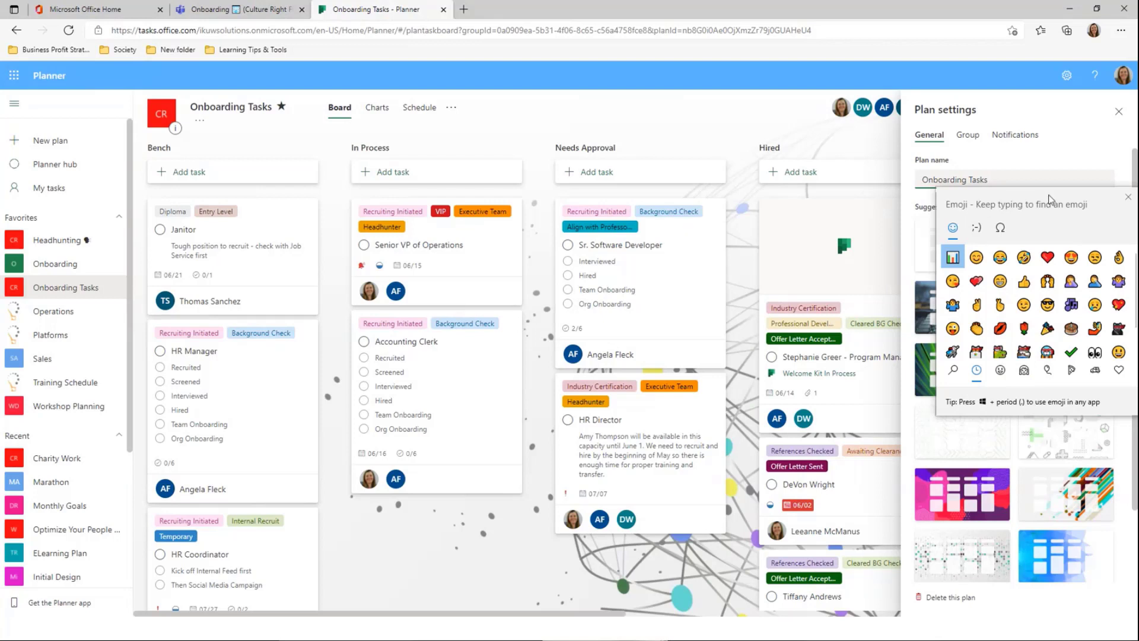
pyautogui.write('plan')
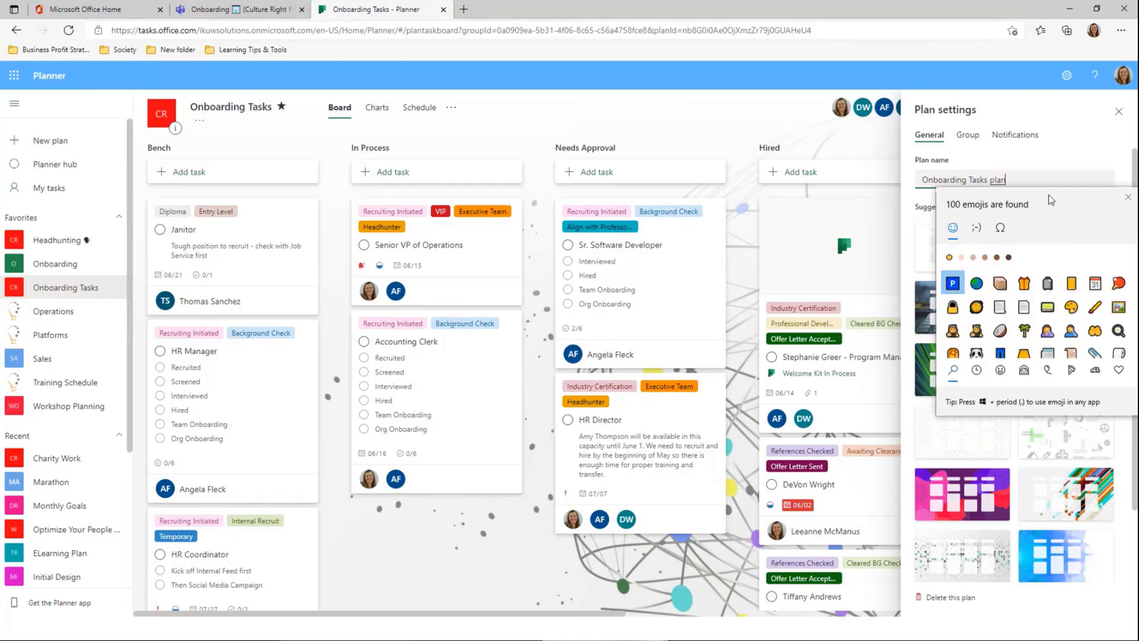
pyautogui.press('BackSpace')
pyautogui.press('BackSpace')
pyautogui.press('BackSpace')
pyautogui.press('BackSpace')
pyautogui.write('task')
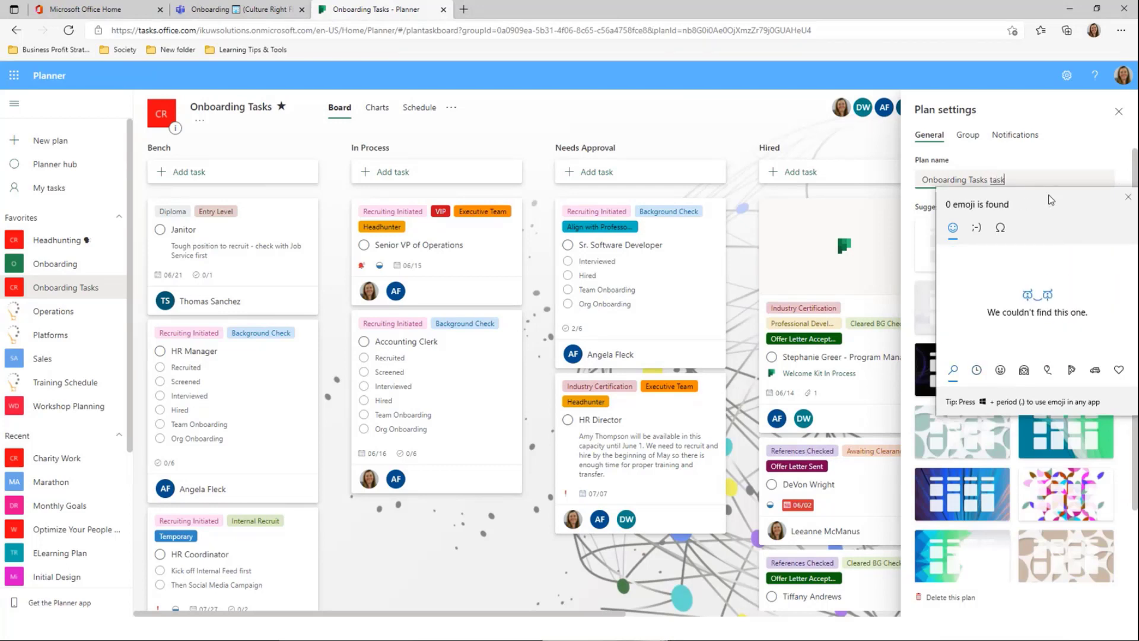
pyautogui.press('BackSpace')
pyautogui.press('BackSpace')
pyautogui.press('BackSpace')
pyautogui.press('BackSpace')
pyautogui.write('check')
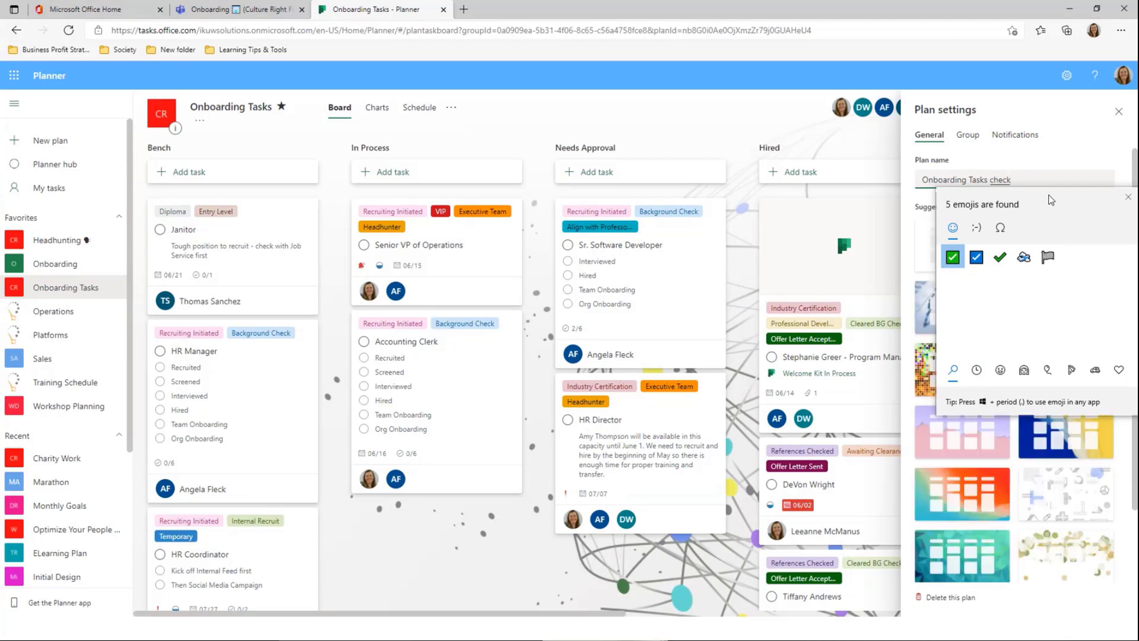
pyautogui.press('BackSpace')
pyautogui.press('BackSpace')
pyautogui.press('BackSpace')
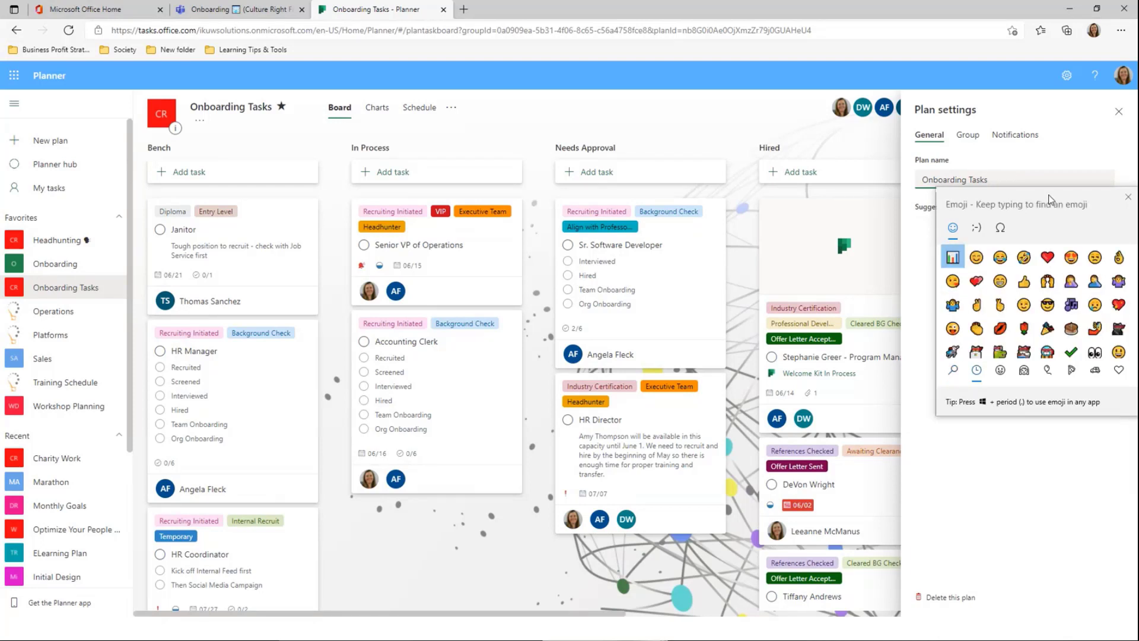
pyautogui.write('papr')
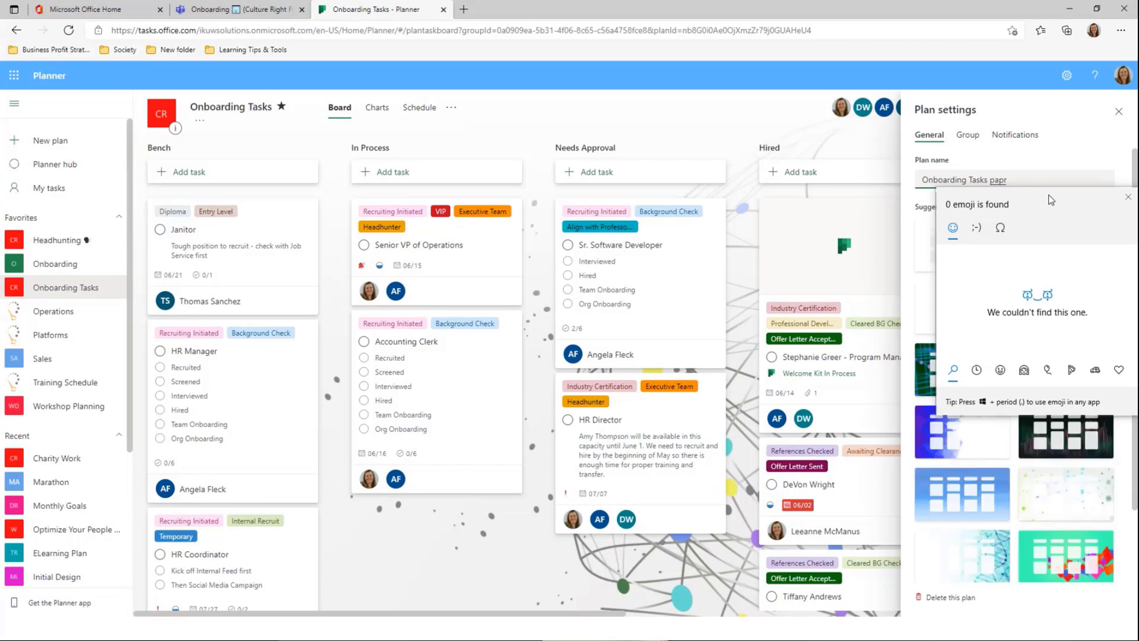
pyautogui.press('BackSpace')
pyautogui.write('er')
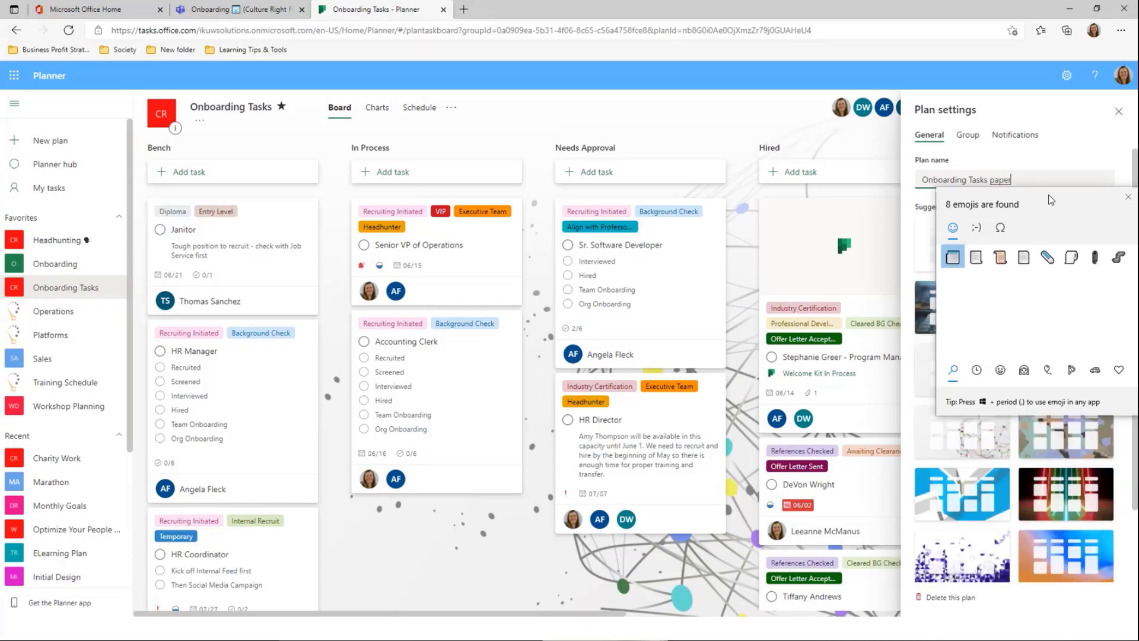
pyautogui.press('BackSpace')
pyautogui.press('BackSpace')
pyautogui.press('BackSpace')
pyautogui.press('BackSpace')
pyautogui.press('BackSpace')
pyautogui.write('gra')
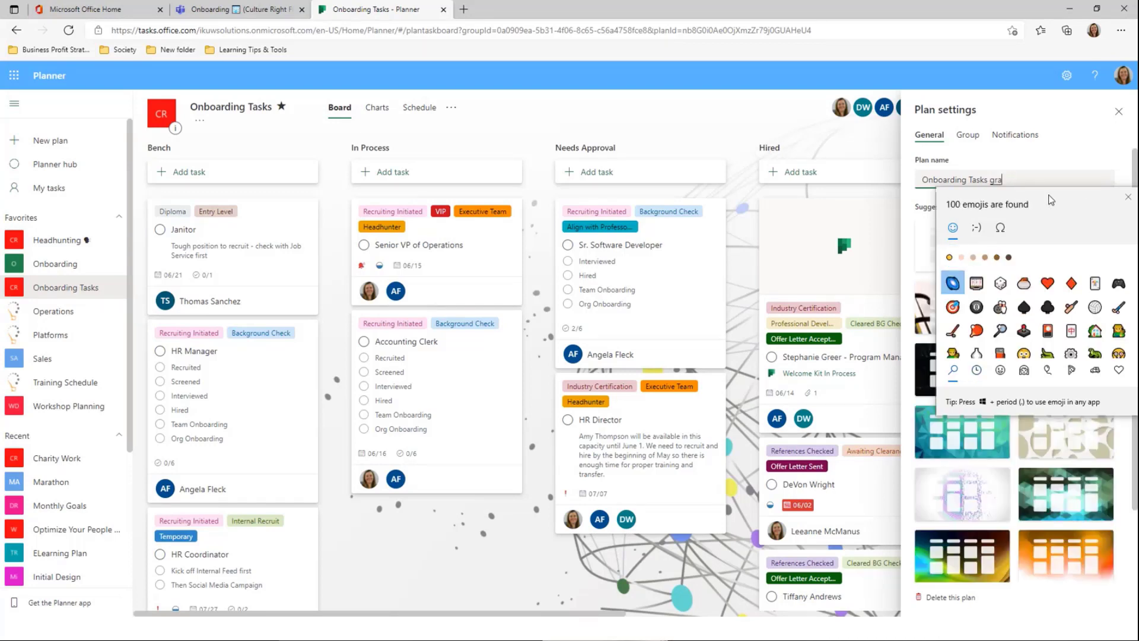
pyautogui.write('ph')
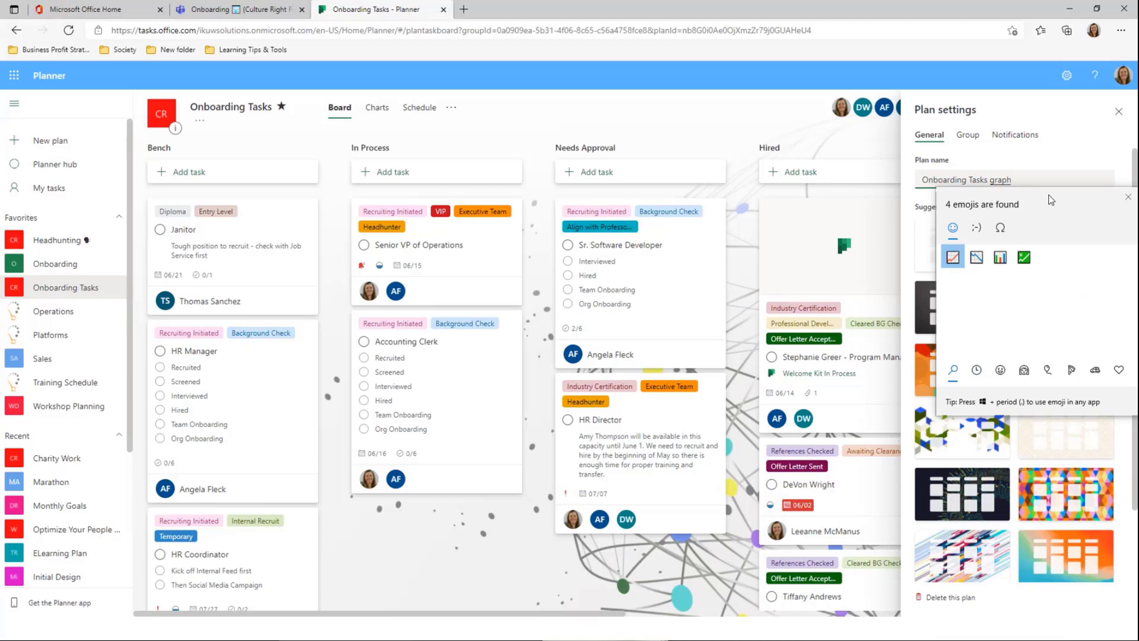
# Add the bar-chart emoji so the name reads 'Onboarding Tasks 📊', then close plan settings
pyautogui.click(1000, 259)
pyautogui.press('Escape')
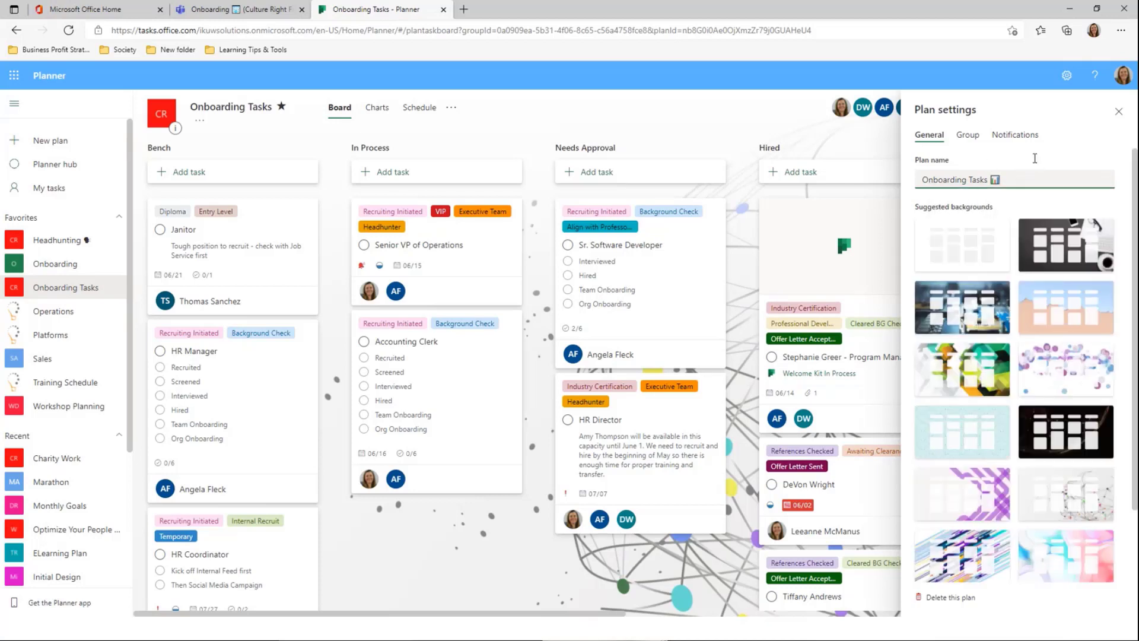
pyautogui.click(1119, 112)
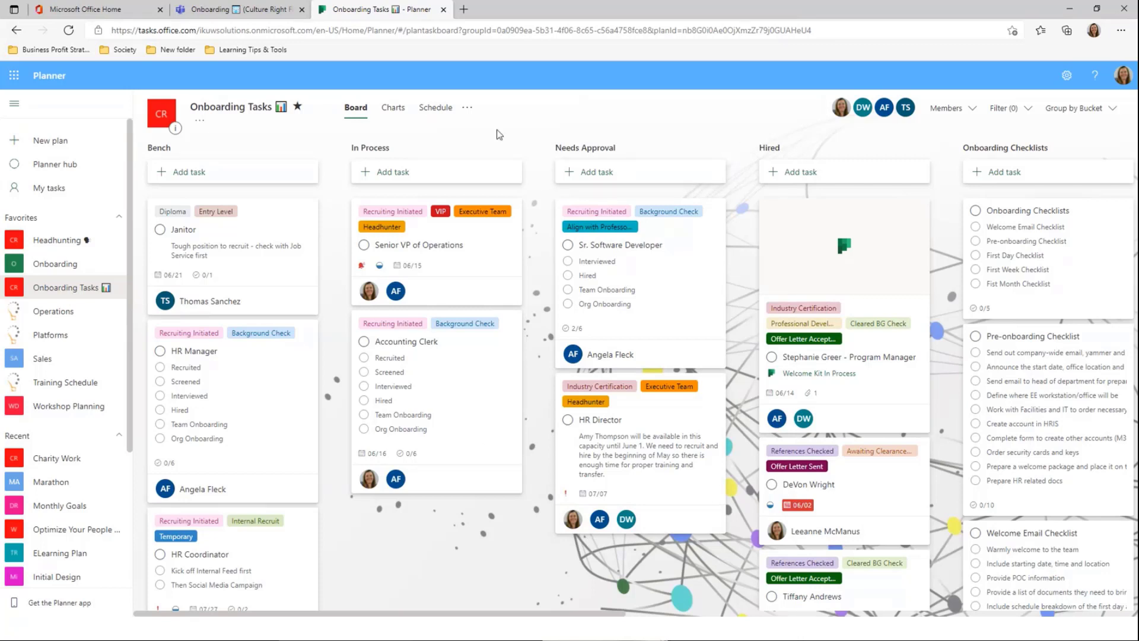
# Show the Group by options: Bucket, Assigned to, Progress, Due date, Labels and Priority
pyautogui.click(1090, 116)
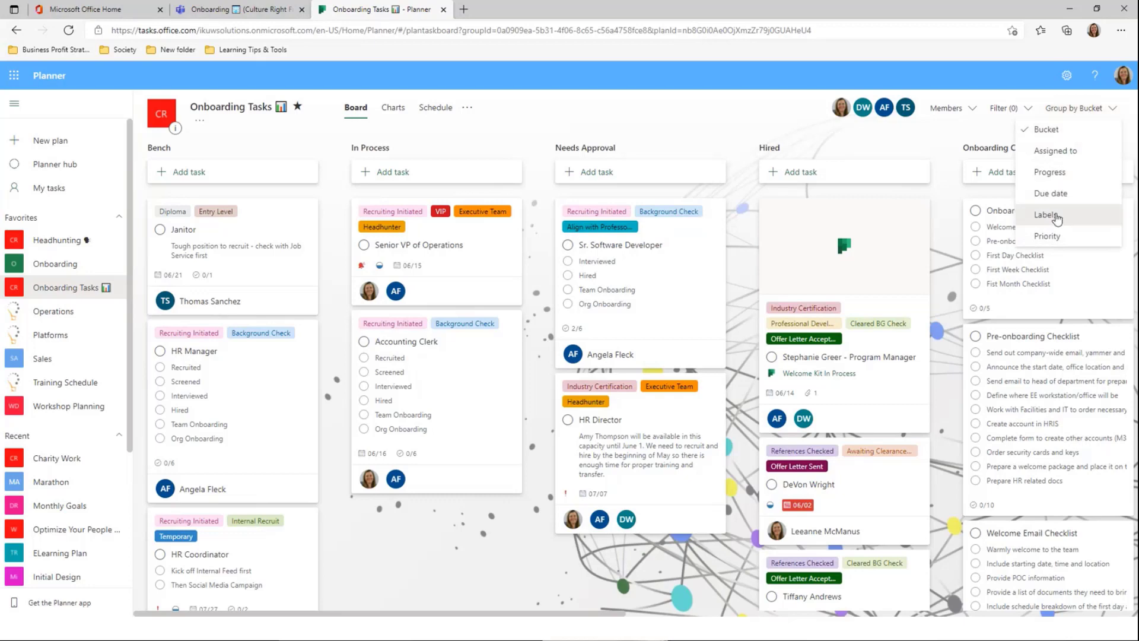
# Group the board by Priority, then switch the grouping to Assigned to
pyautogui.click(1041, 236)
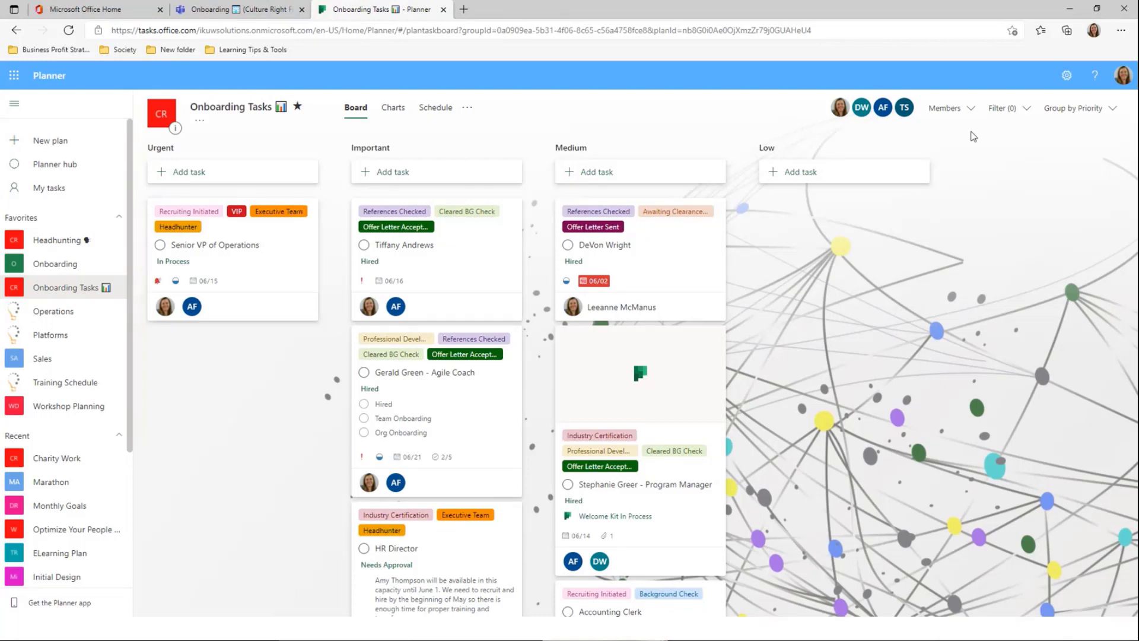
pyautogui.click(1074, 110)
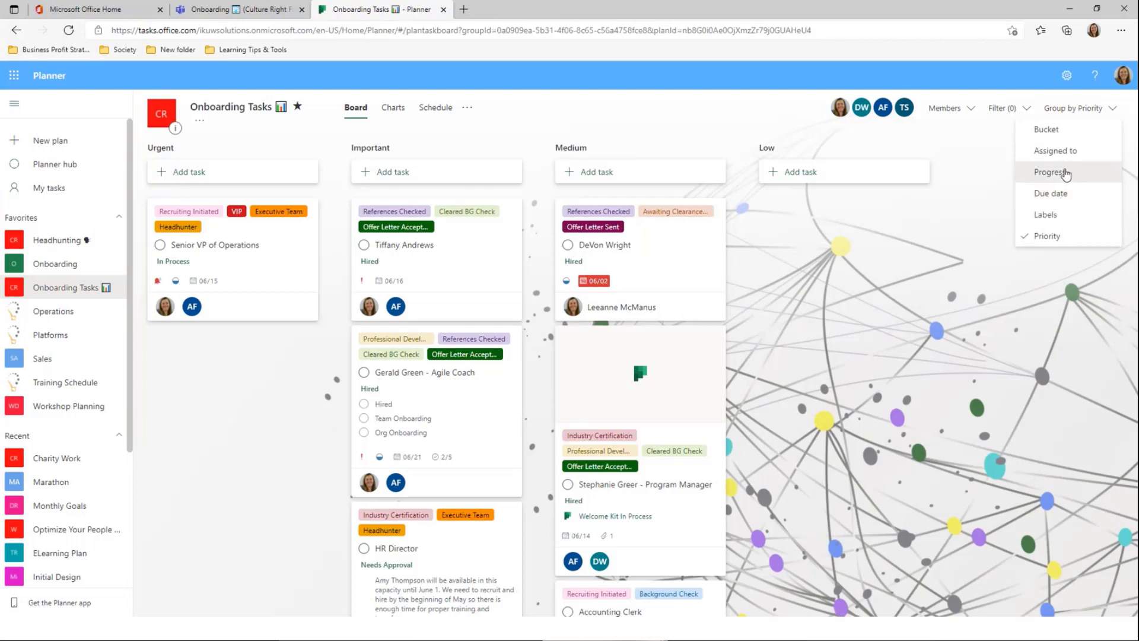
pyautogui.click(1056, 152)
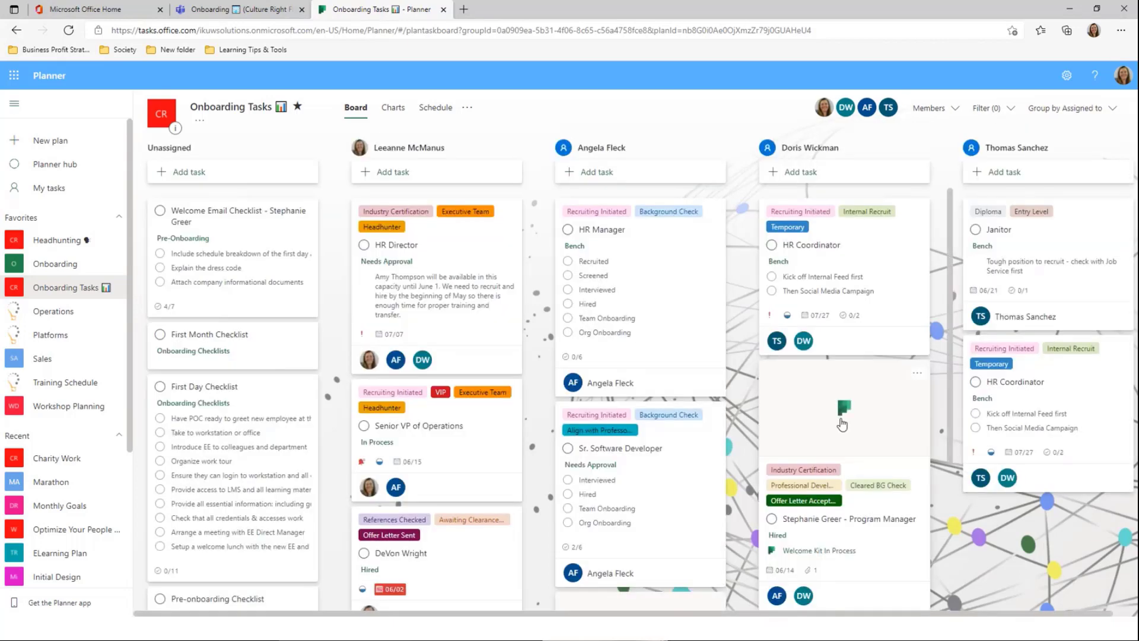
# Move the Senior VP of Operations card into the rightmost team member's column
pyautogui.scroll(-10, 483, 452)
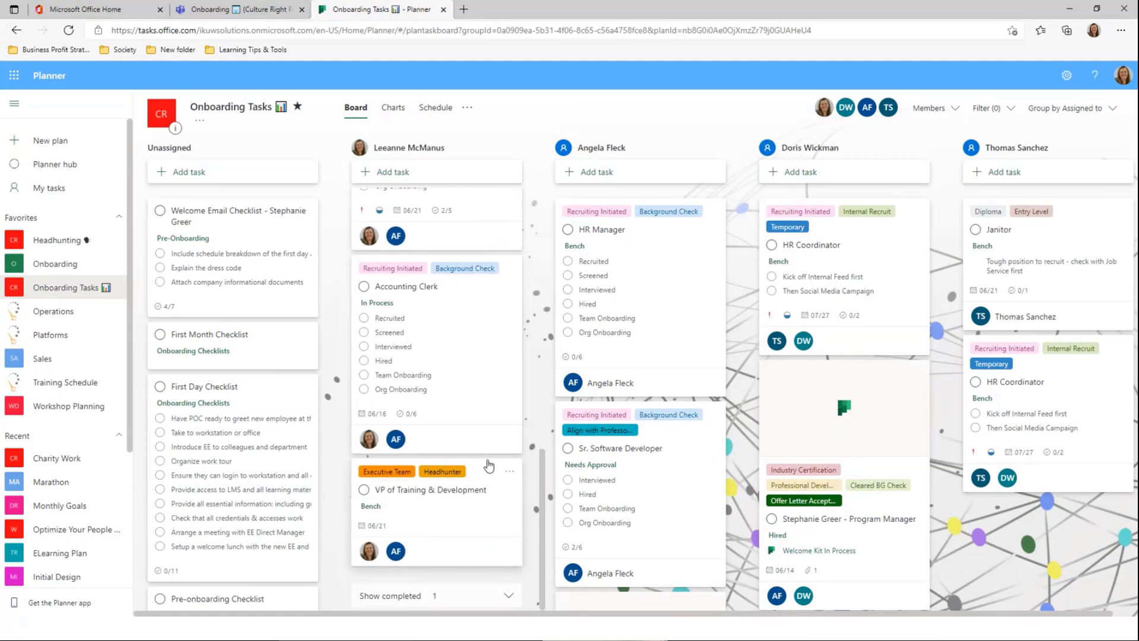
pyautogui.scroll(10, 487, 463)
pyautogui.scroll(-5, 656, 274)
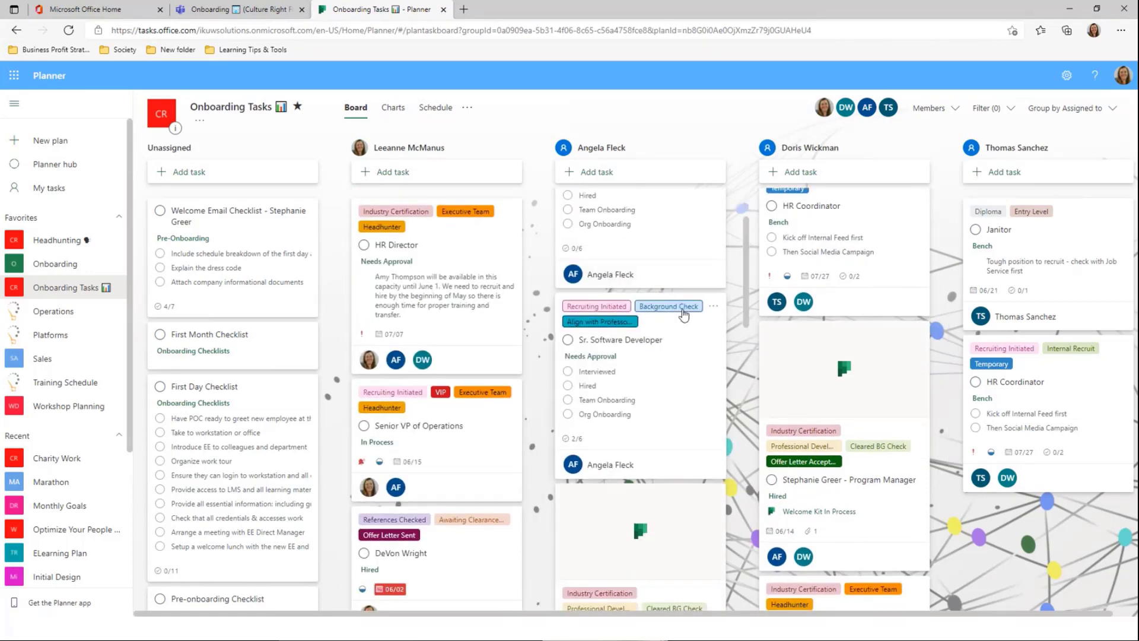
pyautogui.scroll(5, 685, 316)
pyautogui.scroll(1, 877, 285)
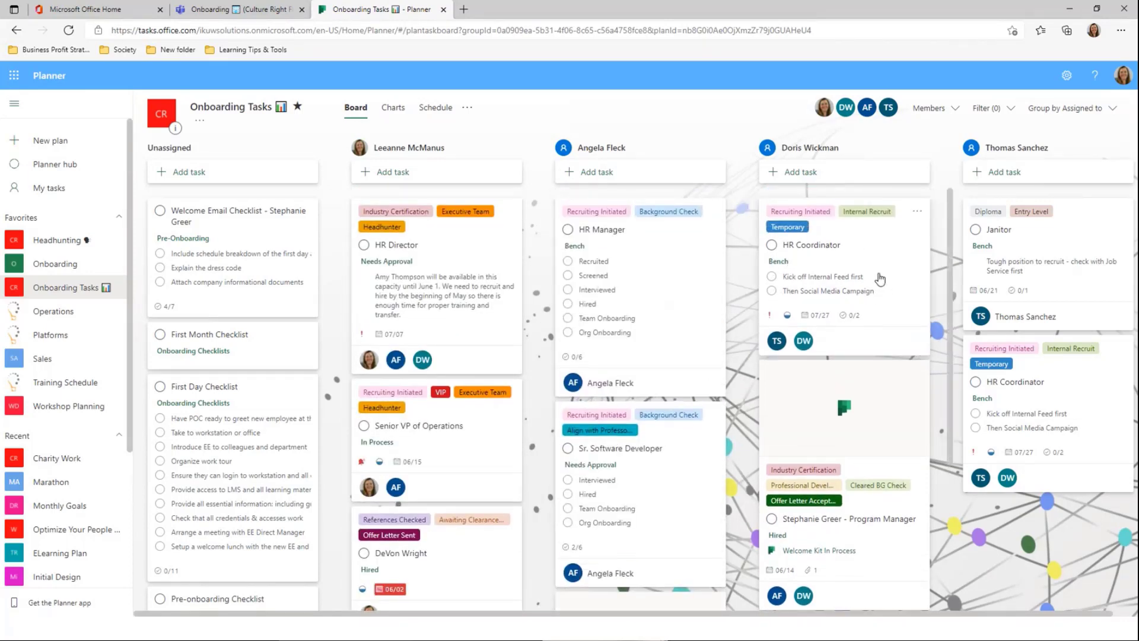
pyautogui.scroll(-4, 877, 290)
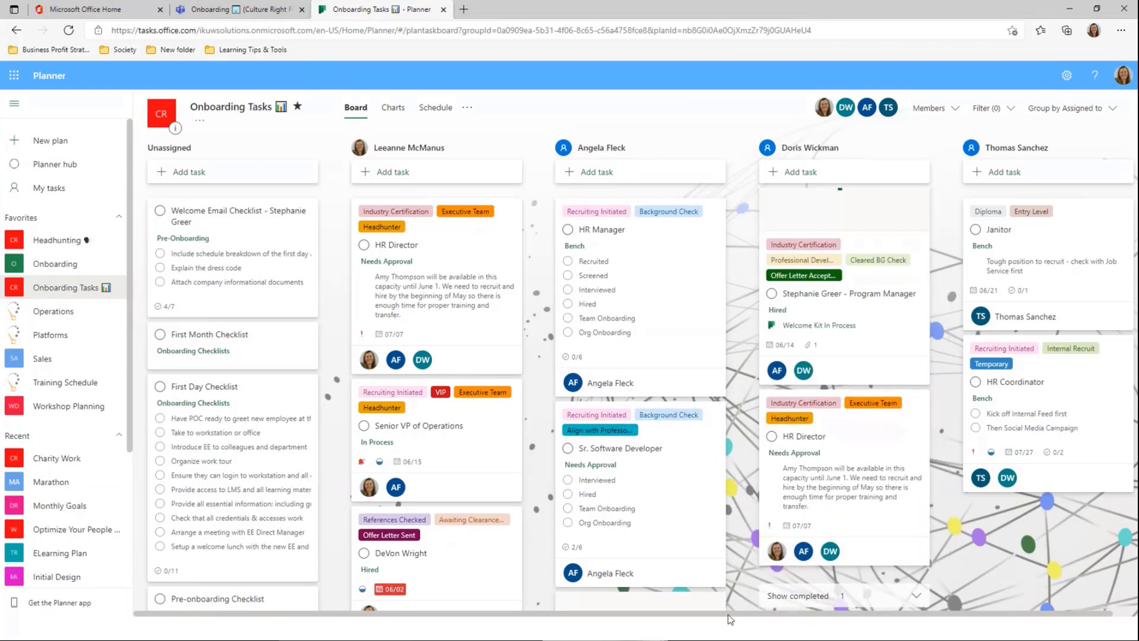
pyautogui.hscroll(1, 782, 617)
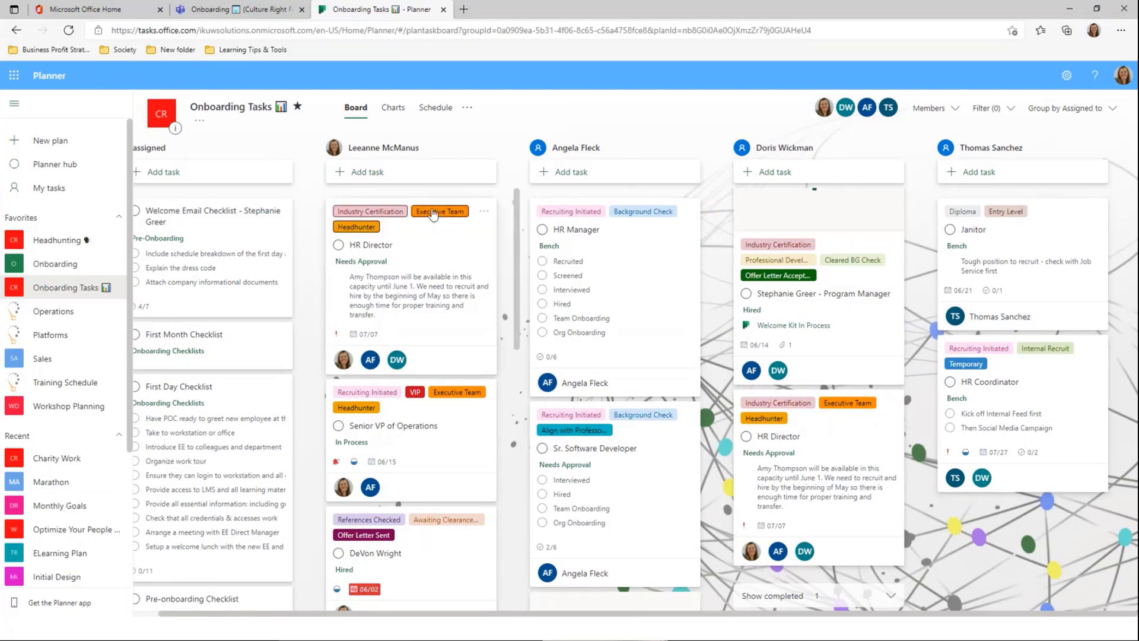
pyautogui.scroll(-6, 622, 503)
pyautogui.scroll(-5, 622, 503)
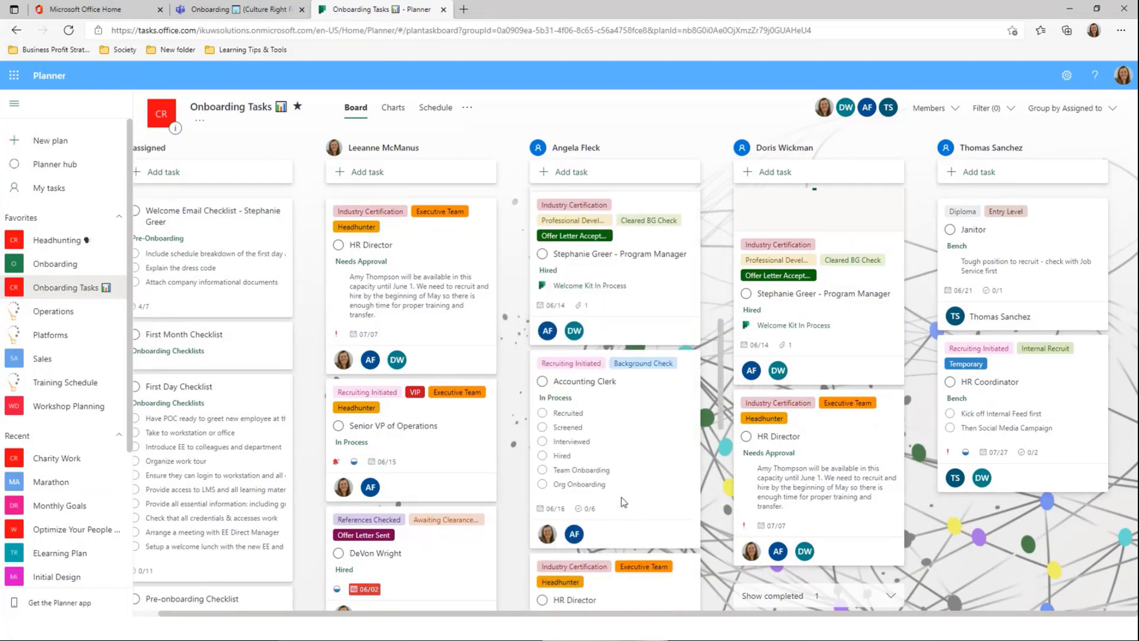
pyautogui.scroll(-7, 621, 503)
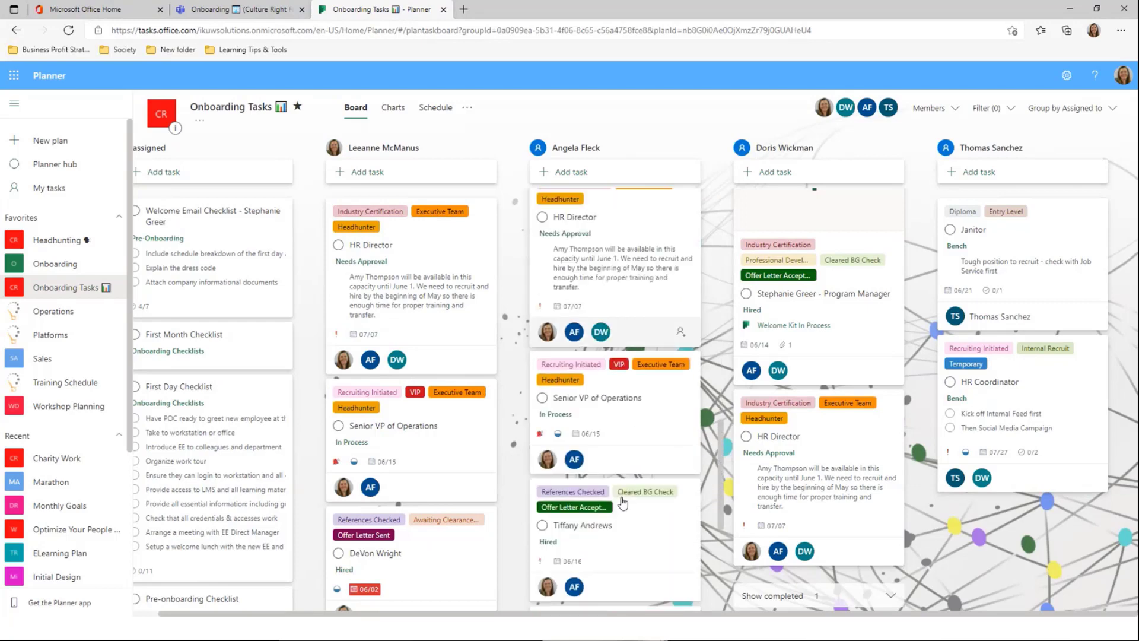
pyautogui.scroll(-2, 635, 527)
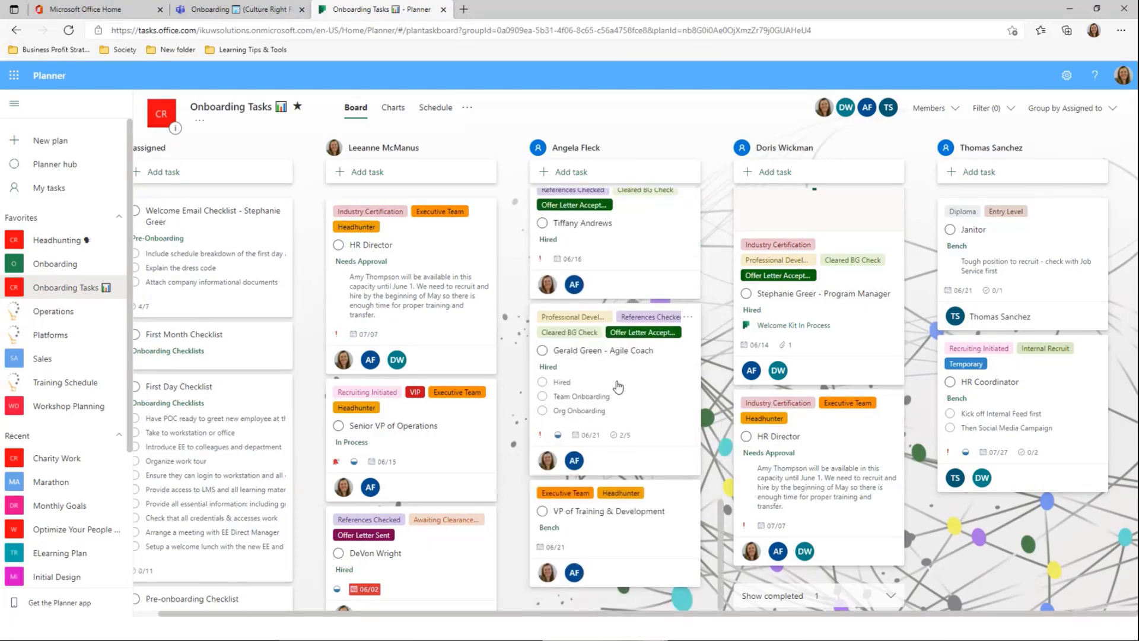
pyautogui.scroll(-1, 402, 439)
pyautogui.scroll(-5, 410, 469)
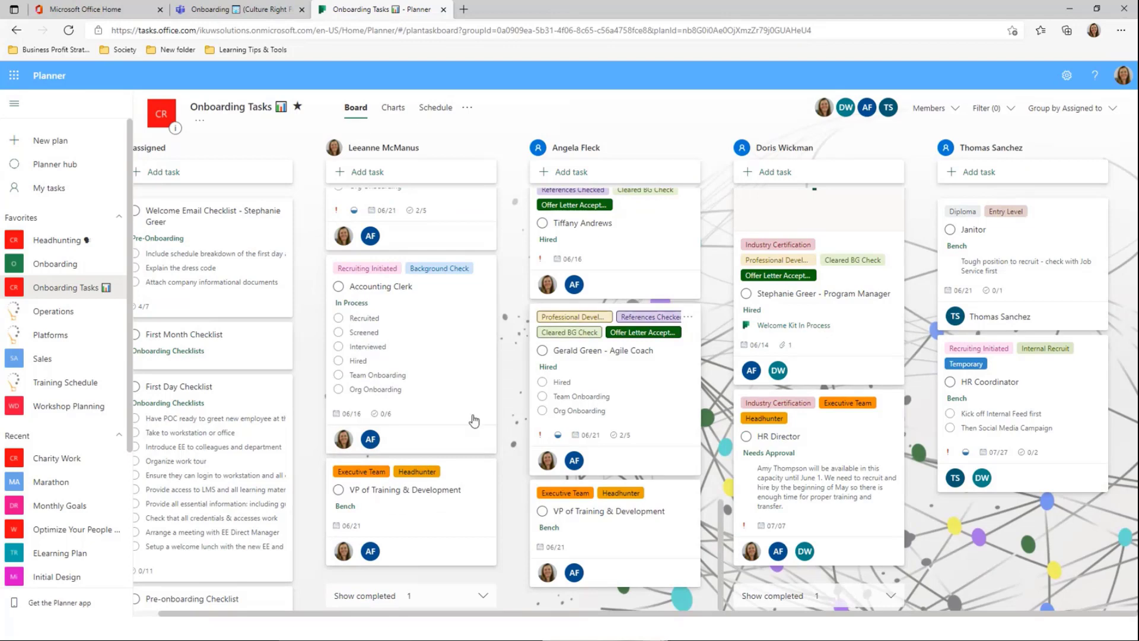
pyautogui.scroll(5, 604, 424)
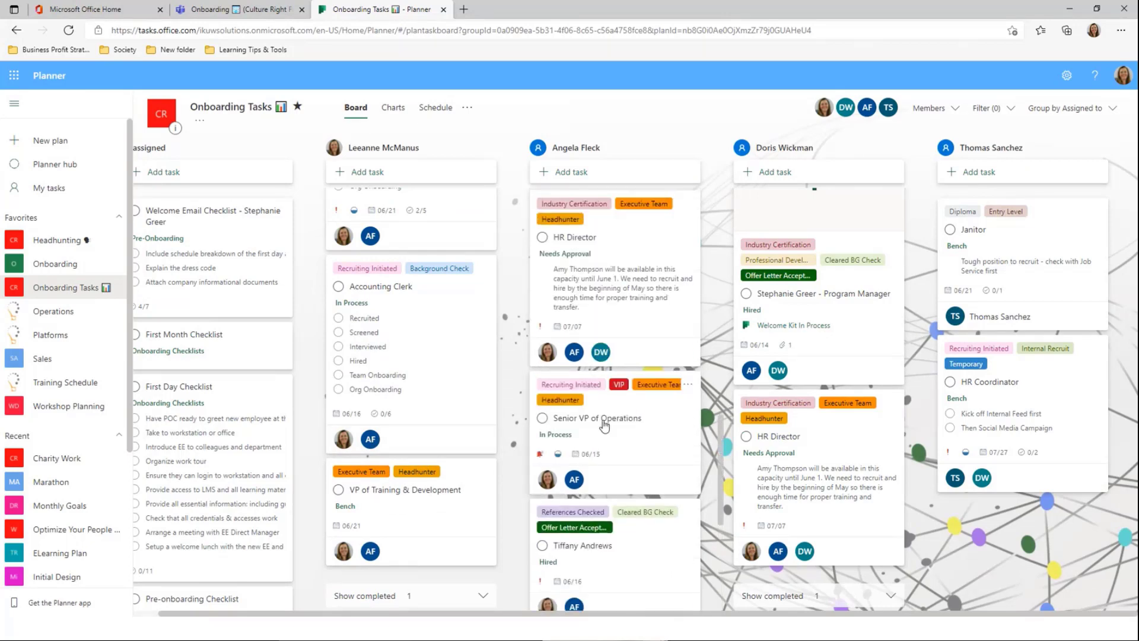
pyautogui.moveTo(604, 425); pyautogui.dragTo(1006, 407)
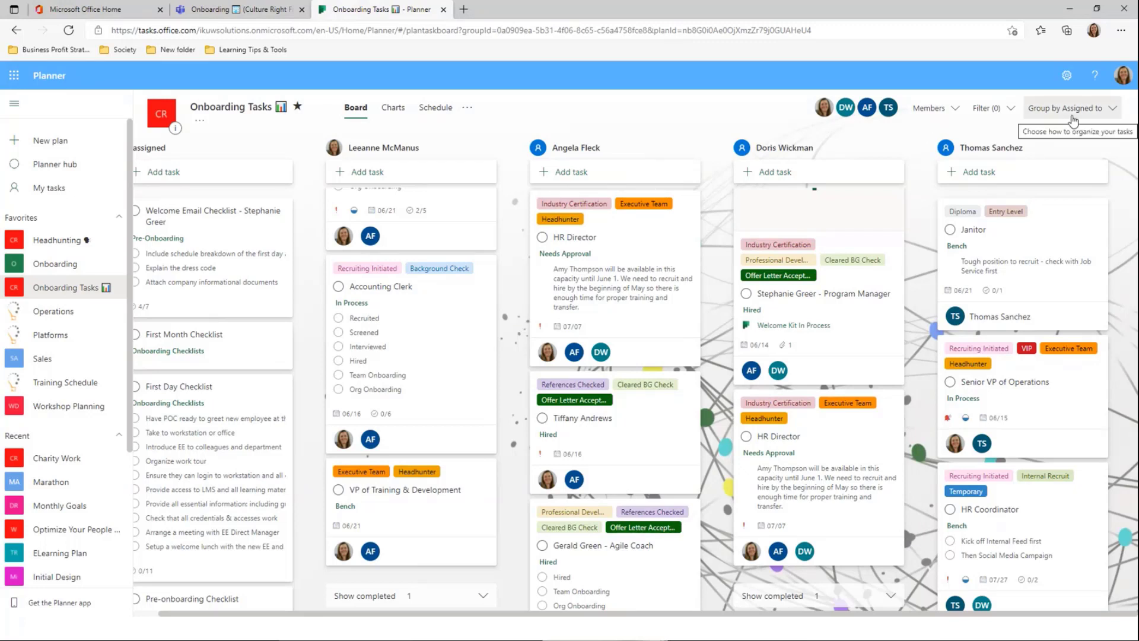
# Group the board by Progress and briefly open and close the task filter
pyautogui.click(1072, 120)
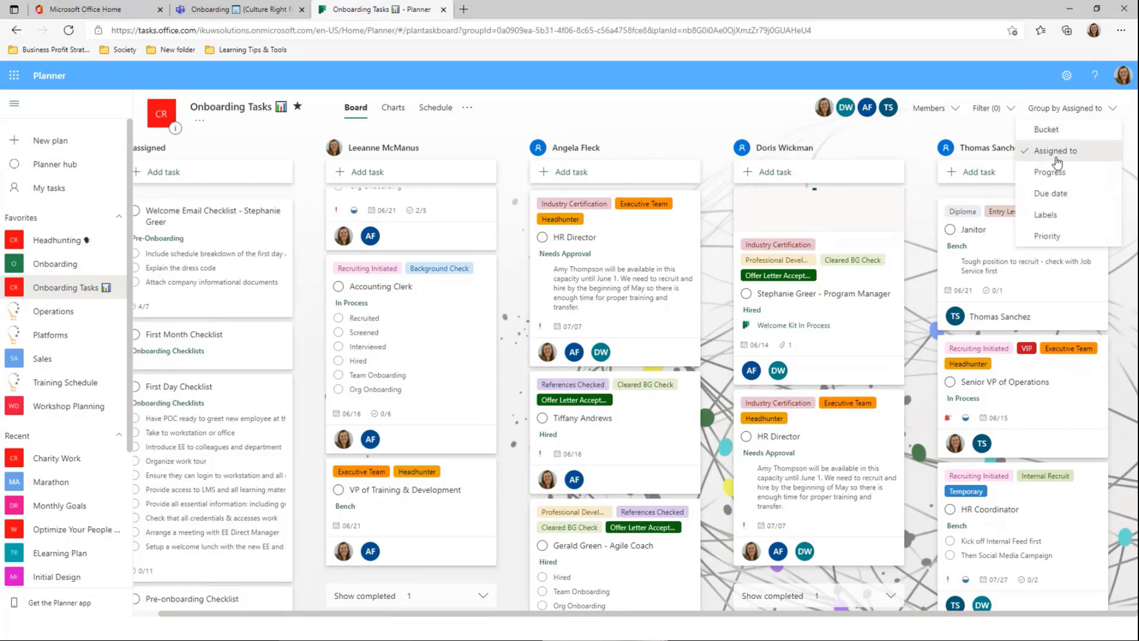
pyautogui.click(1050, 172)
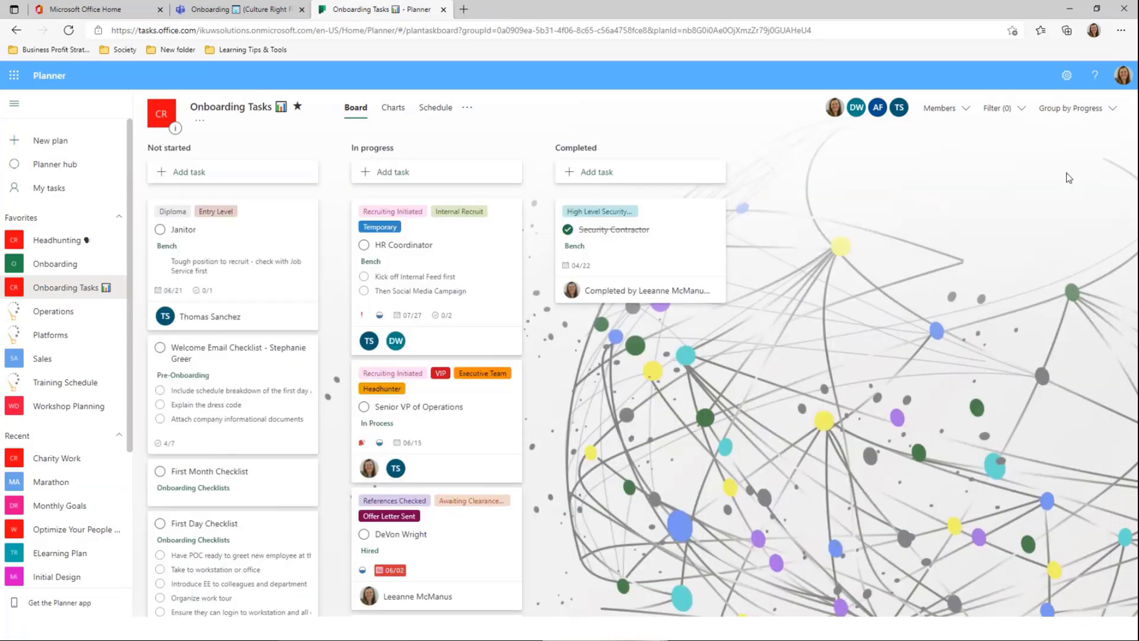
pyautogui.click(1054, 116)
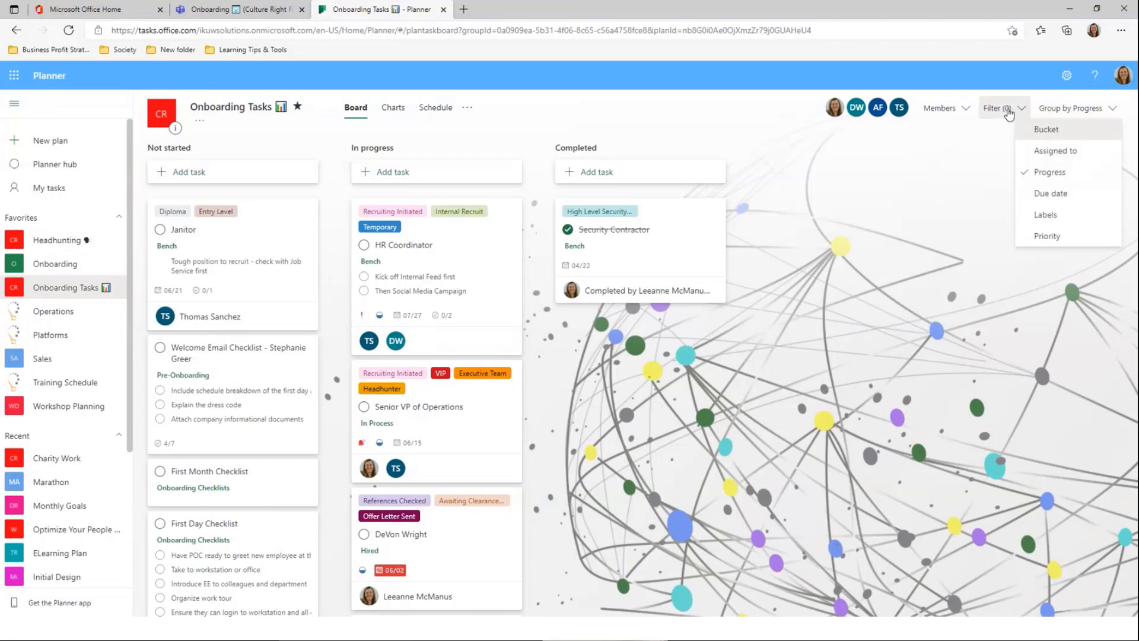
pyautogui.click(1009, 113)
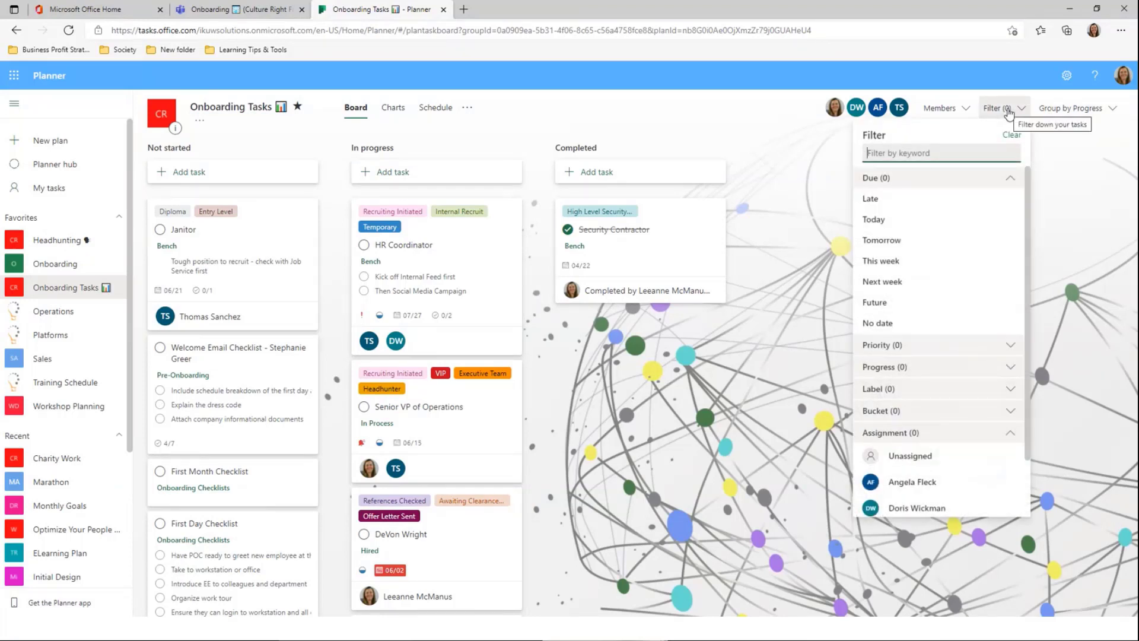
pyautogui.click(1008, 110)
# Regroup the board by Due date and scroll down the Future column
pyautogui.click(1062, 108)
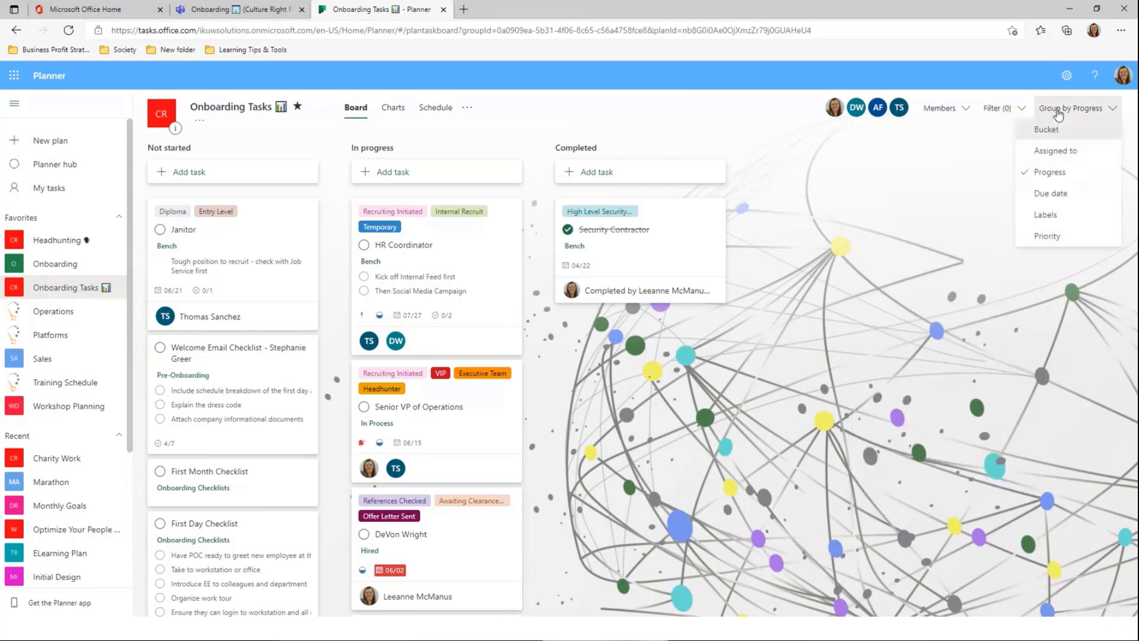
pyautogui.click(1056, 194)
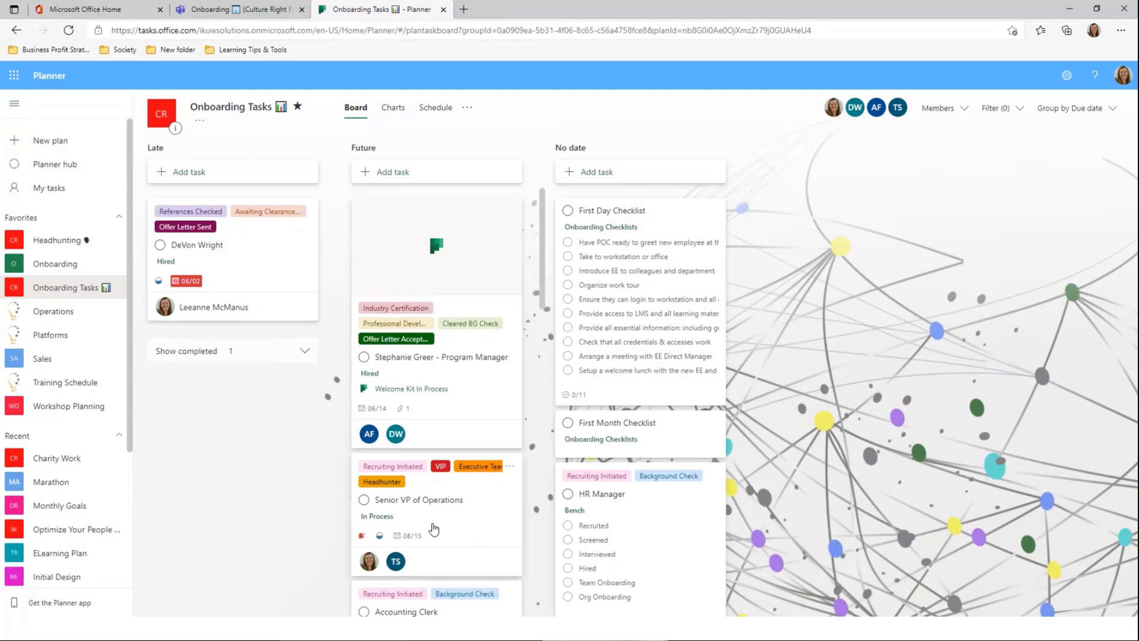
pyautogui.scroll(-1, 456, 489)
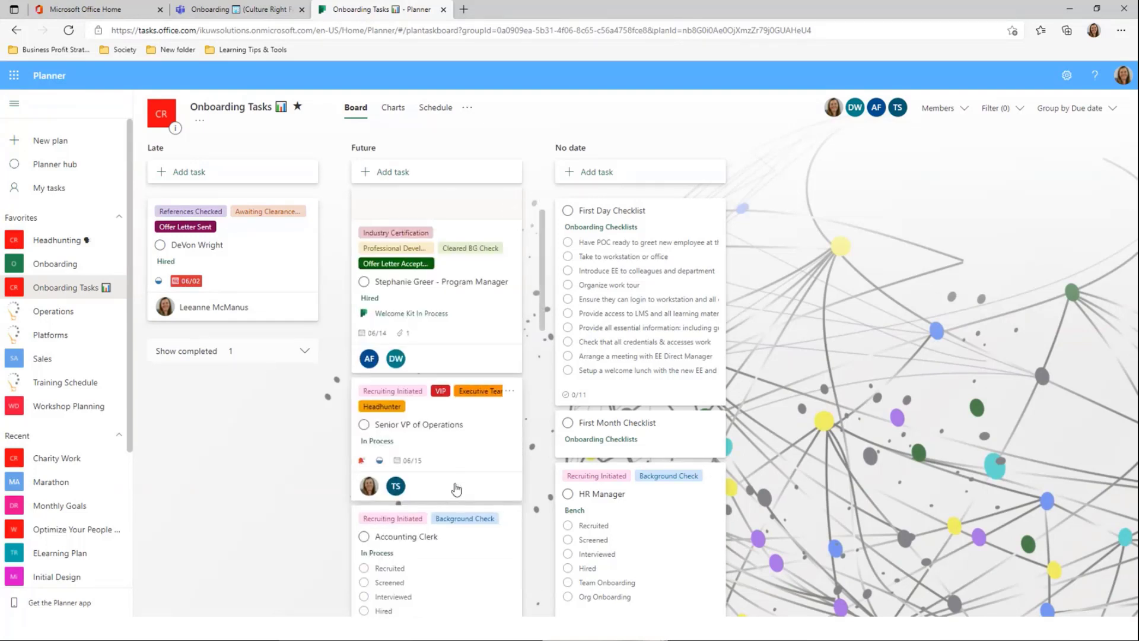
pyautogui.scroll(-5, 456, 489)
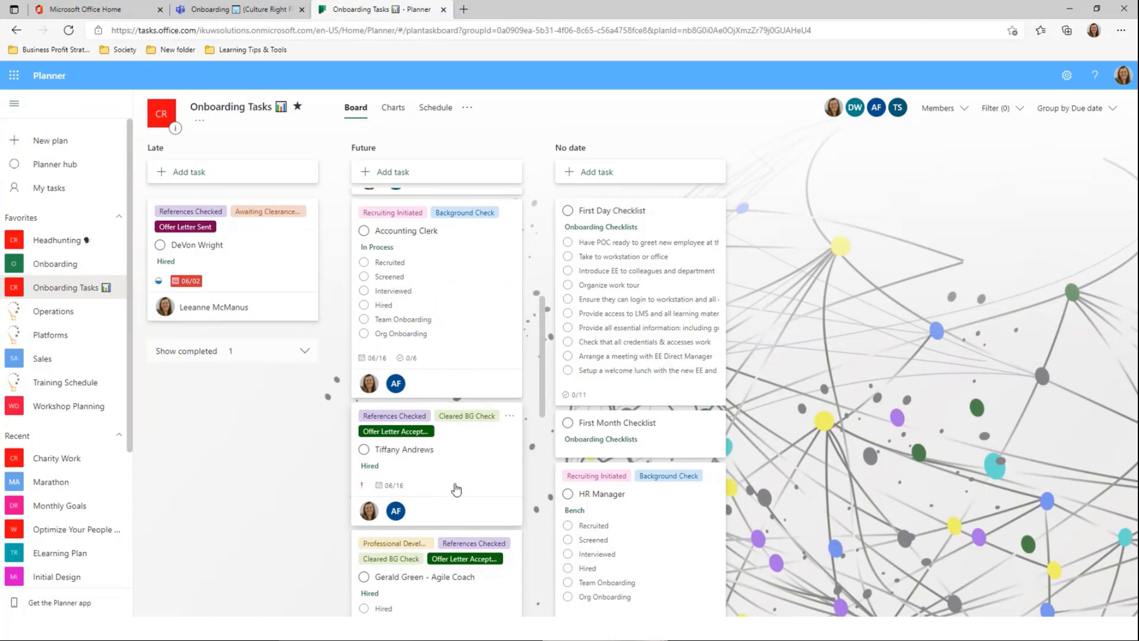
pyautogui.scroll(-3, 456, 489)
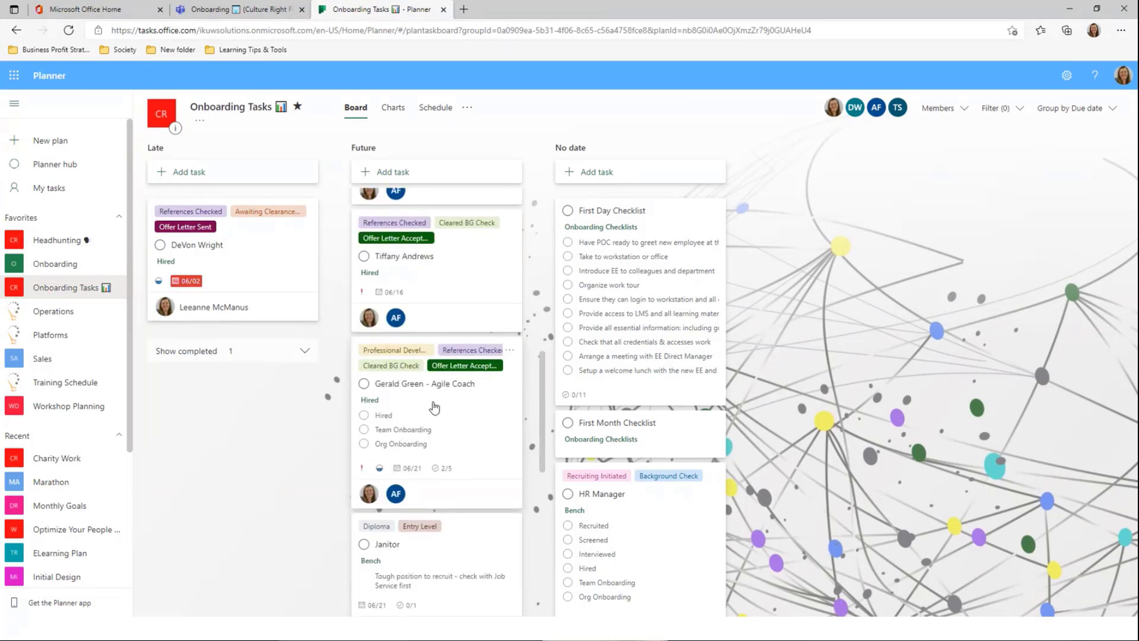
# Change the Agile Coach task's due date from 06/21/2021 to 06/30/2021
pyautogui.click(475, 432)
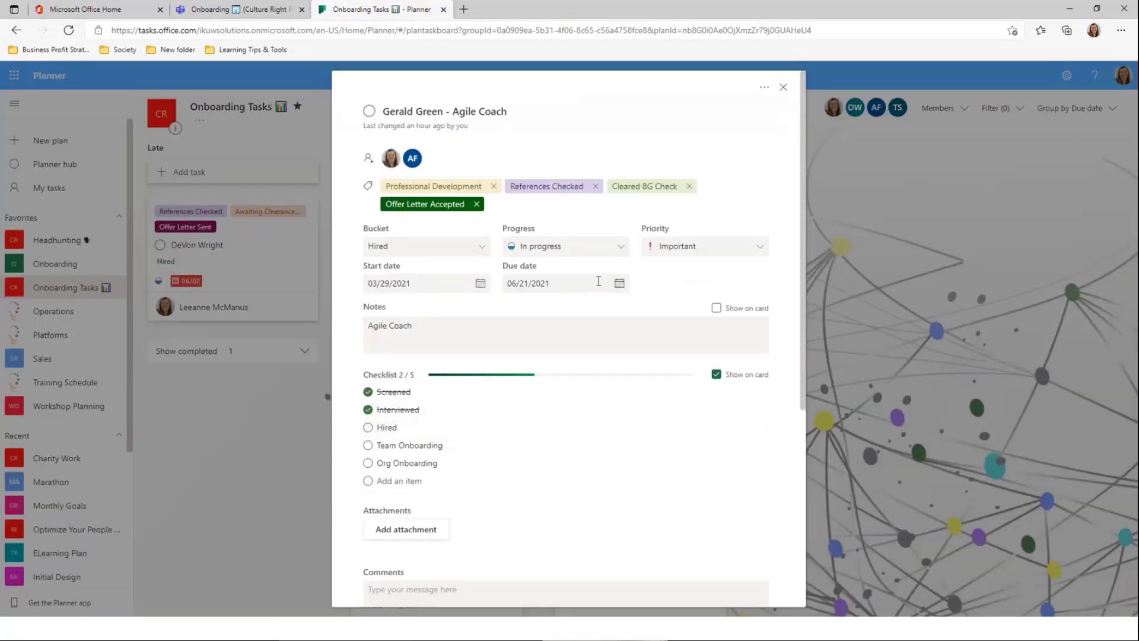
pyautogui.click(621, 286)
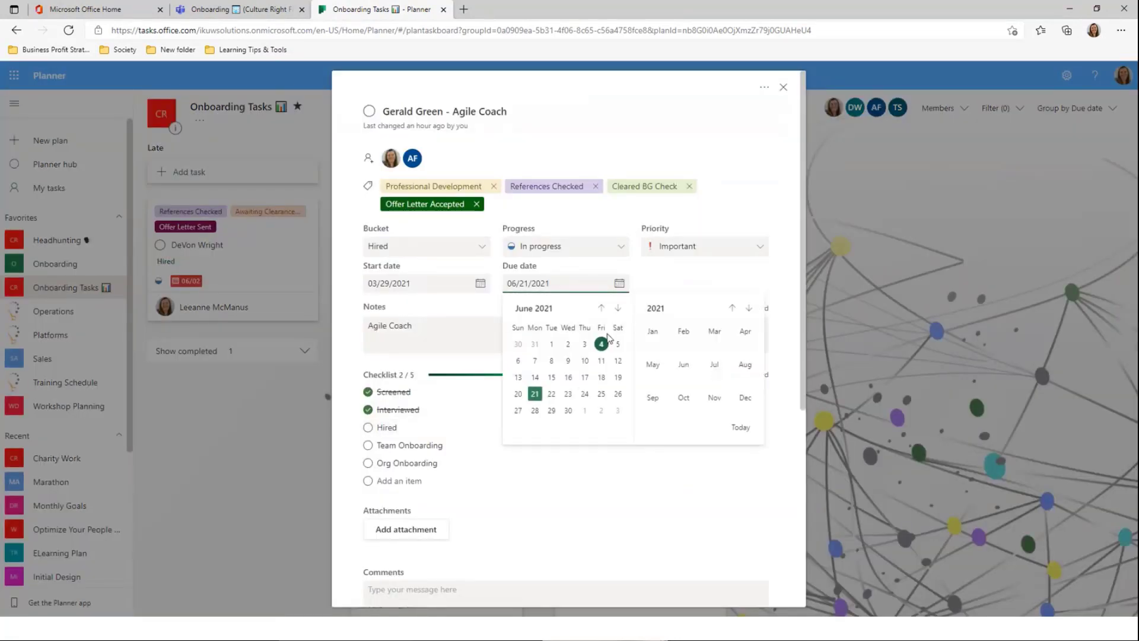
pyautogui.click(567, 411)
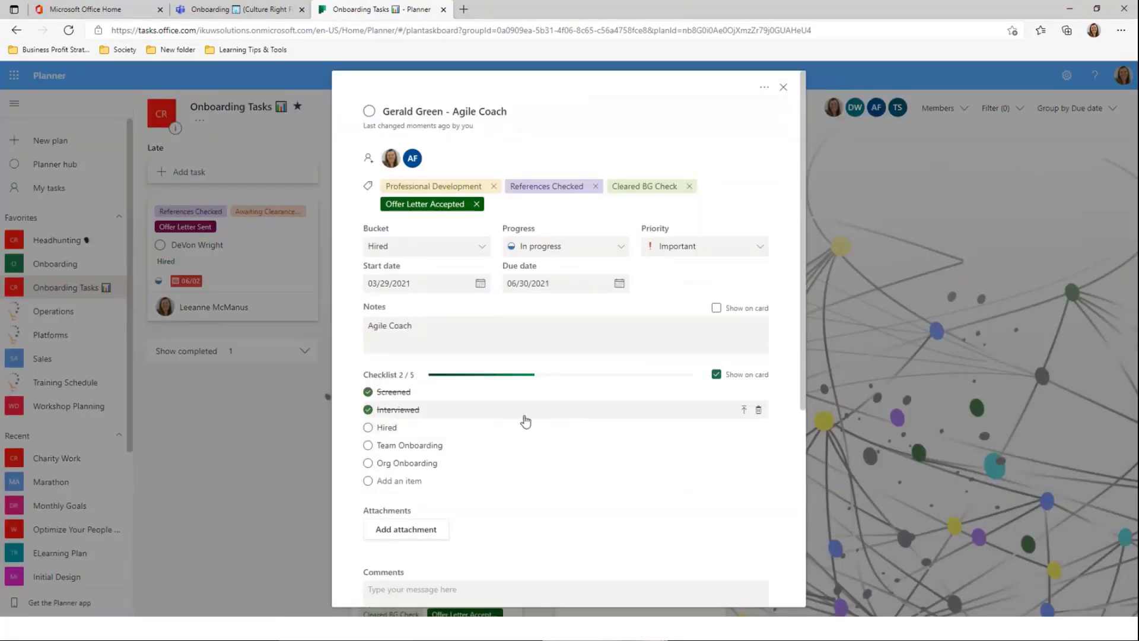
pyautogui.click(910, 240)
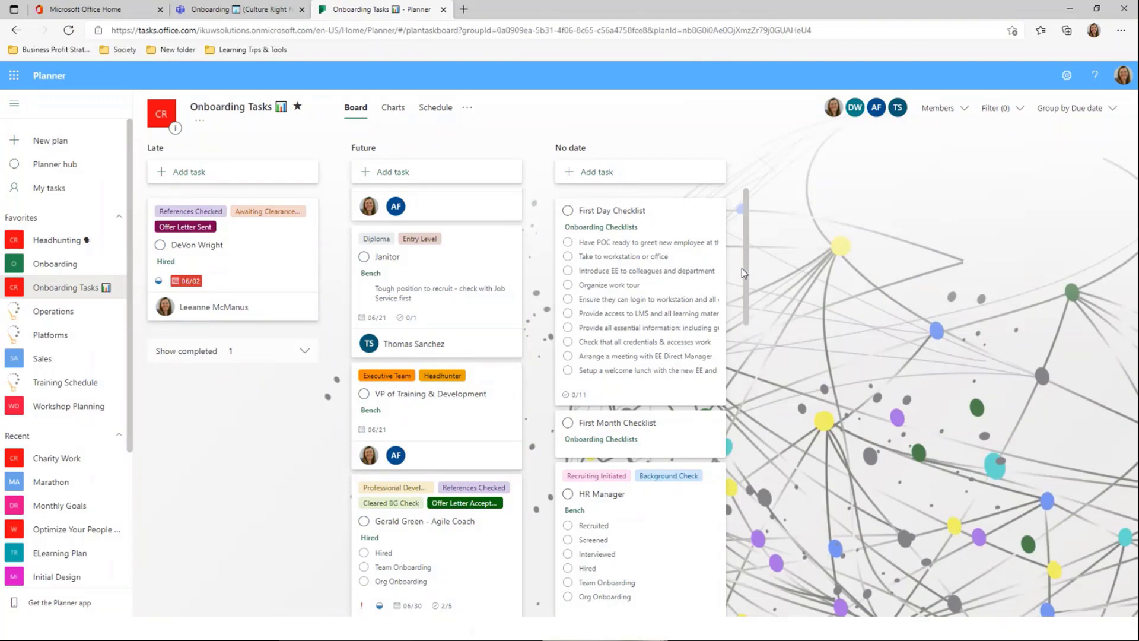
# Scroll through the plan's Charts, then switch to the June 2021 Schedule calendar
pyautogui.click(394, 110)
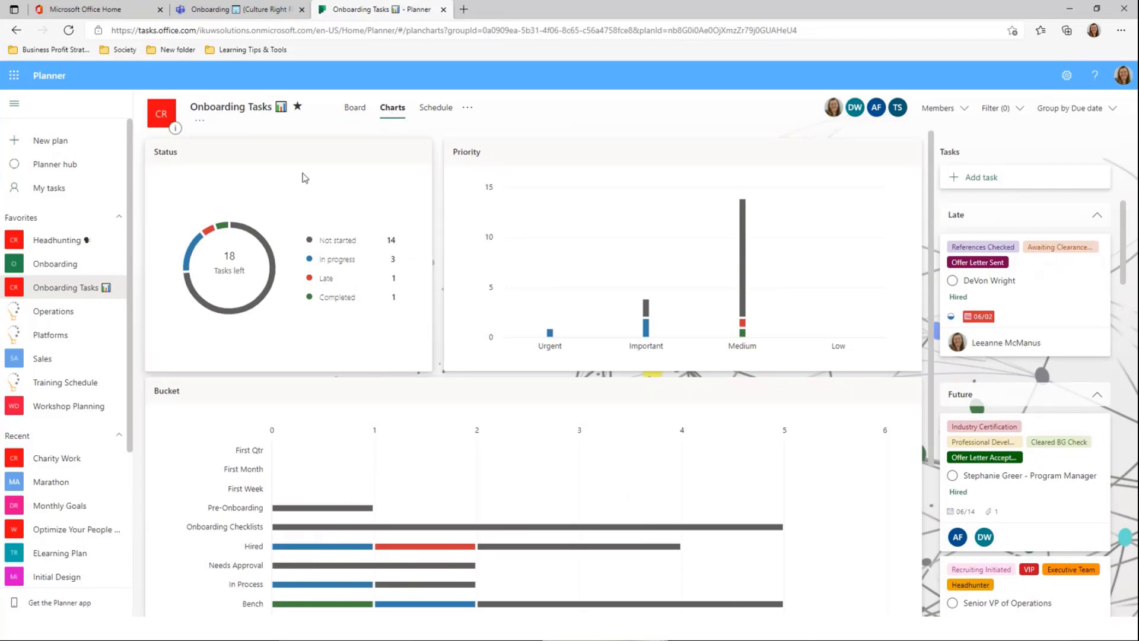
pyautogui.scroll(-3, 614, 409)
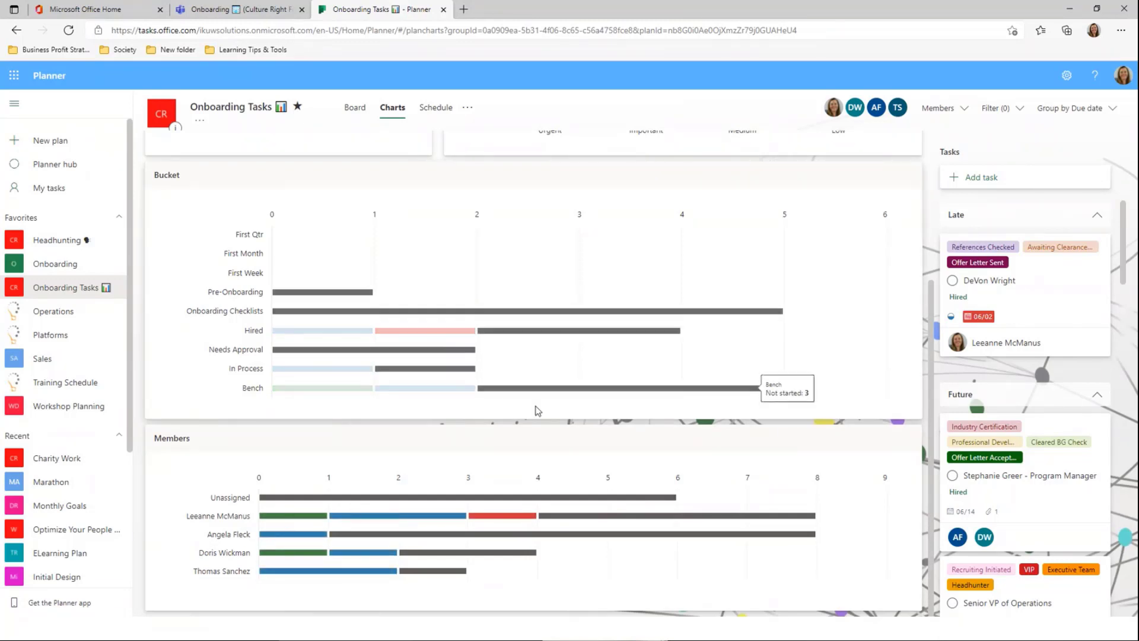
pyautogui.scroll(2, 746, 486)
pyautogui.scroll(2, 745, 487)
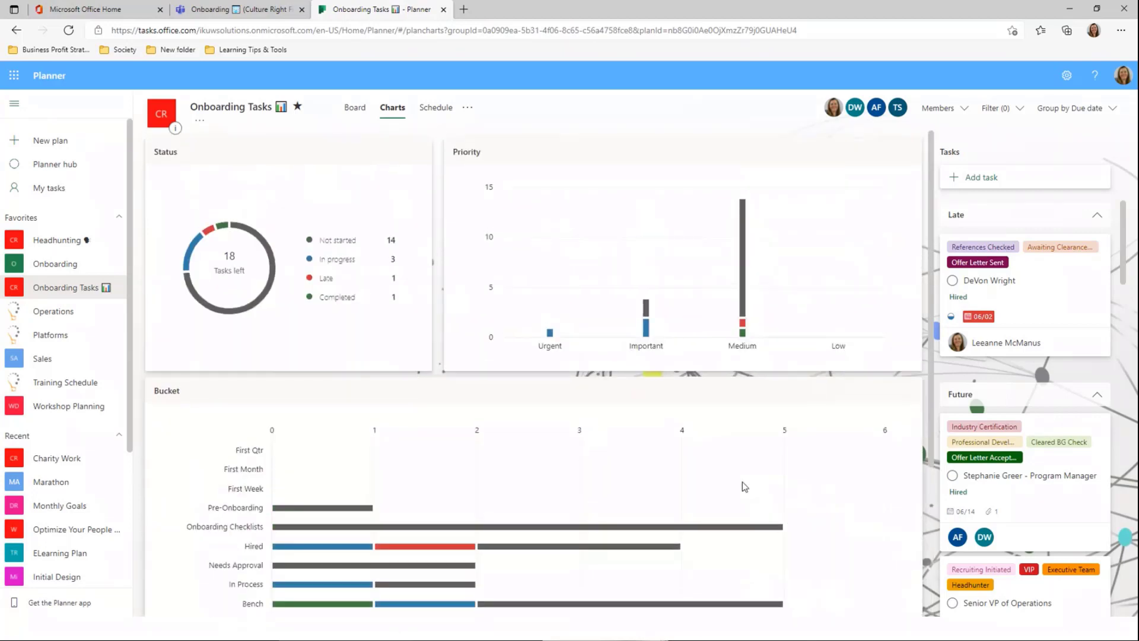
pyautogui.click(434, 109)
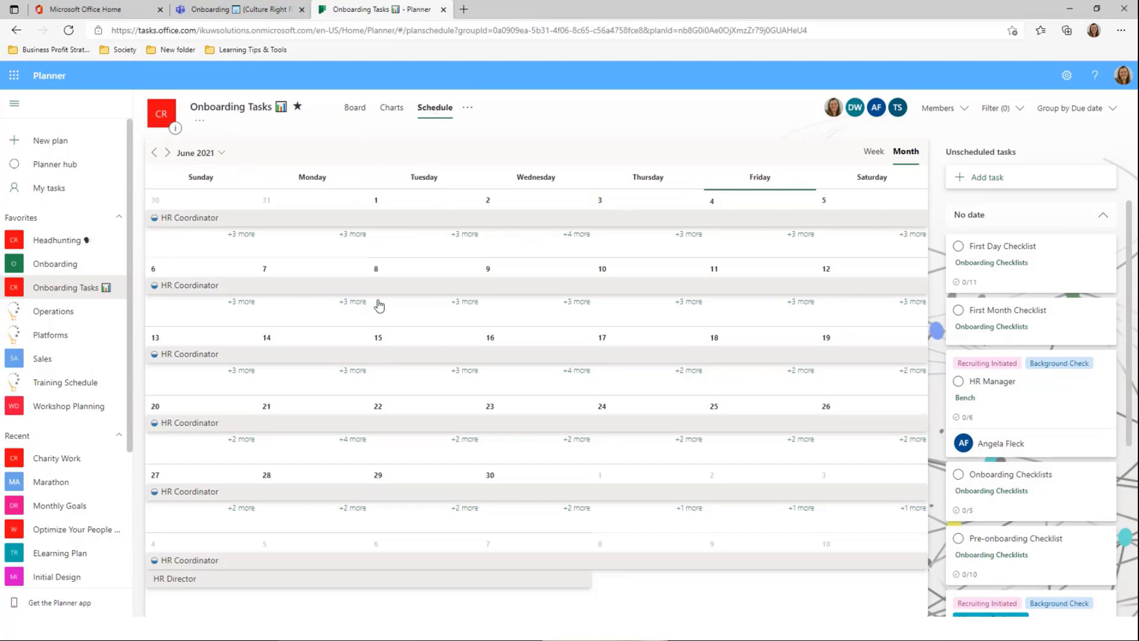
# Toggle the schedule between Week and Month views and list all tasks due June 9
pyautogui.click(876, 153)
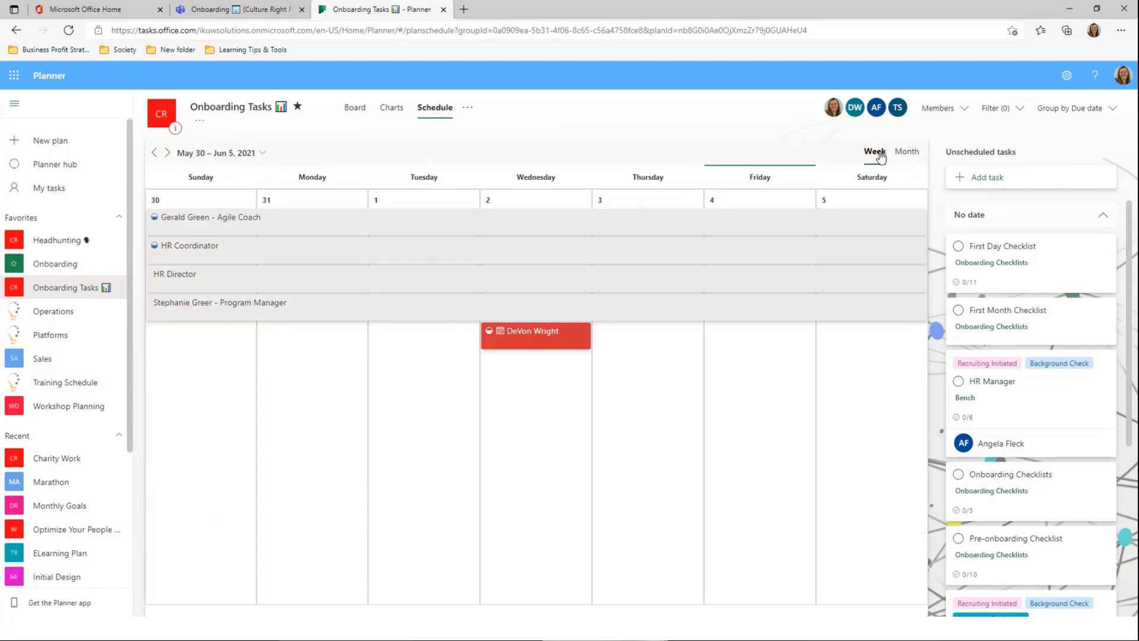
pyautogui.click(912, 156)
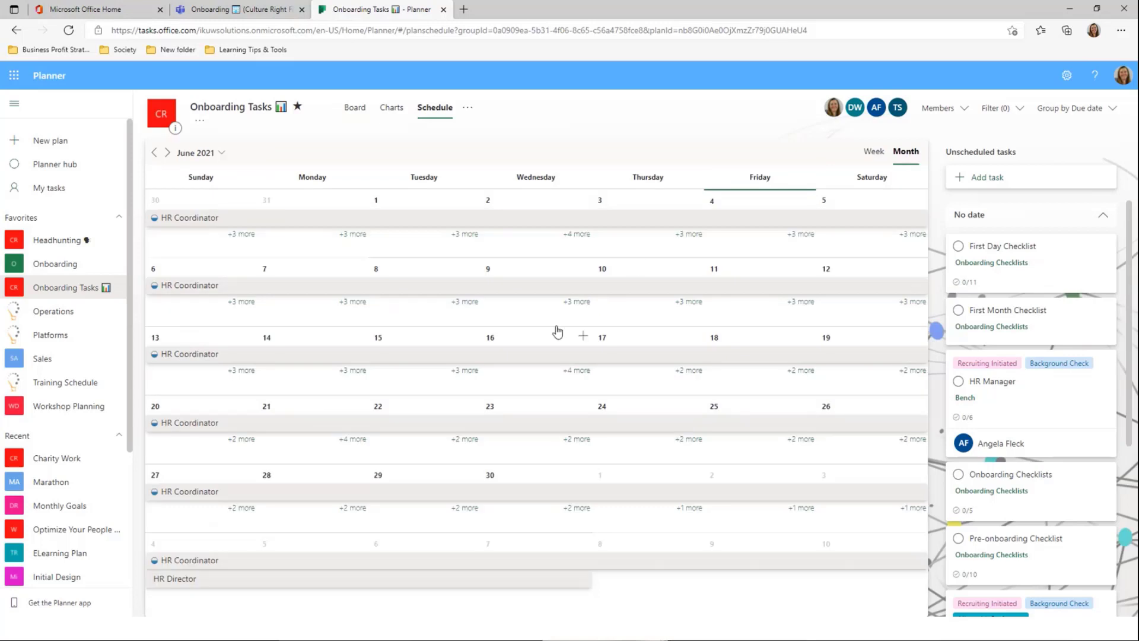
pyautogui.click(577, 302)
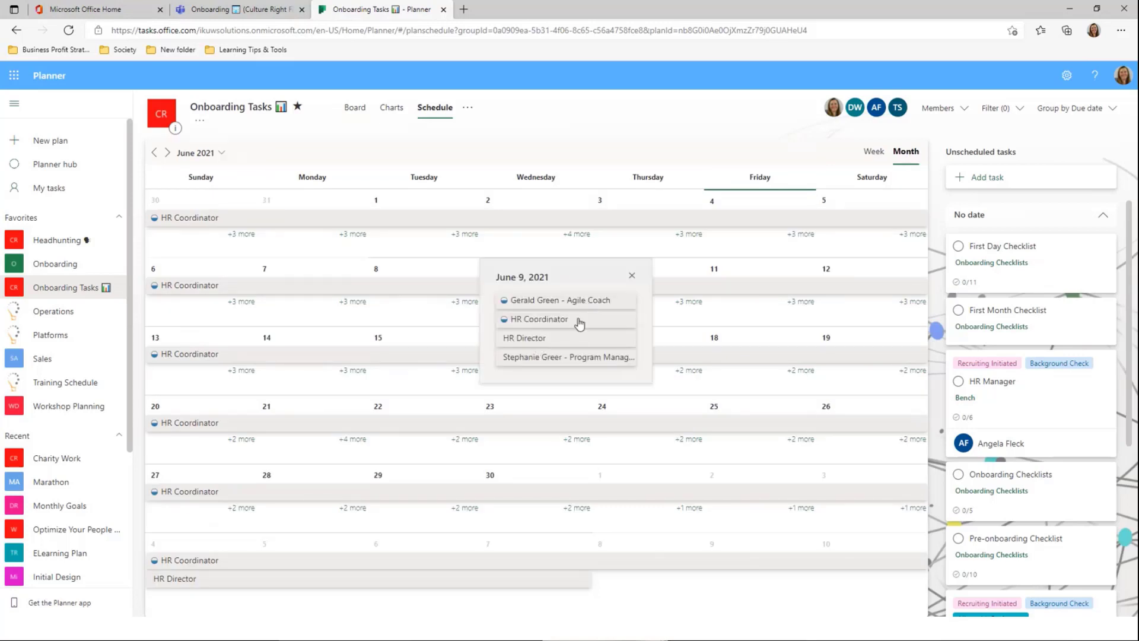
pyautogui.click(872, 153)
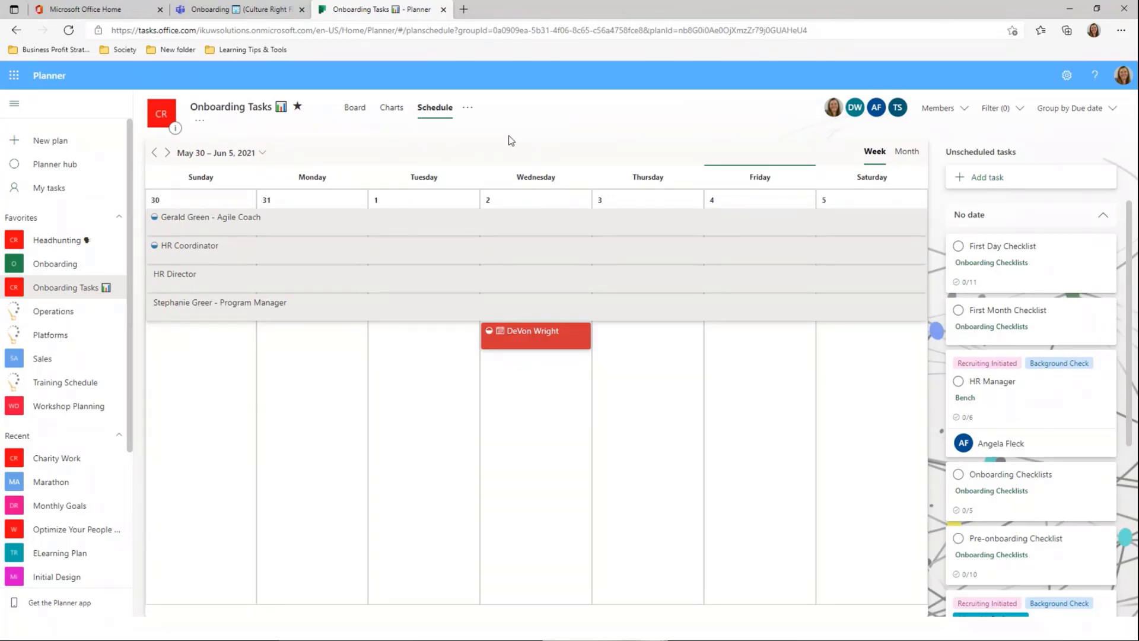
# Open and dismiss the plan's more-options menu, then return to the Board
pyautogui.click(467, 109)
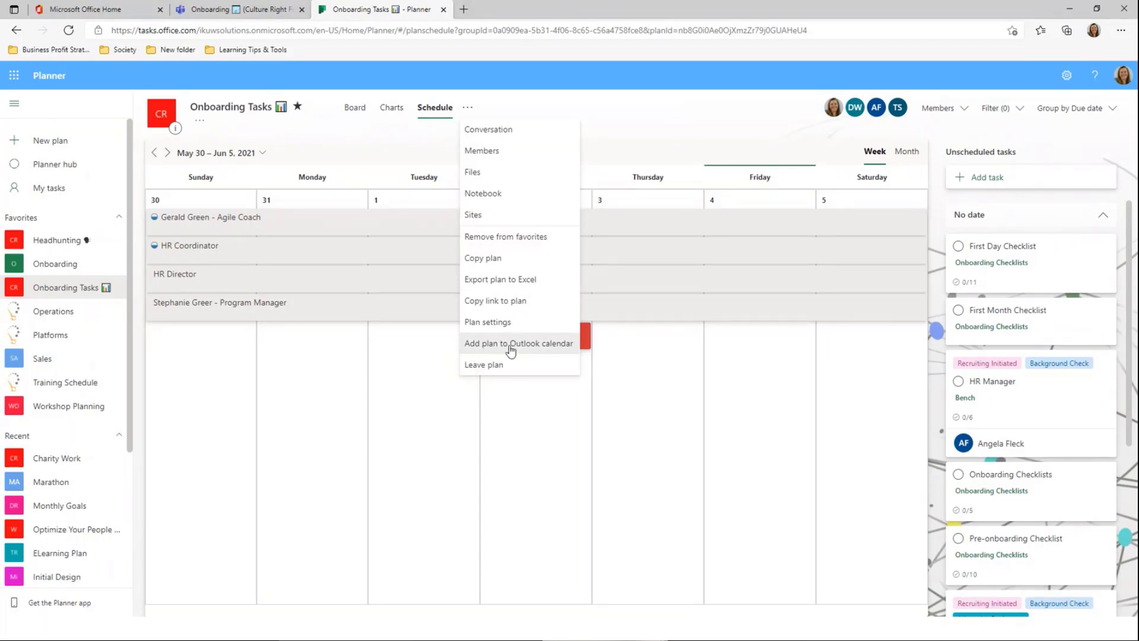
pyautogui.click(629, 121)
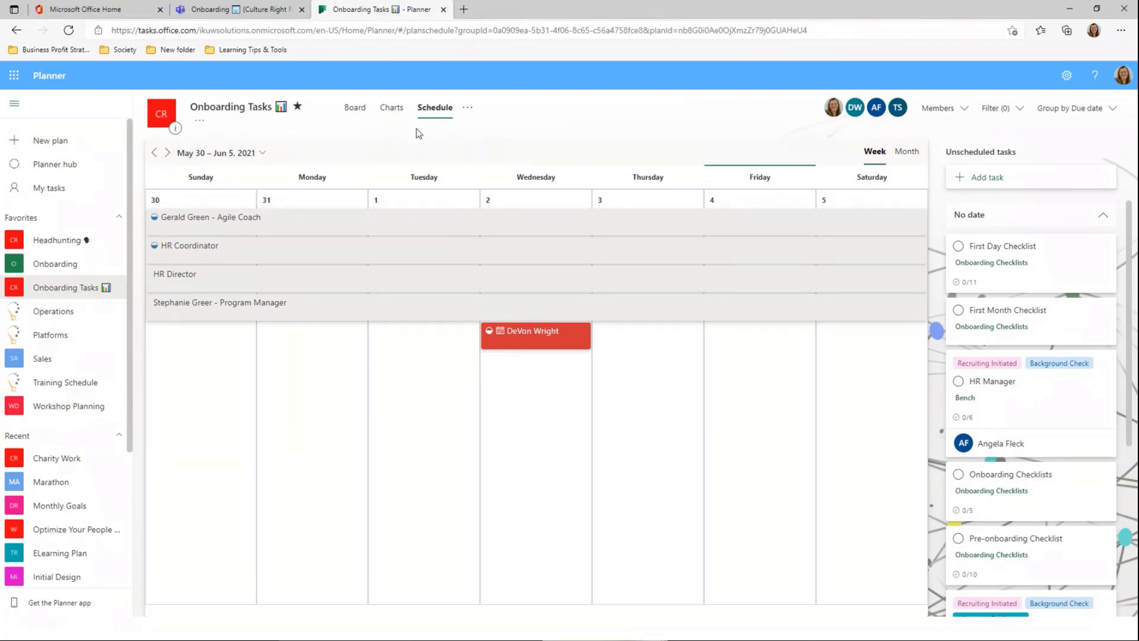
pyautogui.click(356, 116)
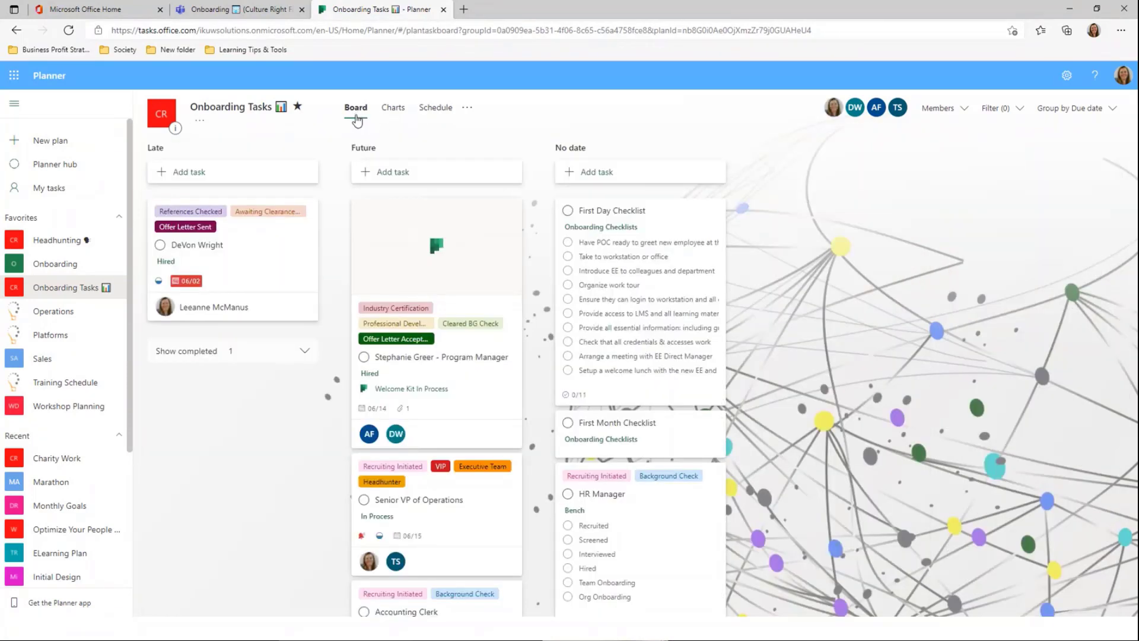
# Group the board by Bucket and scroll right to reveal Onboarding Checklists and Pre-Onboarding
pyautogui.click(1080, 107)
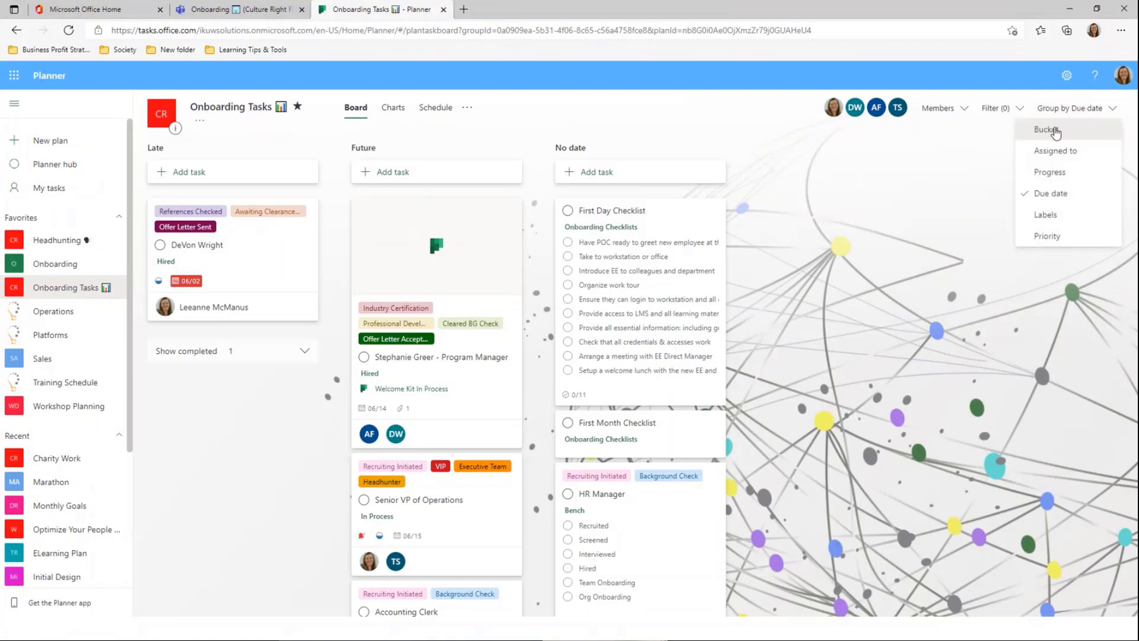
pyautogui.click(1056, 129)
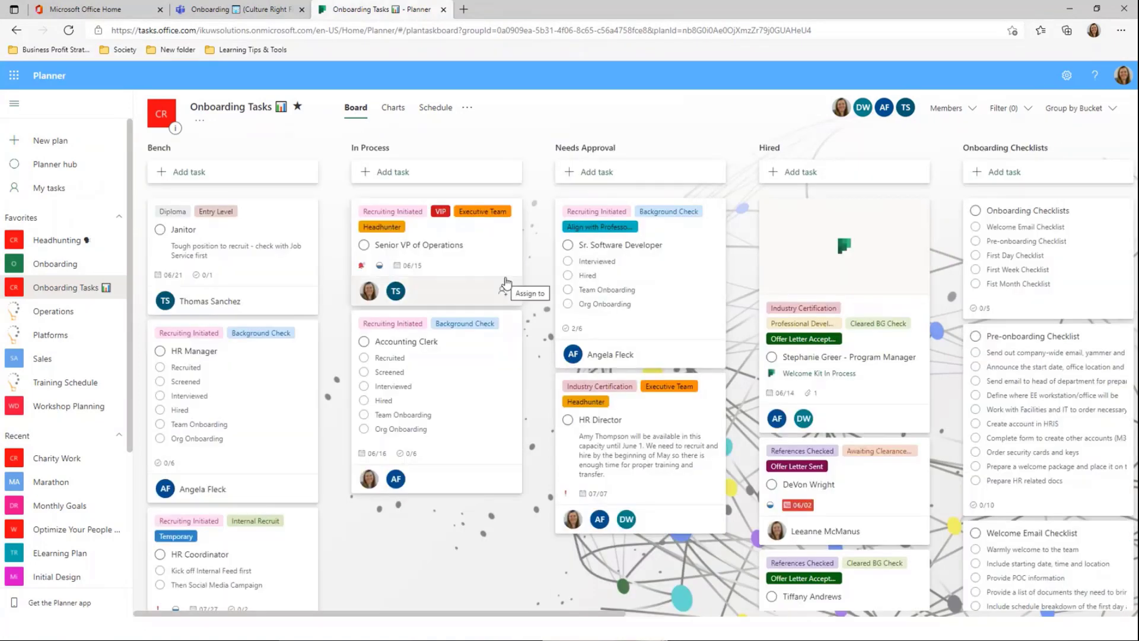
pyautogui.moveTo(500, 614); pyautogui.dragTo(681, 615)
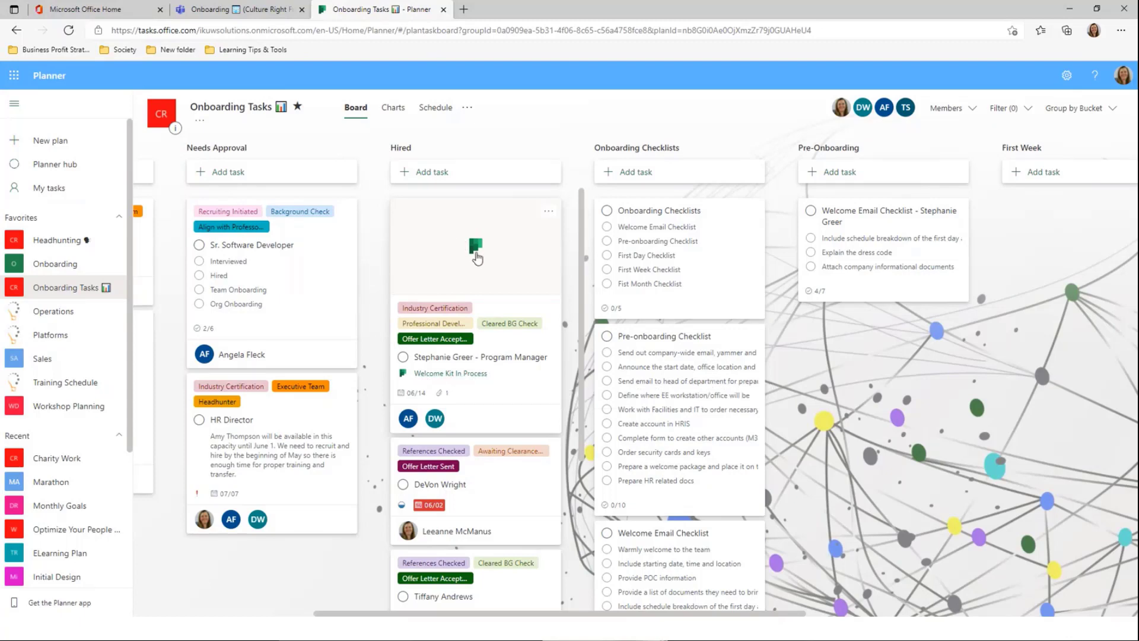
# From the Program Manager task, open the Welcome Kit In Process attachment in a new tab
pyautogui.click(520, 383)
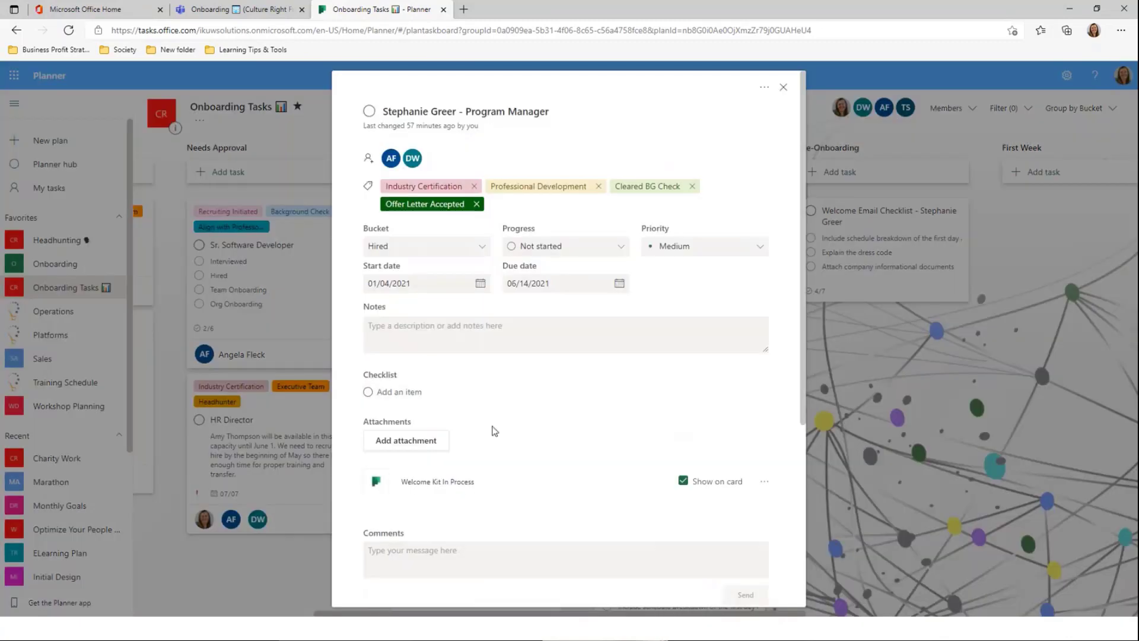
pyautogui.click(422, 483)
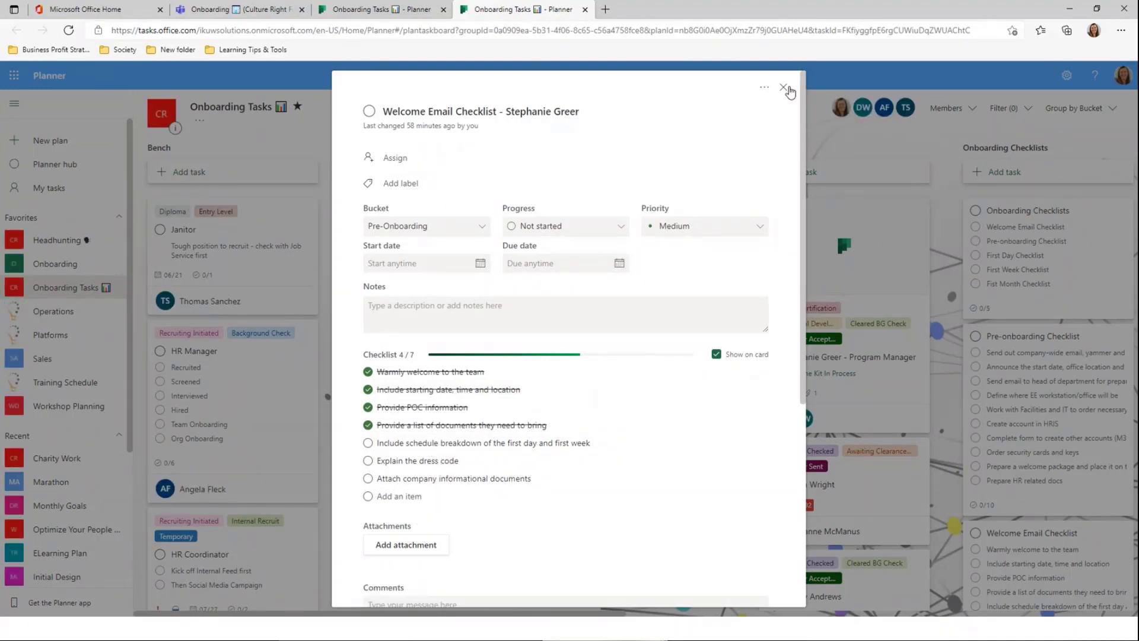
pyautogui.click(784, 88)
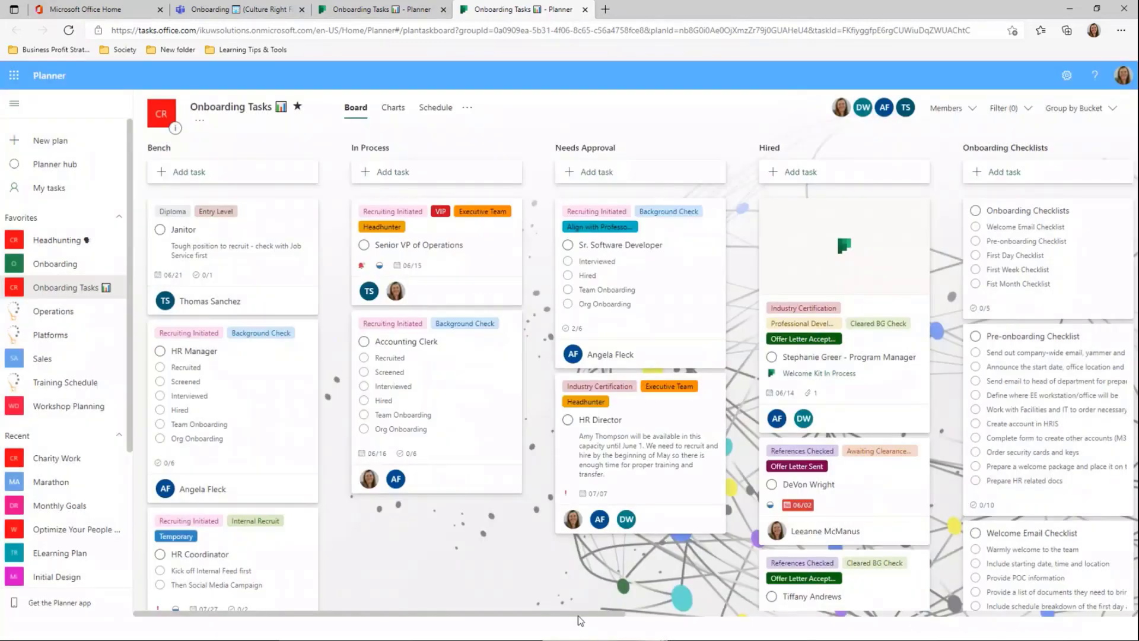
pyautogui.hscroll(10, 579, 617)
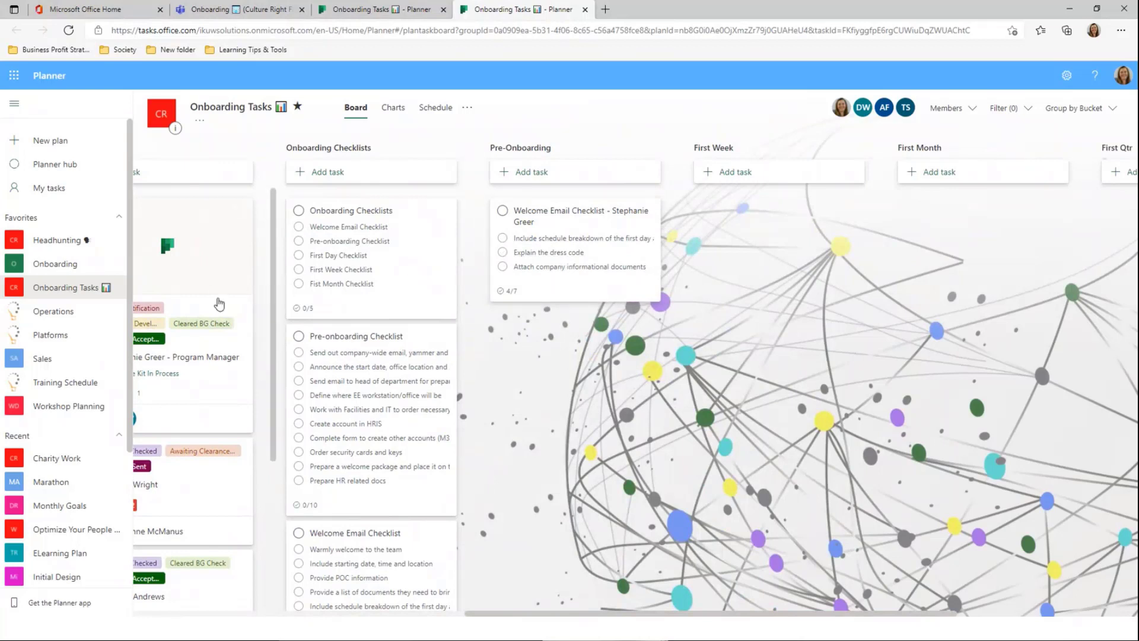
# Open and dismiss the Welcome Email Checklist actions, then close task details and scroll the board
pyautogui.click(649, 212)
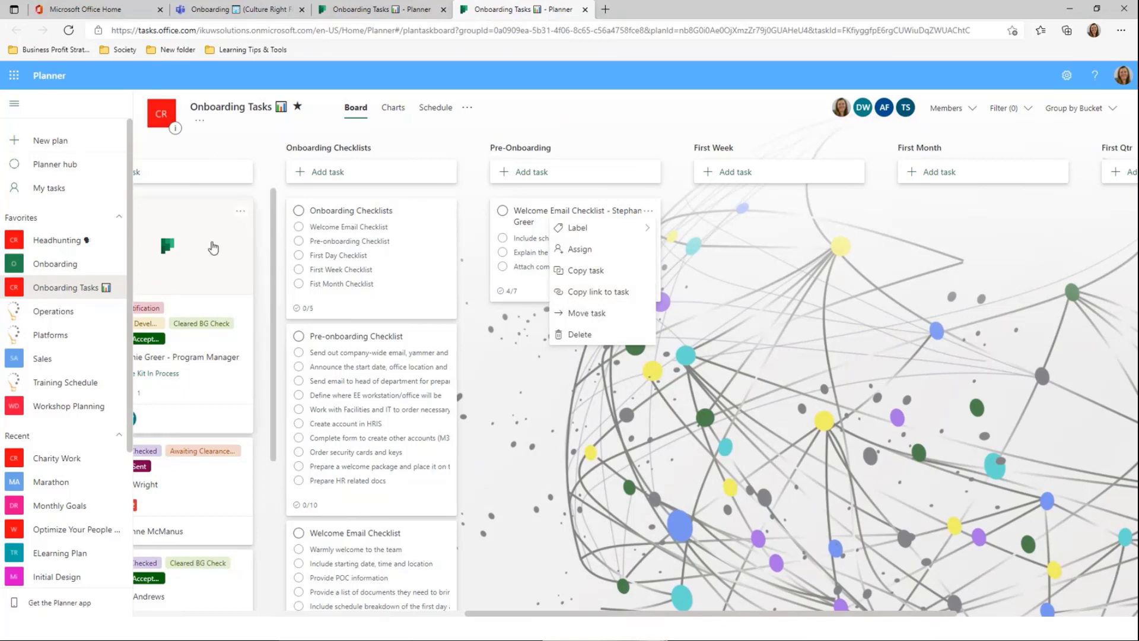
pyautogui.click(214, 248)
pyautogui.click(214, 248)
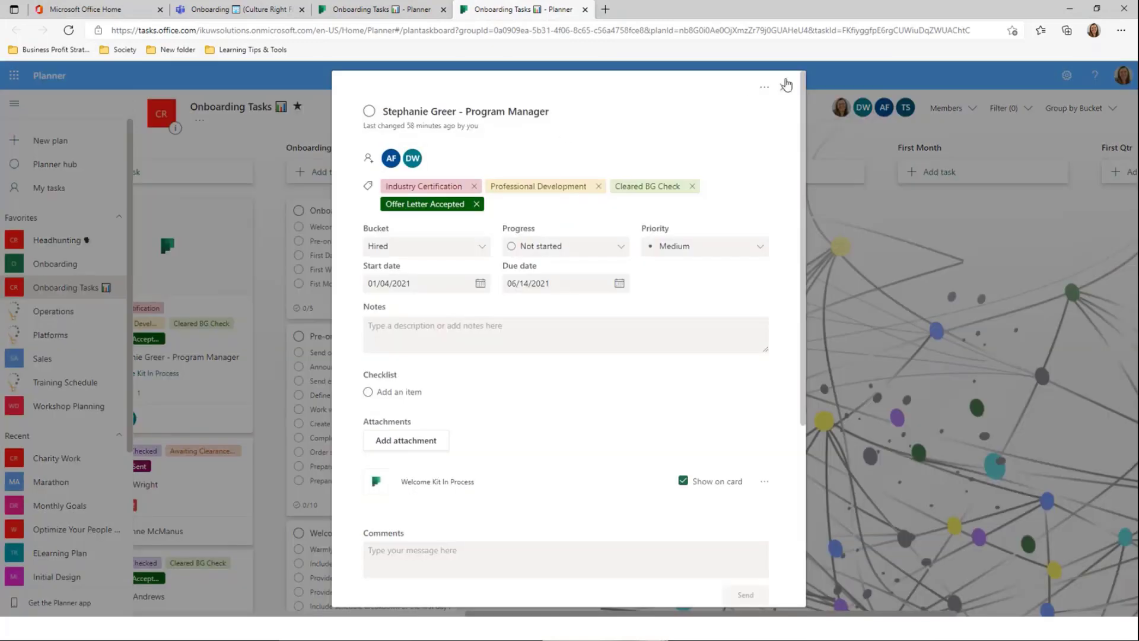
pyautogui.click(779, 93)
pyautogui.moveTo(593, 615); pyautogui.dragTo(466, 617)
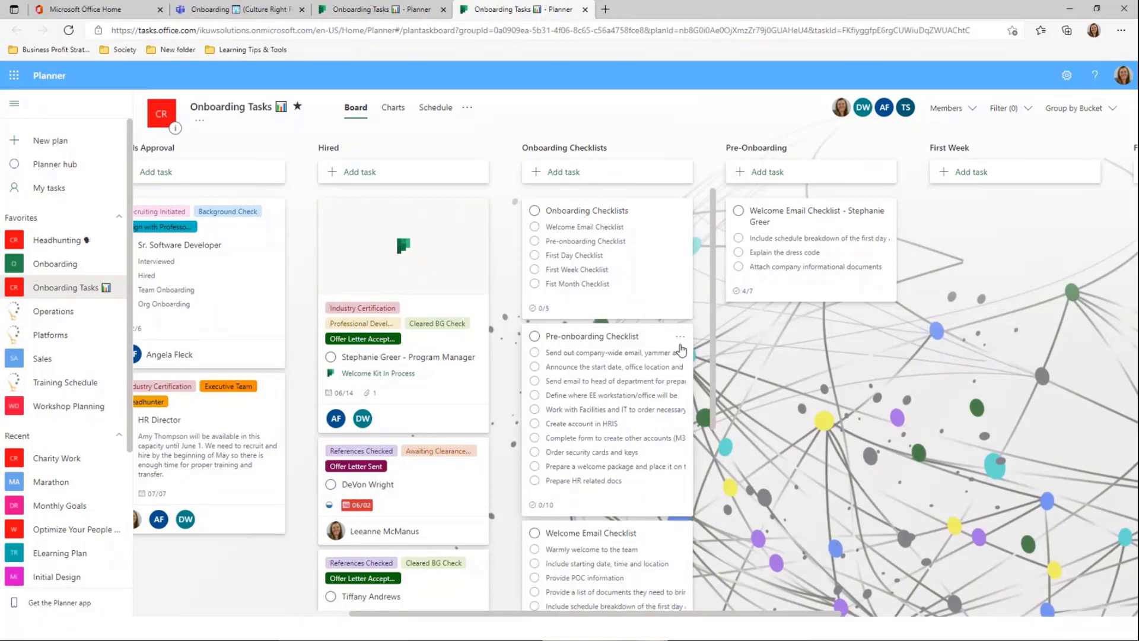
# Copy the Pre-onboarding Checklist task, appending ' - ' and the new hire's name to its title
pyautogui.click(681, 340)
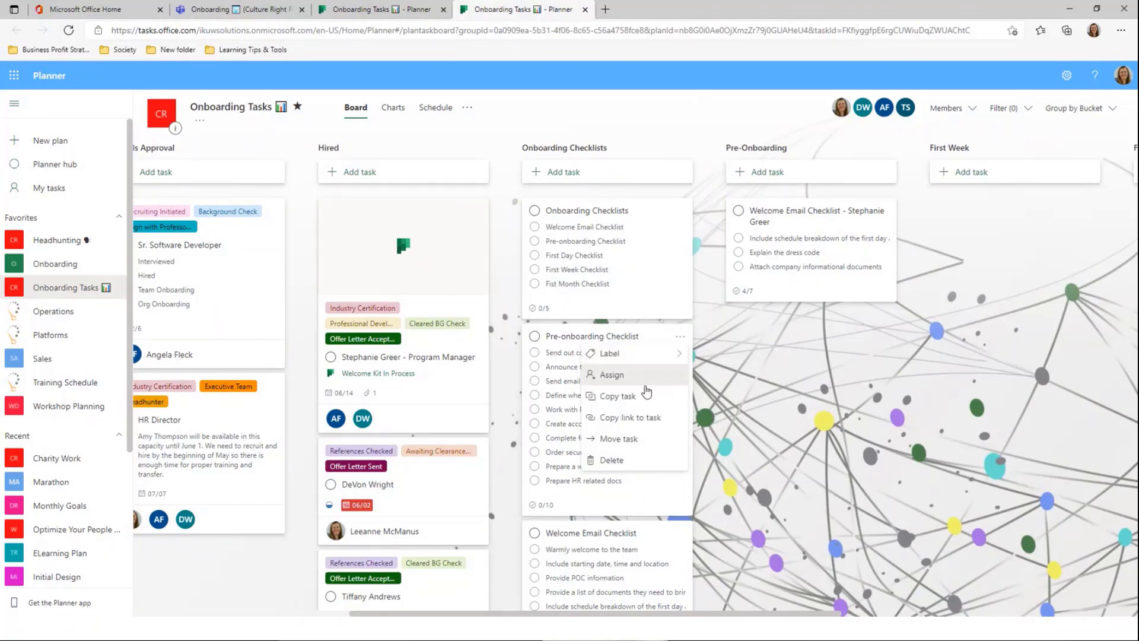
pyautogui.click(639, 398)
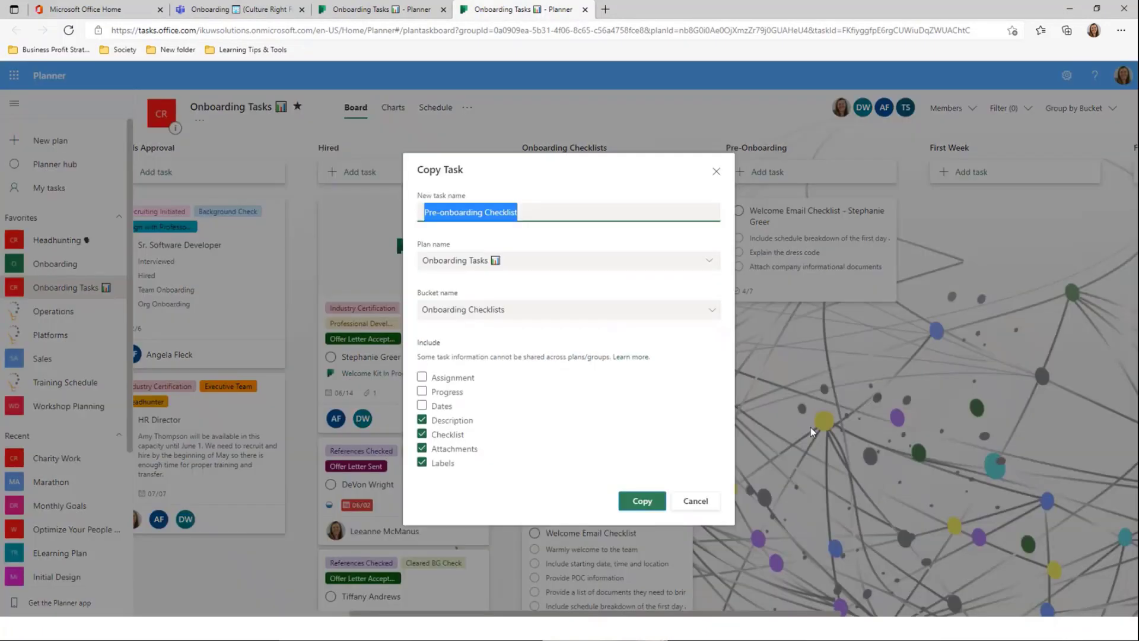
pyautogui.click(594, 215)
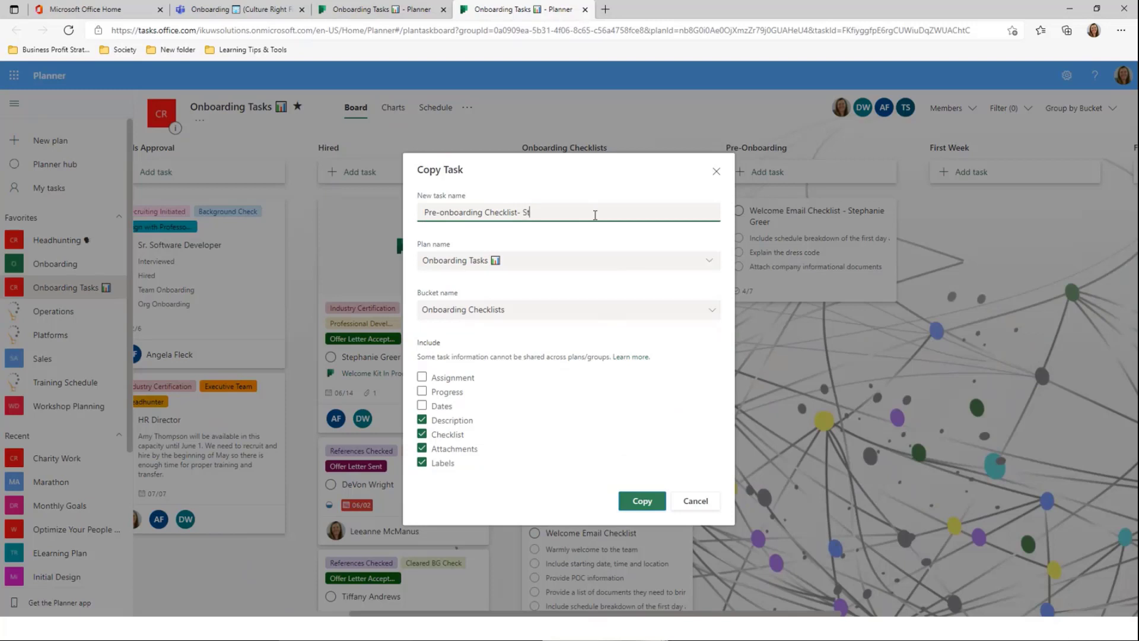
pyautogui.click(634, 504)
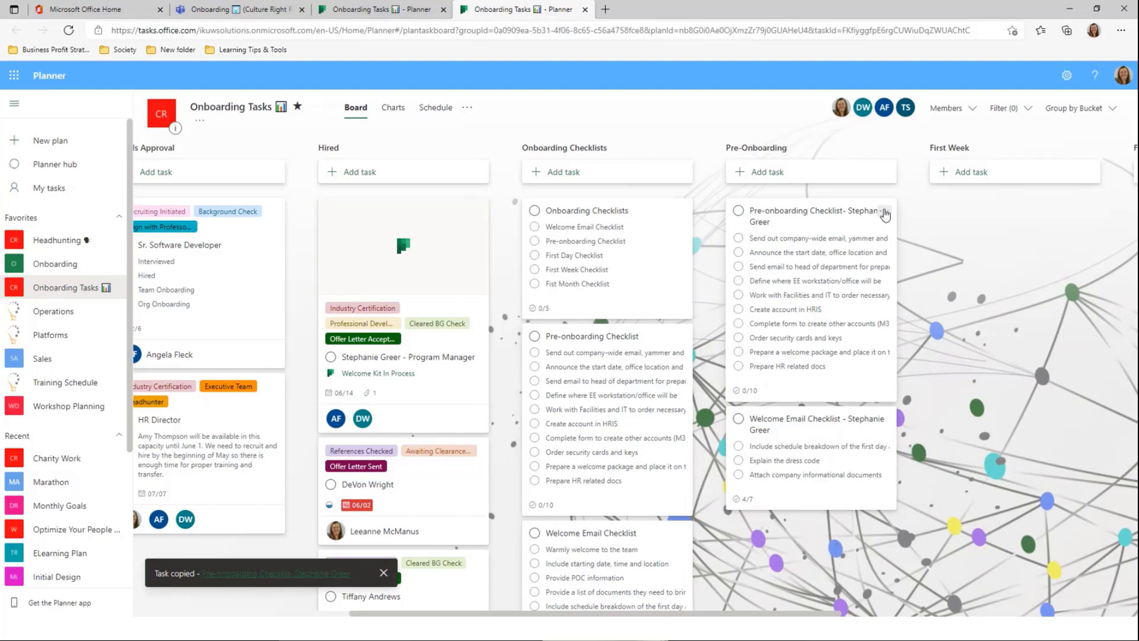
pyautogui.click(884, 211)
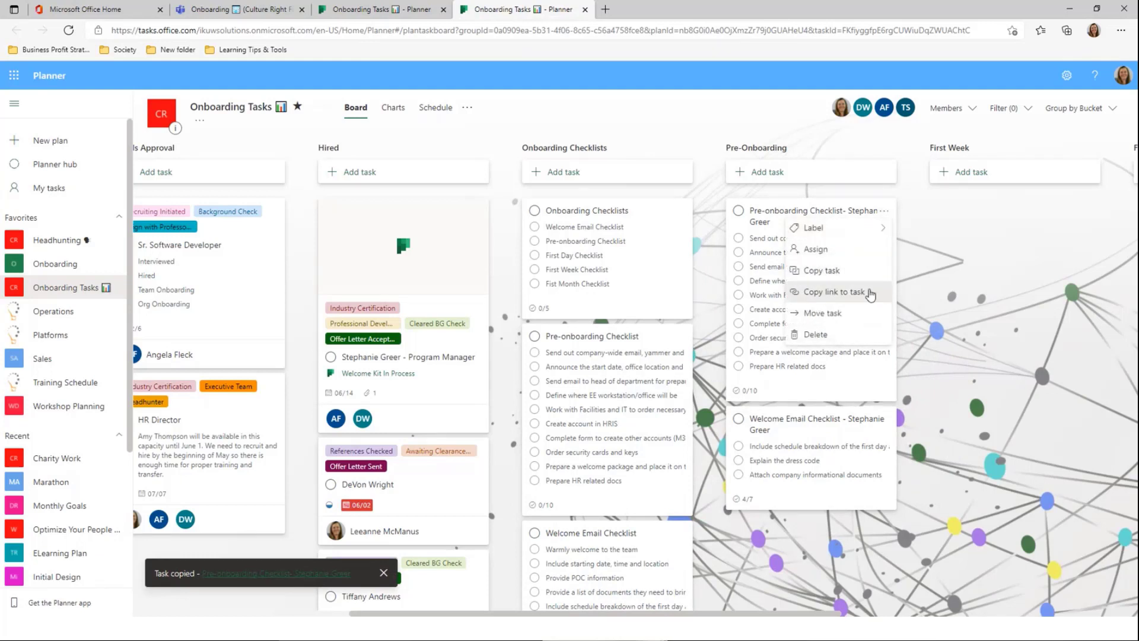
# Attach the copied checklist task's link to the Program Manager task as a link attachment
pyautogui.click(870, 293)
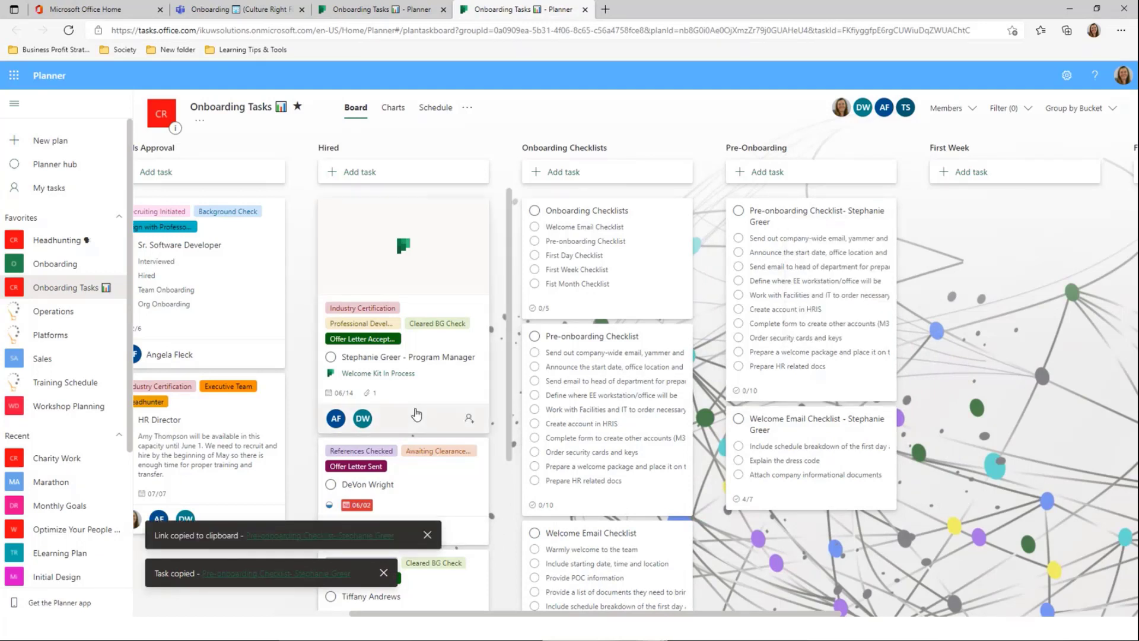
pyautogui.click(469, 251)
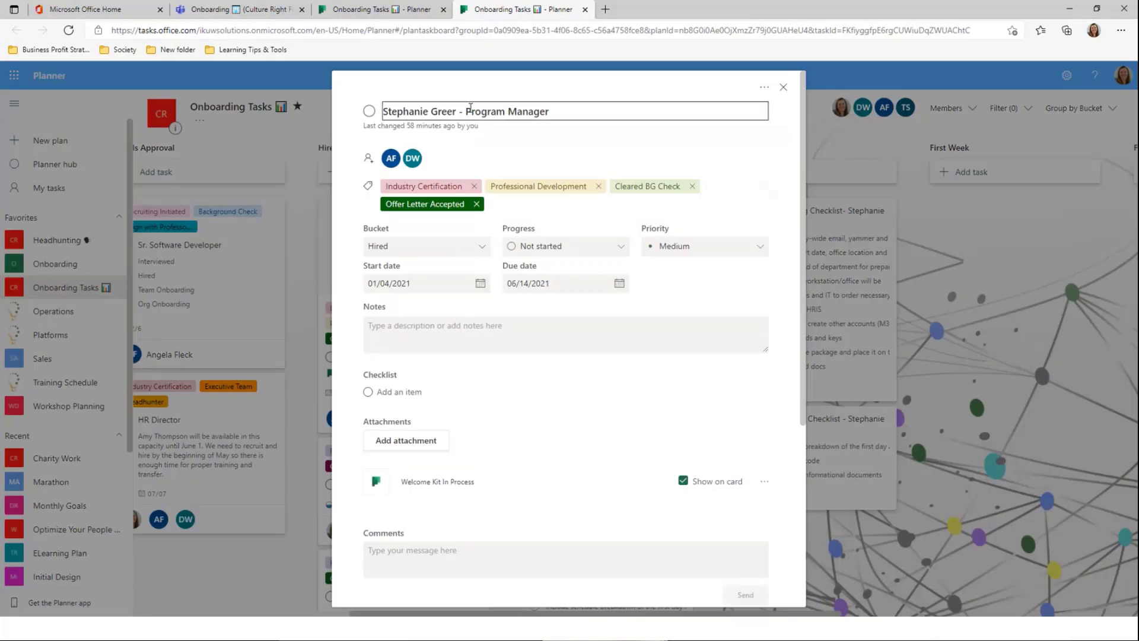
pyautogui.click(436, 440)
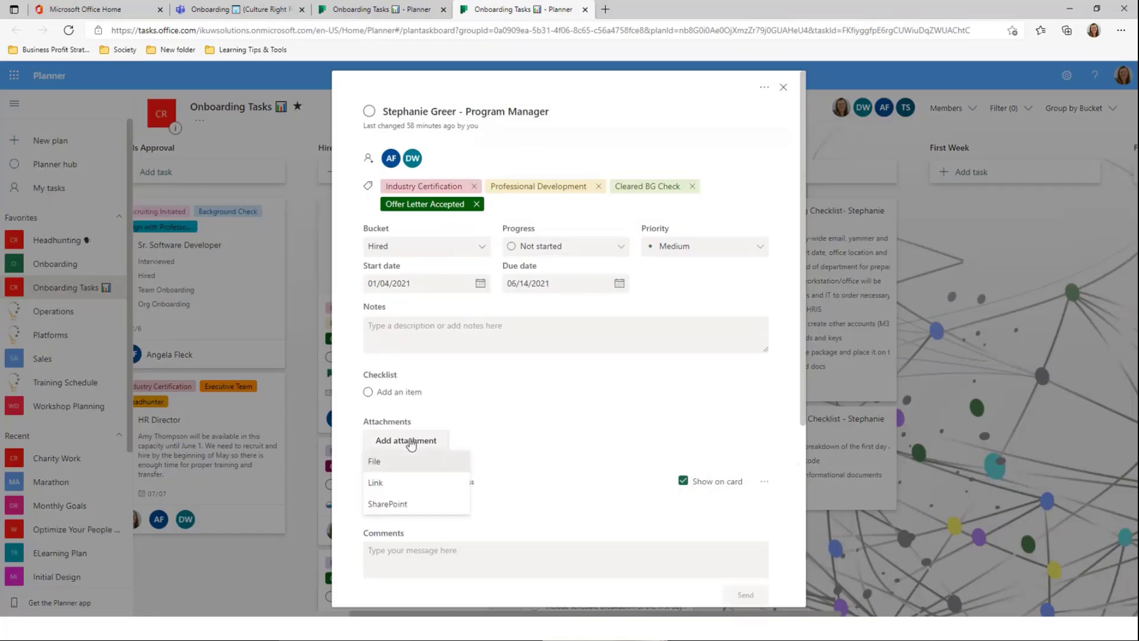
pyautogui.click(406, 485)
pyautogui.hotkey('ctrl', 'v')
pyautogui.click(700, 396)
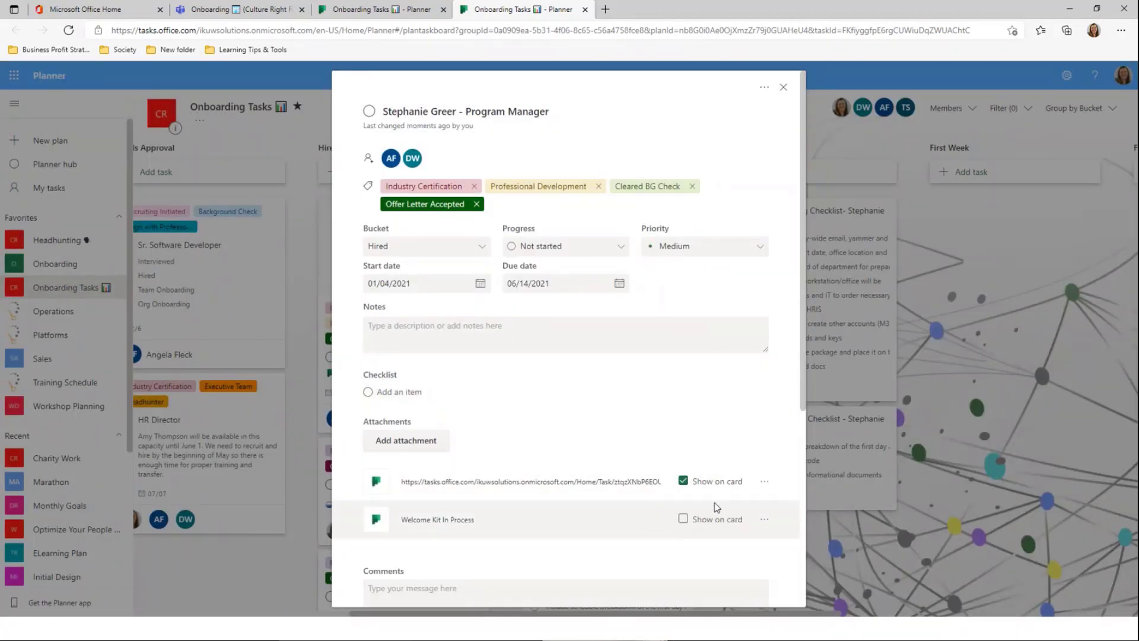
pyautogui.click(842, 301)
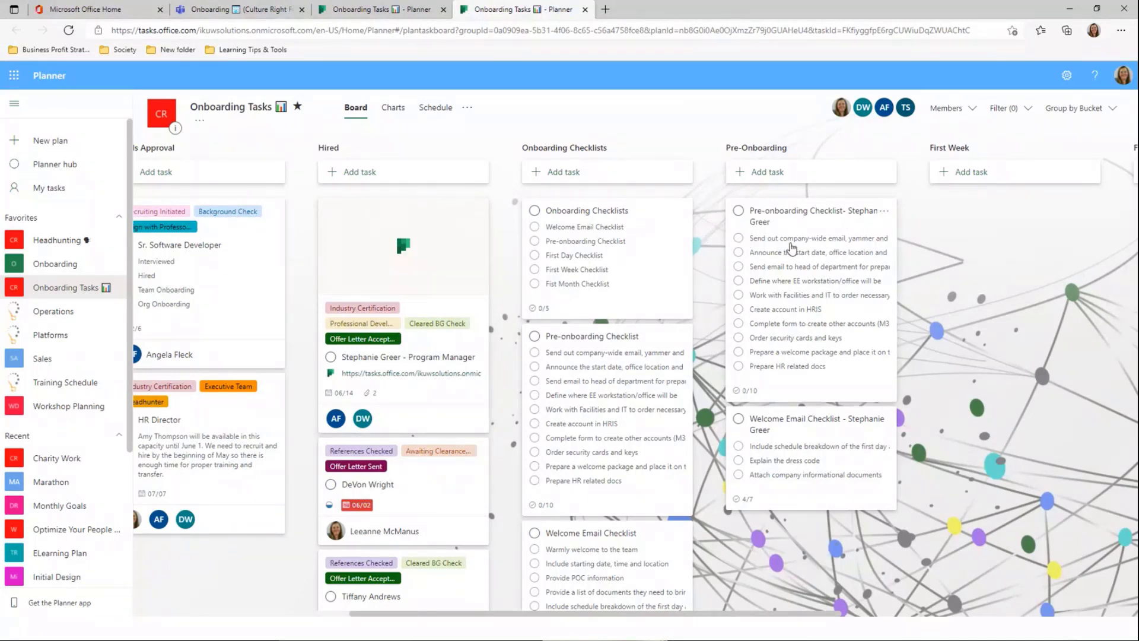
# Tick off the new checklist's items, from company-wide email through start date, head-of-department email and workstation location
pyautogui.click(738, 238)
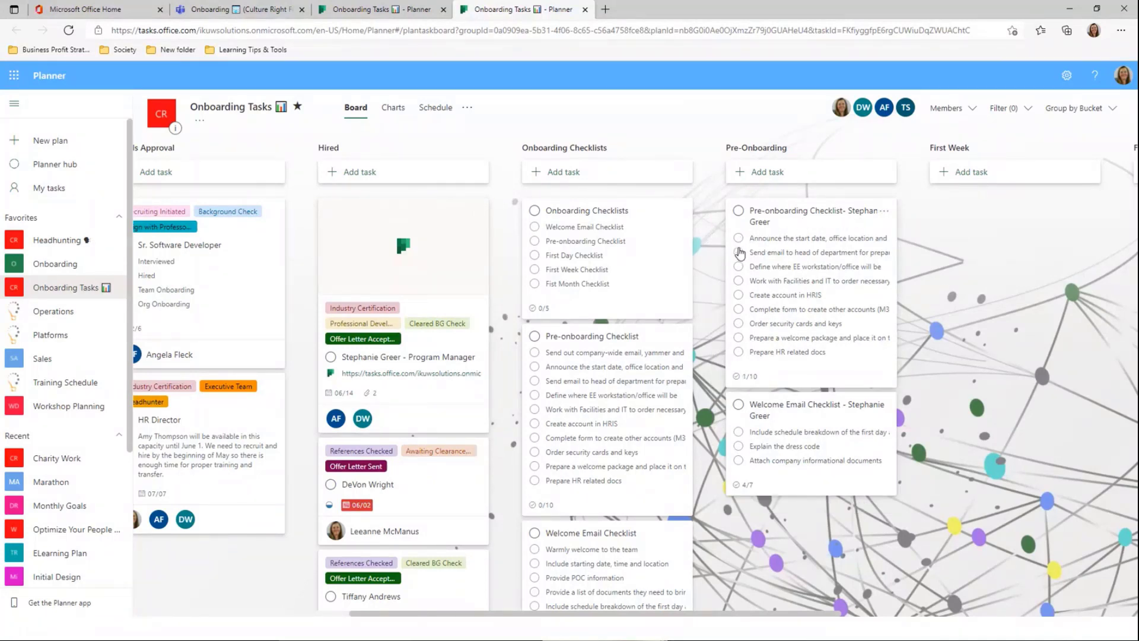
pyautogui.click(738, 238)
pyautogui.click(738, 238)
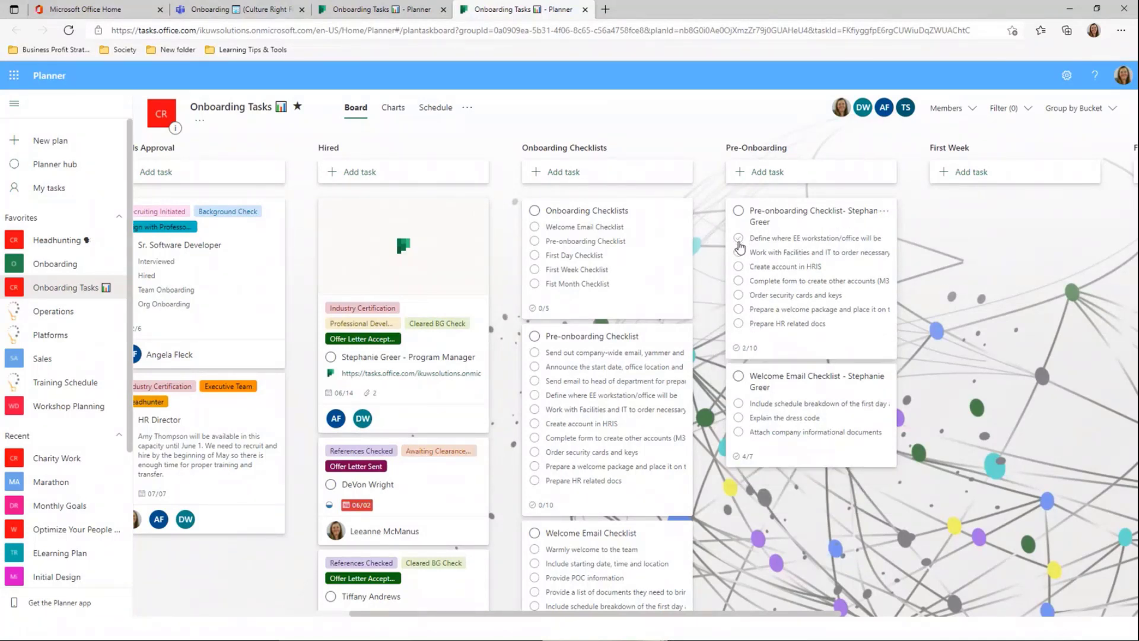
pyautogui.click(740, 248)
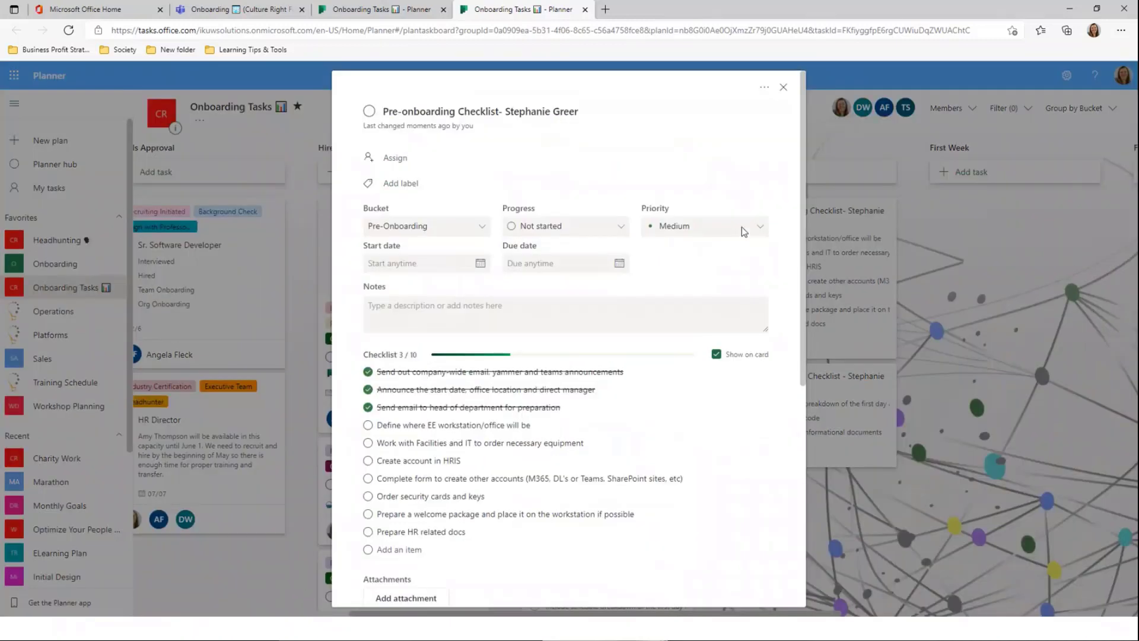
pyautogui.click(784, 89)
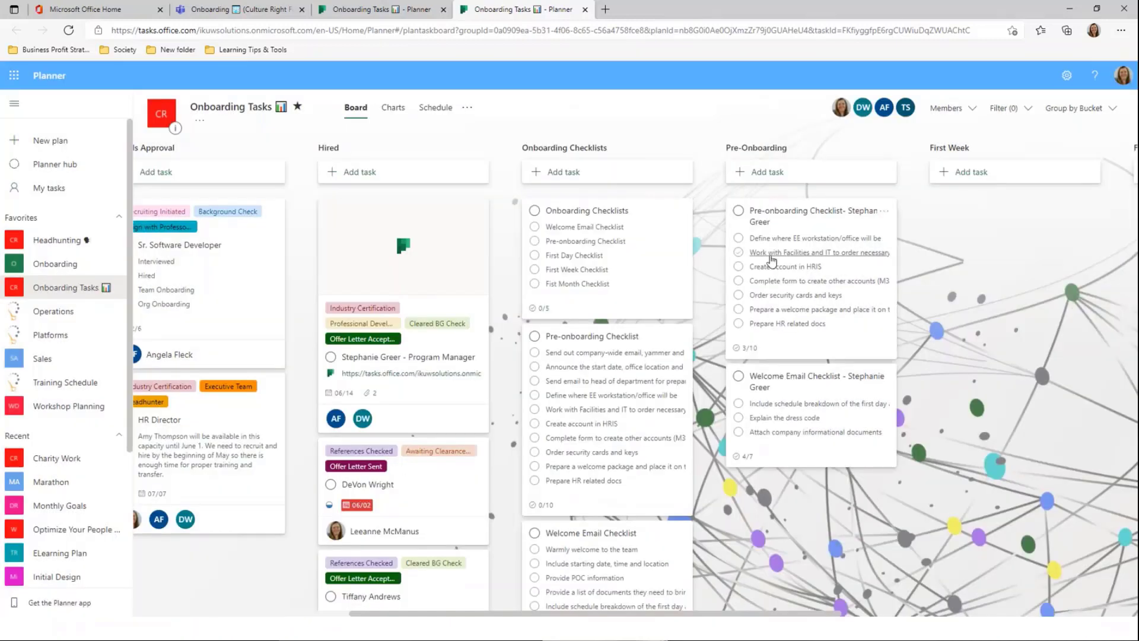
pyautogui.click(739, 239)
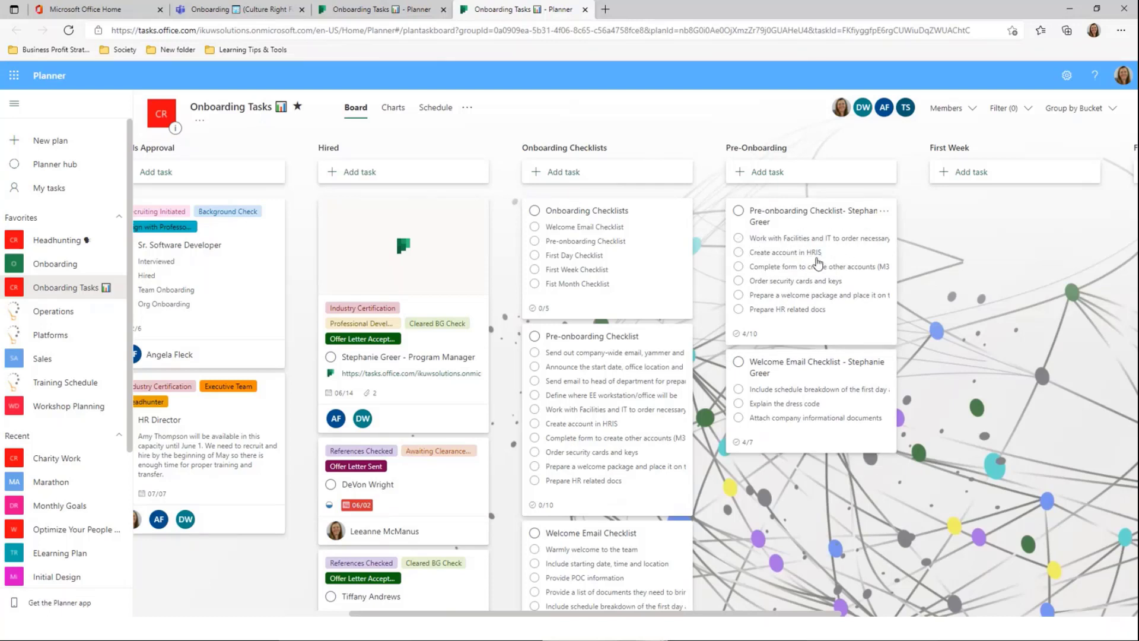
pyautogui.click(738, 295)
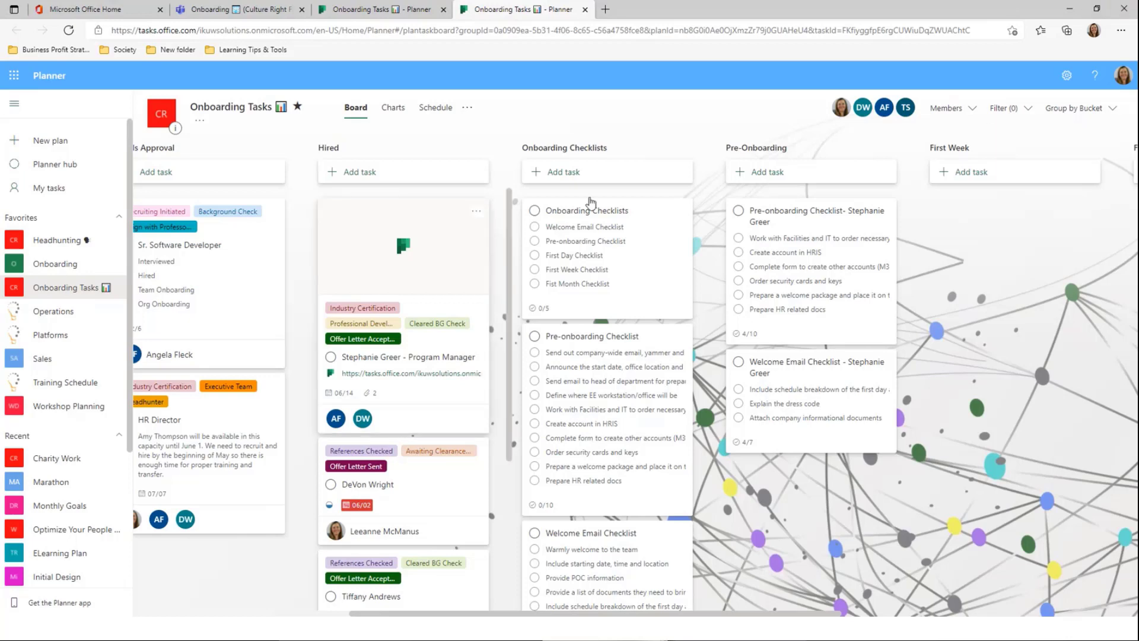
pyautogui.click(424, 111)
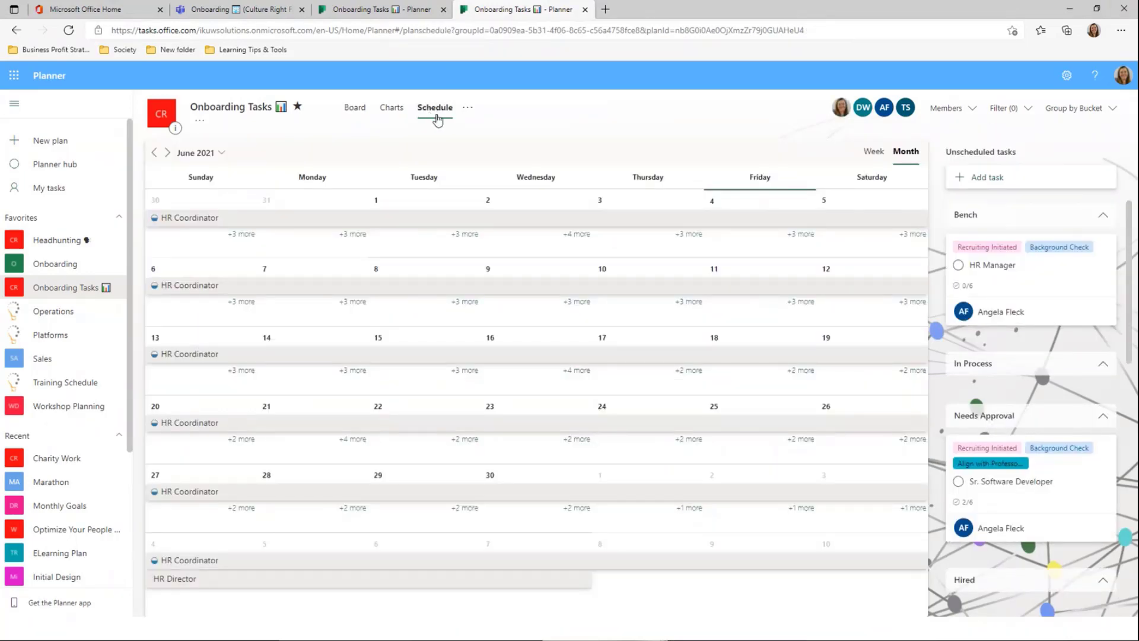
# Review the plan's options menu on the June 2021 Schedule view, then close it
pyautogui.click(465, 109)
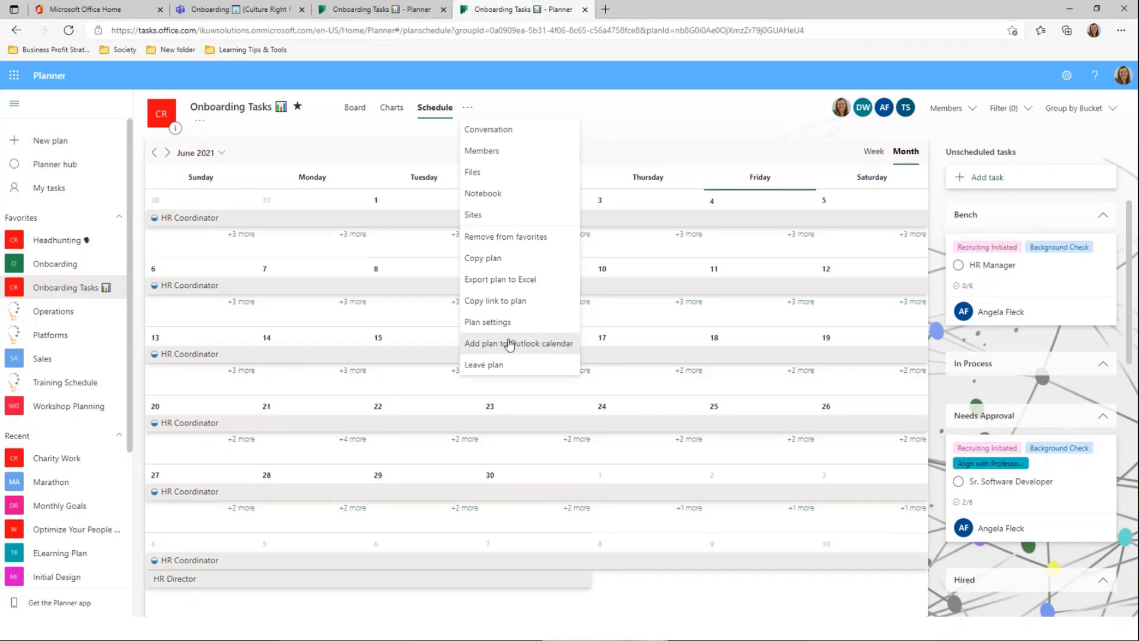
pyautogui.click(651, 122)
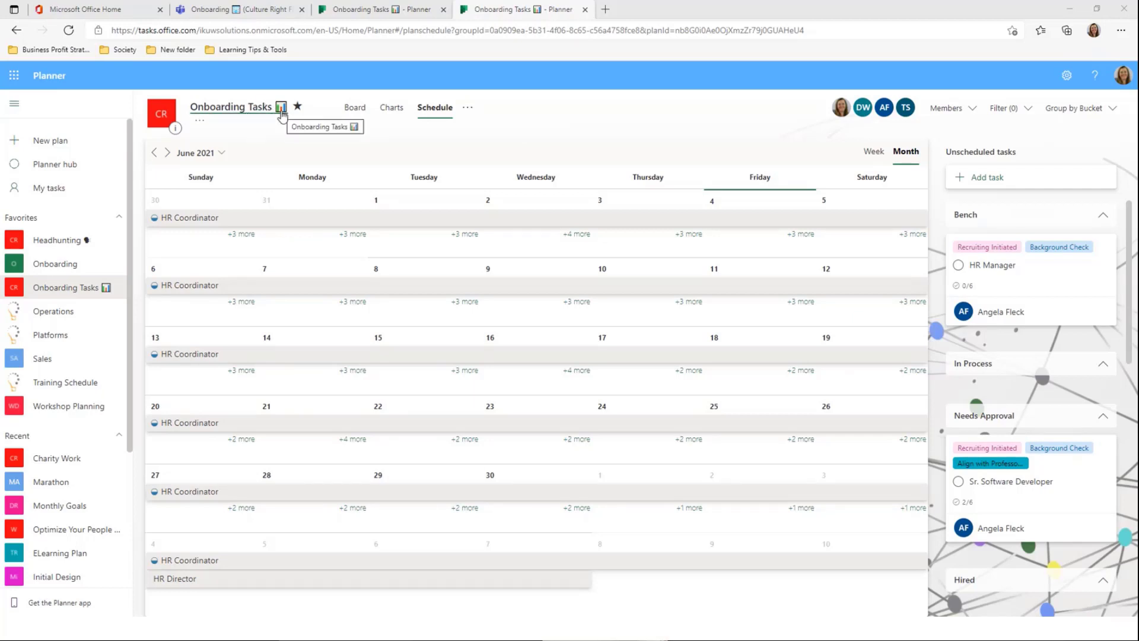
pyautogui.click(223, 17)
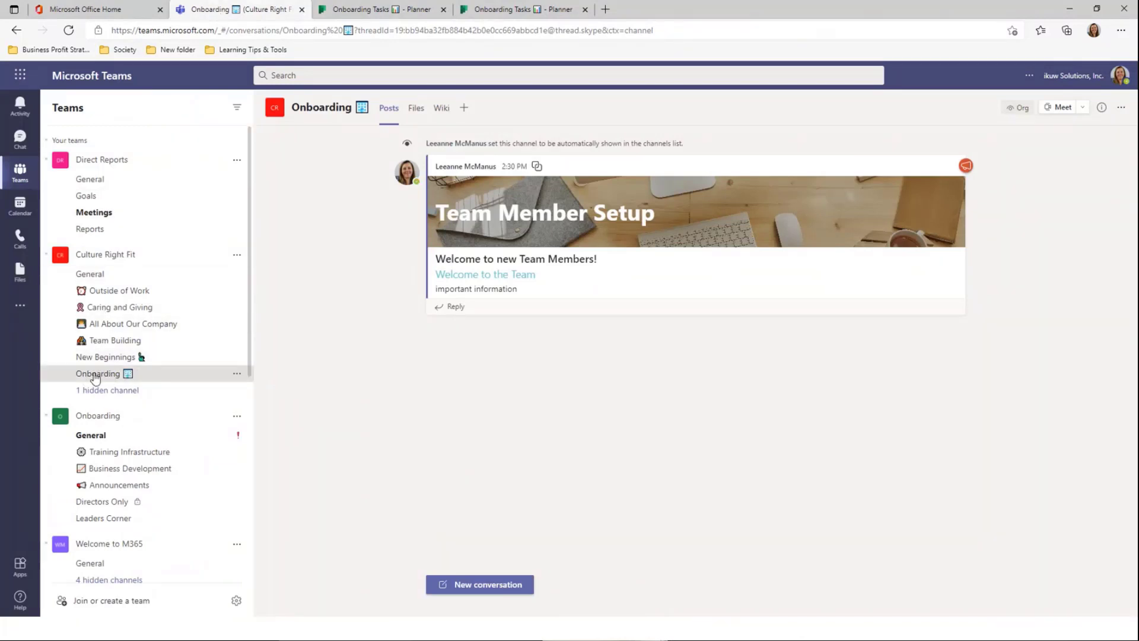
# Add a Tasks by Planner and To Do tab using the existing Onboarding Tasks plan
pyautogui.click(464, 109)
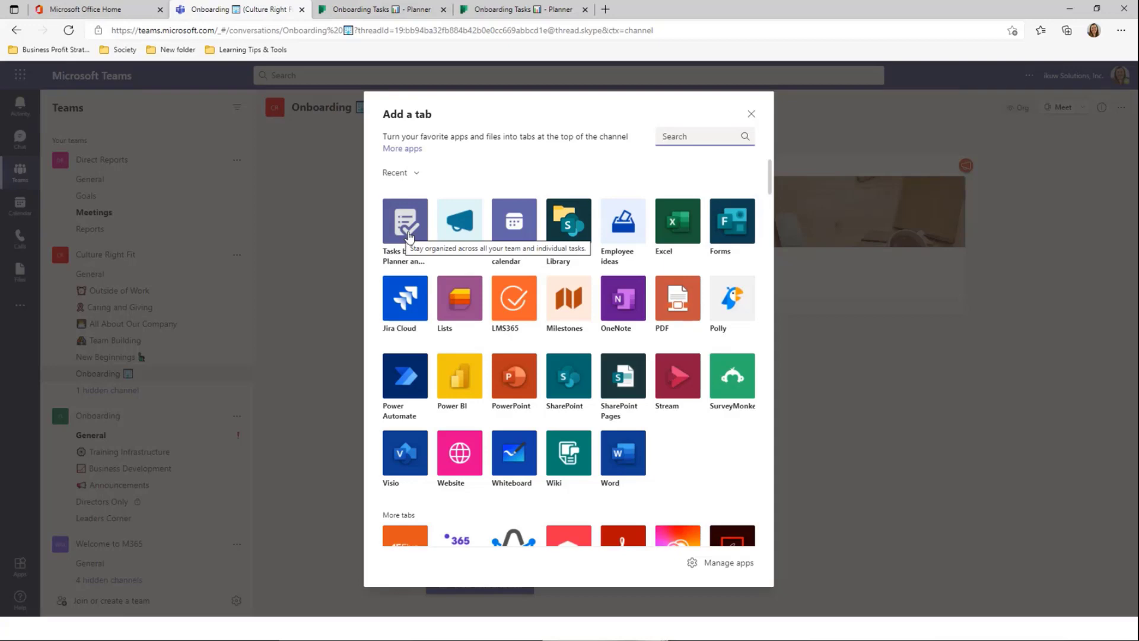
pyautogui.click(408, 236)
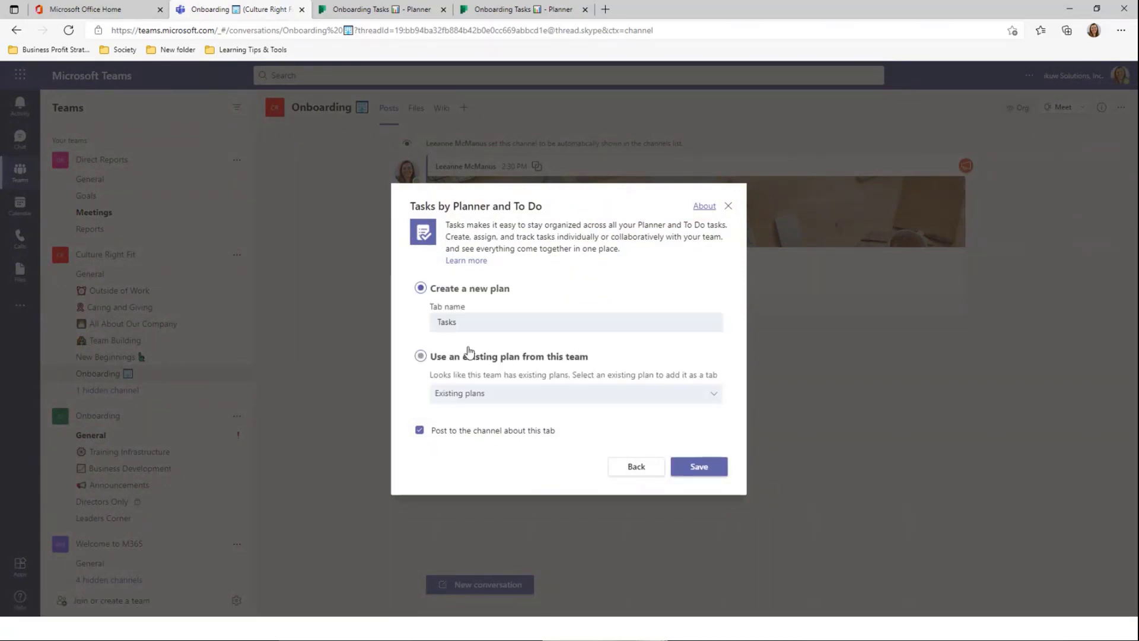
pyautogui.click(420, 356)
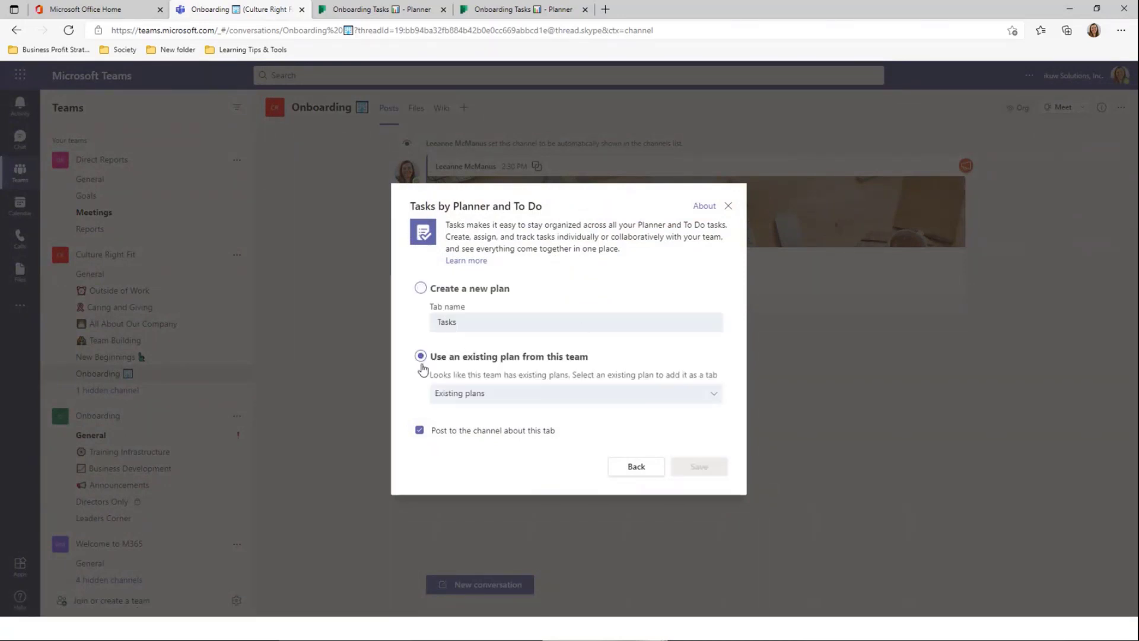
pyautogui.click(571, 404)
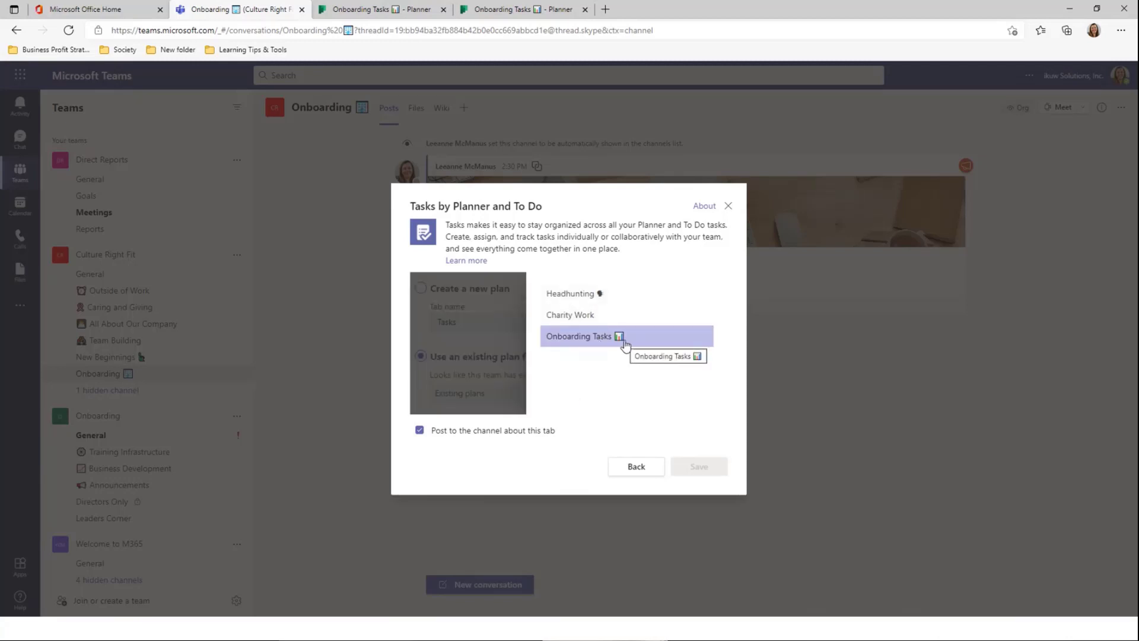
pyautogui.click(624, 343)
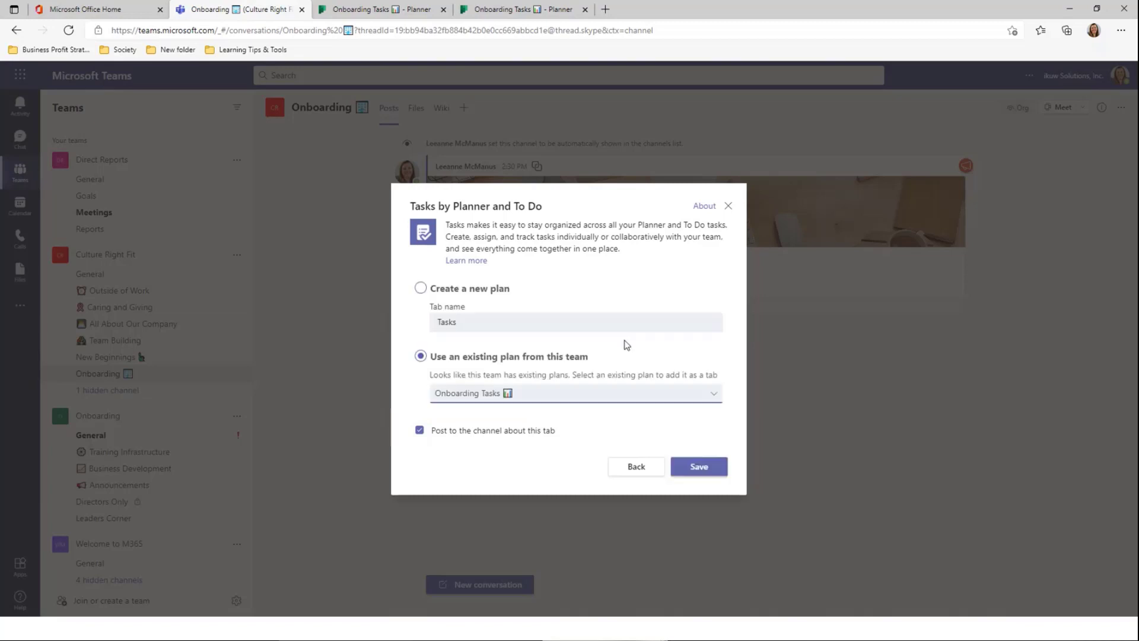
pyautogui.click(718, 473)
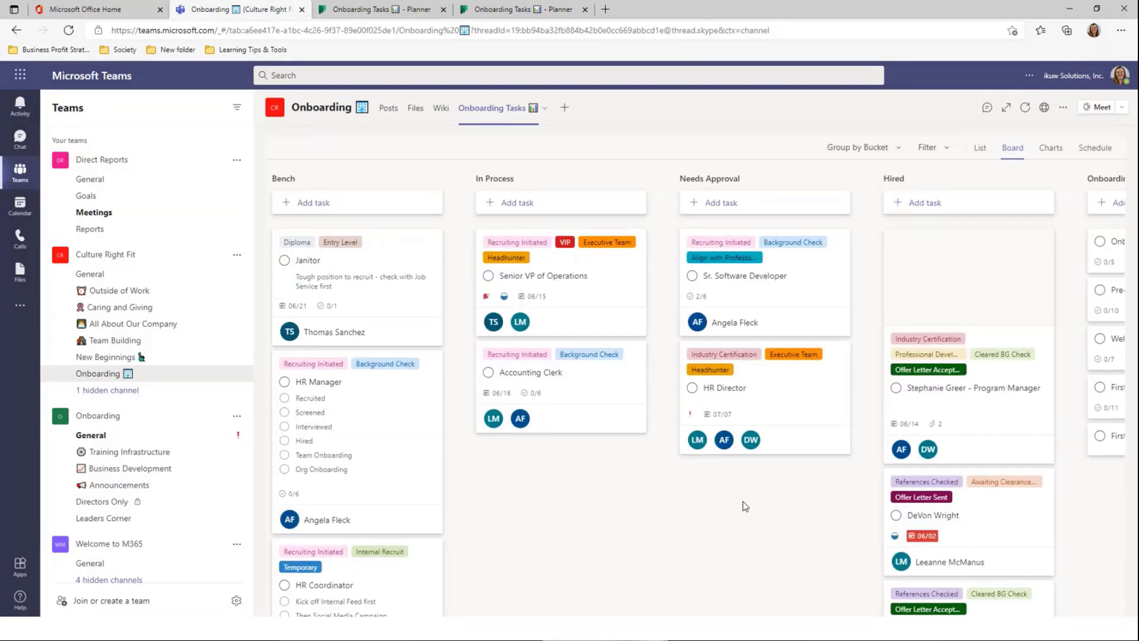
# Glance at the Group by and Filter options without changing them
pyautogui.click(878, 153)
pyautogui.click(878, 152)
pyautogui.click(929, 152)
pyautogui.click(931, 153)
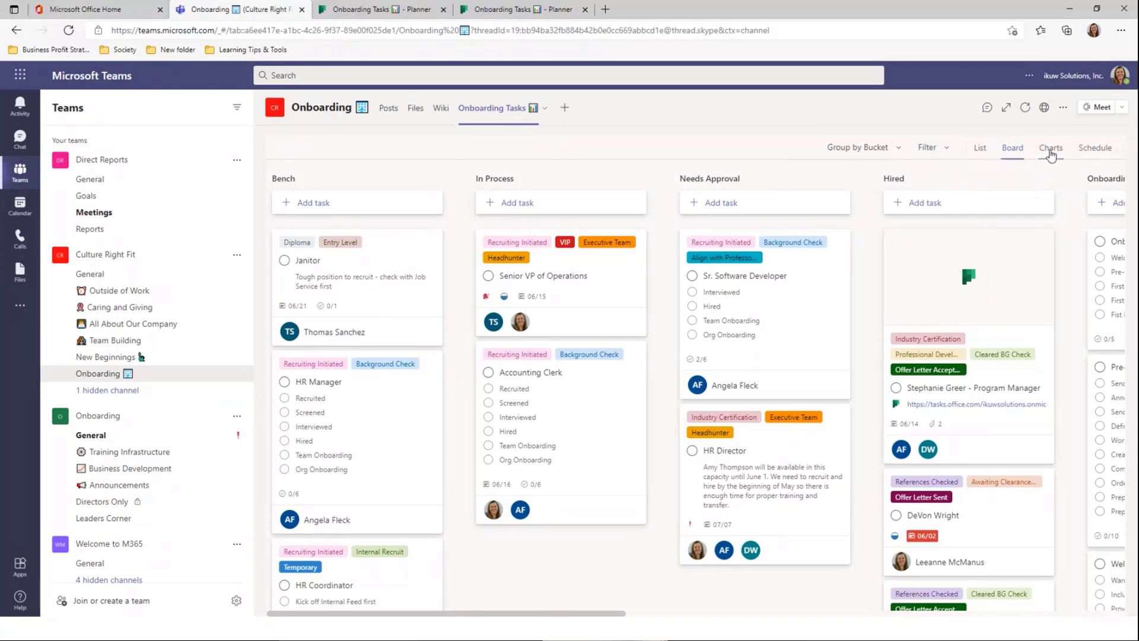
# Cycle through the Schedule, Charts and Board views, ending on the List view
pyautogui.click(1091, 148)
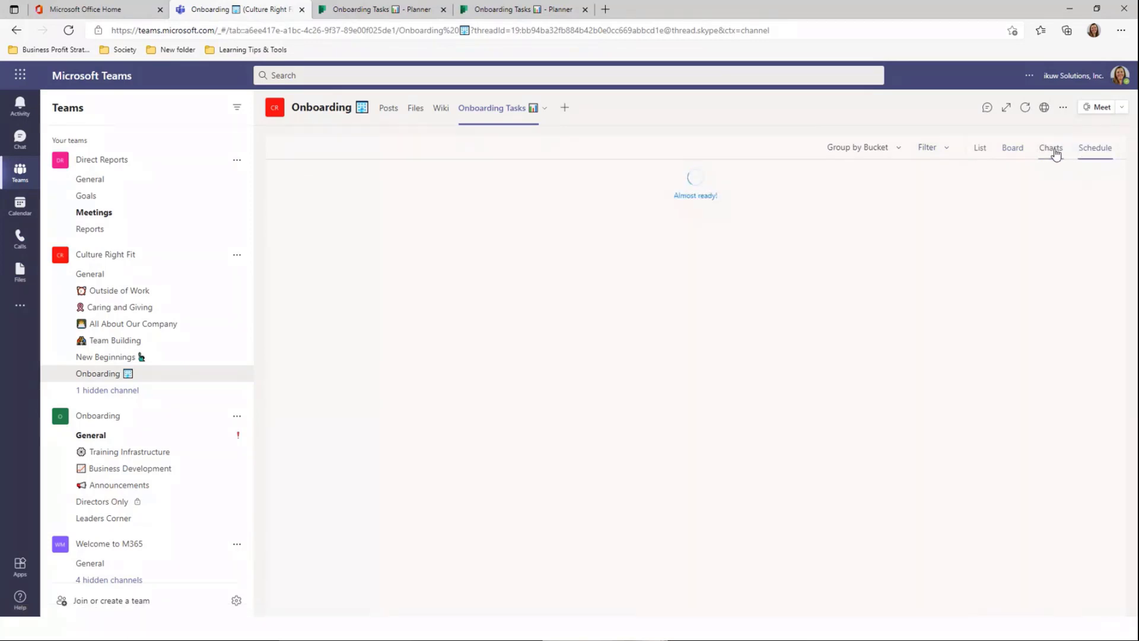
pyautogui.click(1054, 152)
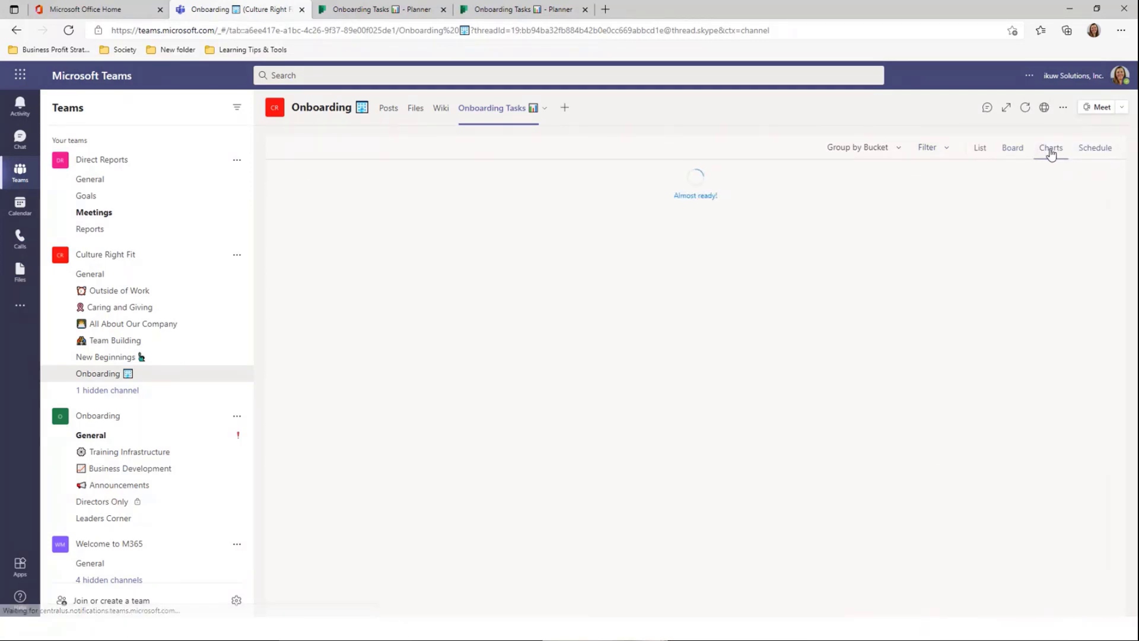
pyautogui.click(1008, 150)
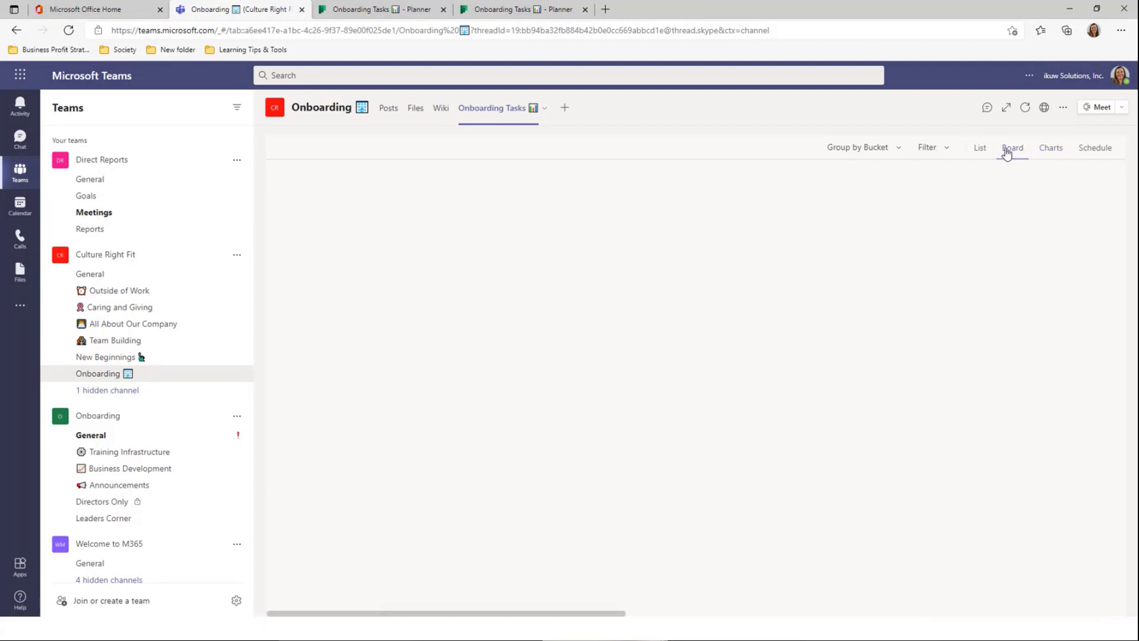
pyautogui.click(980, 154)
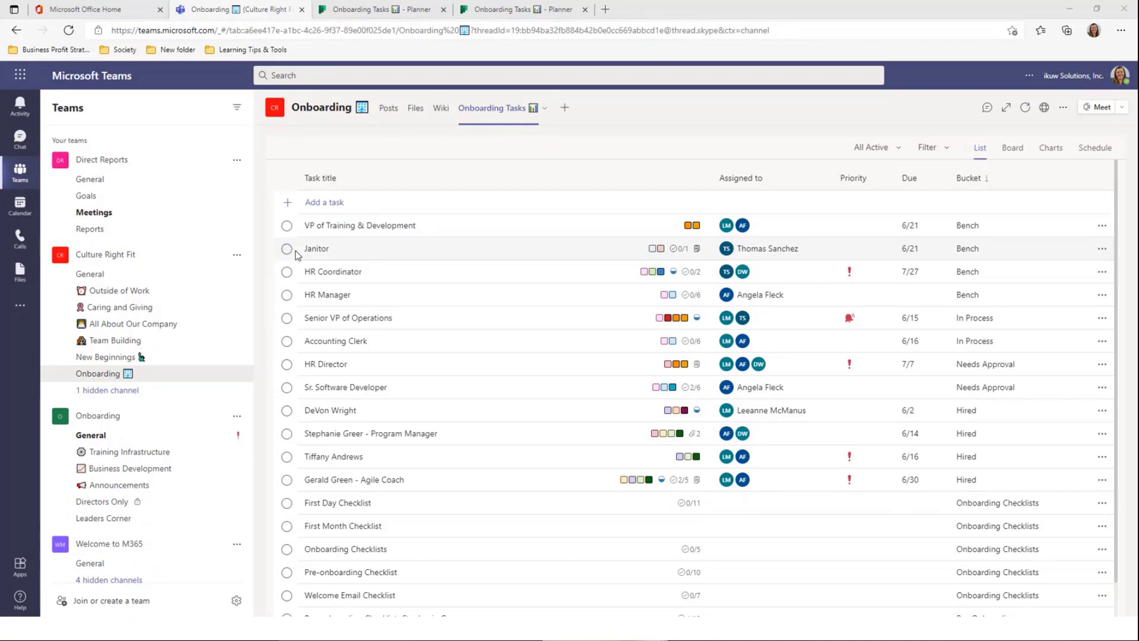
# Select the Janitor, VP of Training & Development and Accounting Clerk tasks and mark them Important
pyautogui.click(559, 248)
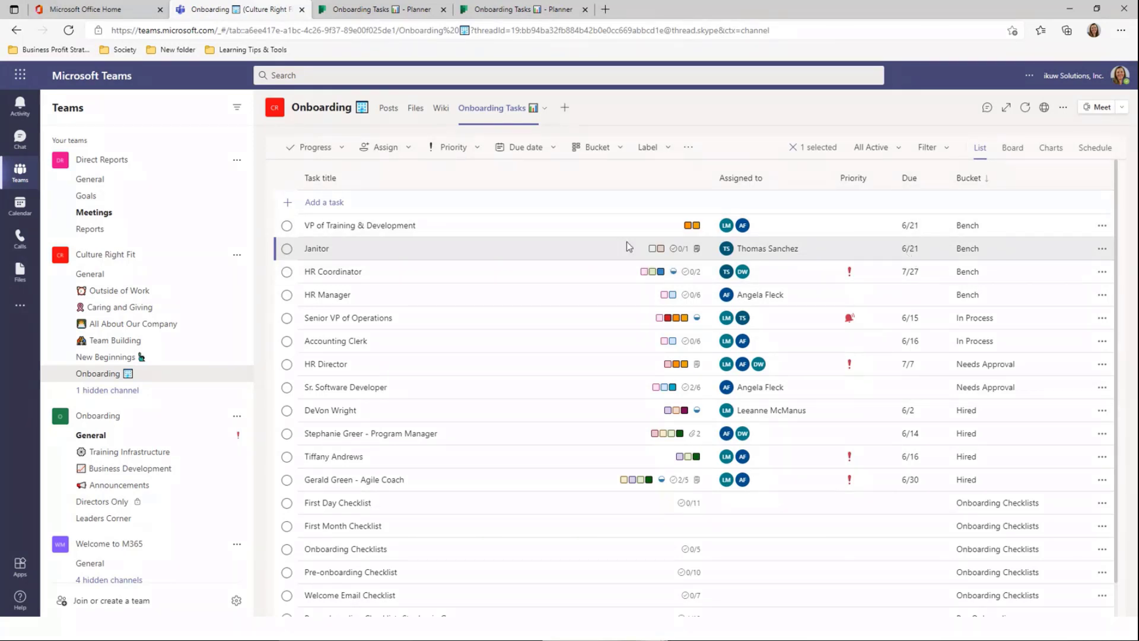
pyautogui.keyDown('ctrl'); pyautogui.click(616, 226); pyautogui.keyUp('ctrl')
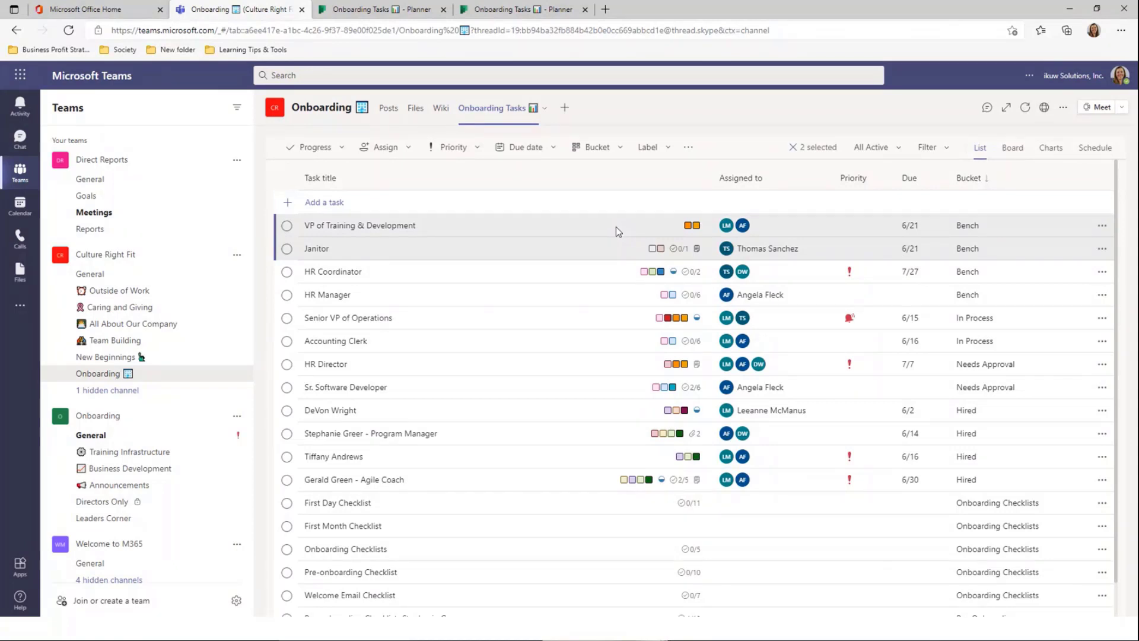
pyautogui.keyDown('ctrl'); pyautogui.click(610, 346); pyautogui.keyUp('ctrl')
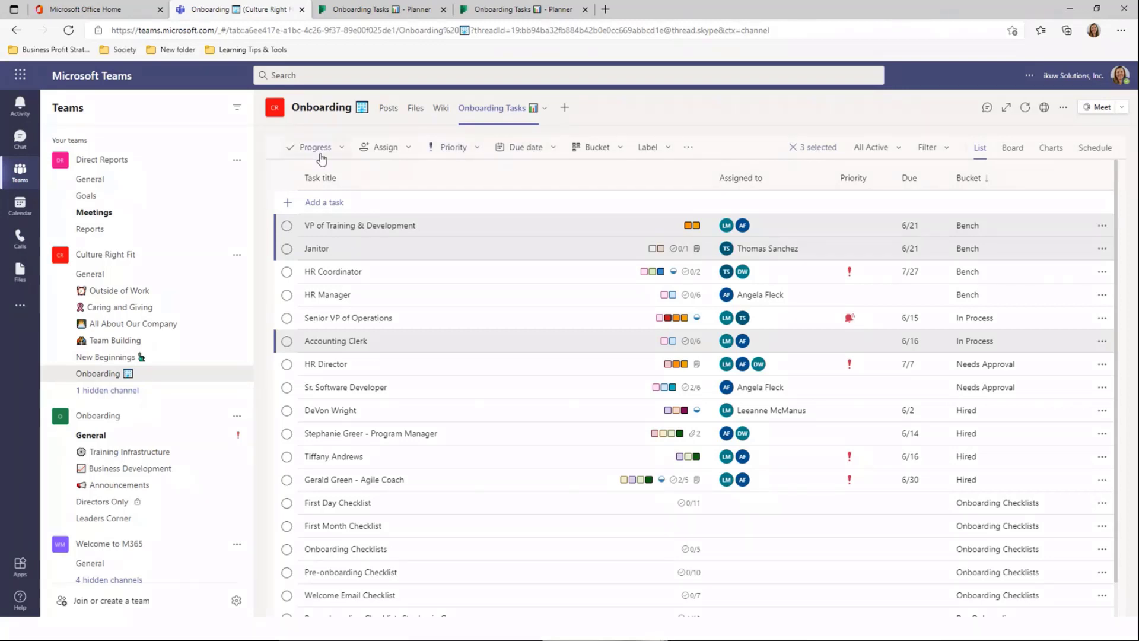
pyautogui.click(336, 152)
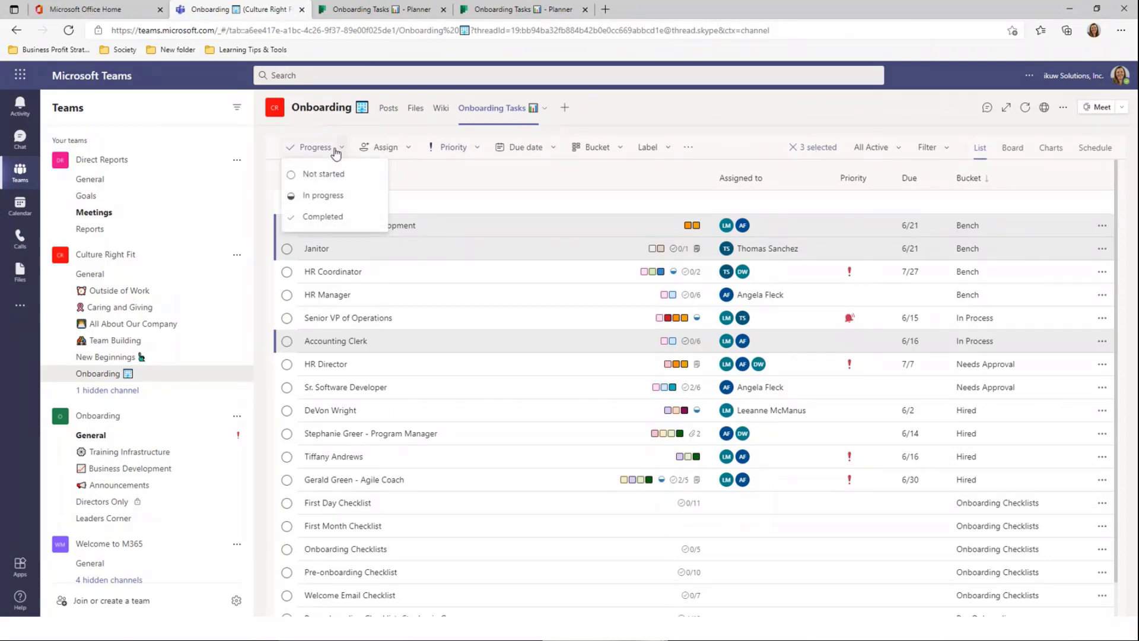
pyautogui.click(403, 155)
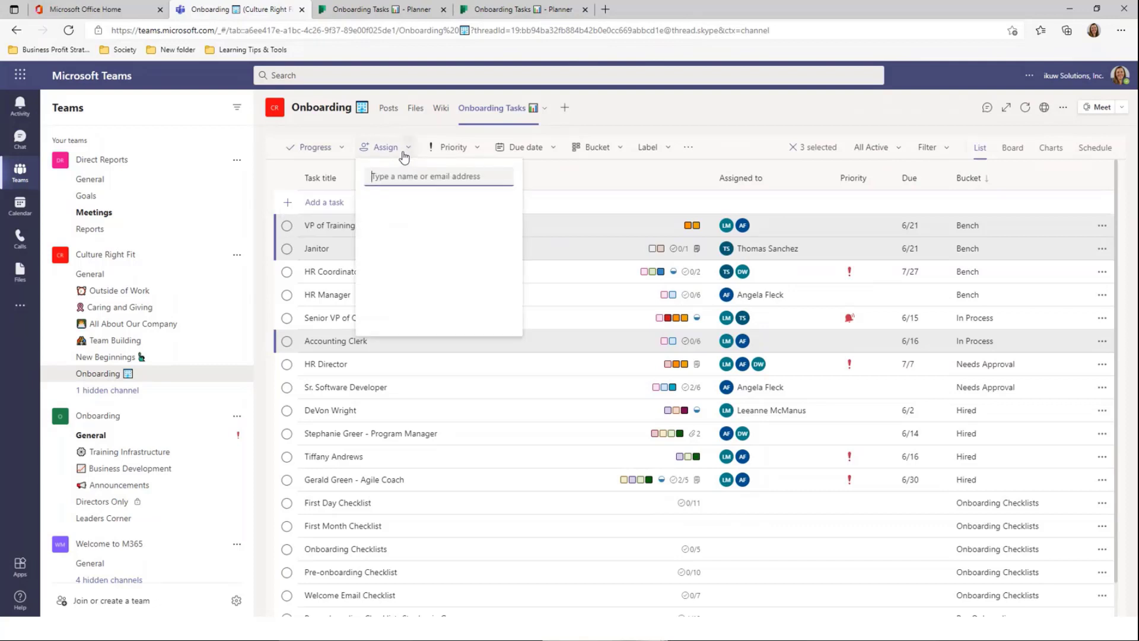
pyautogui.click(472, 155)
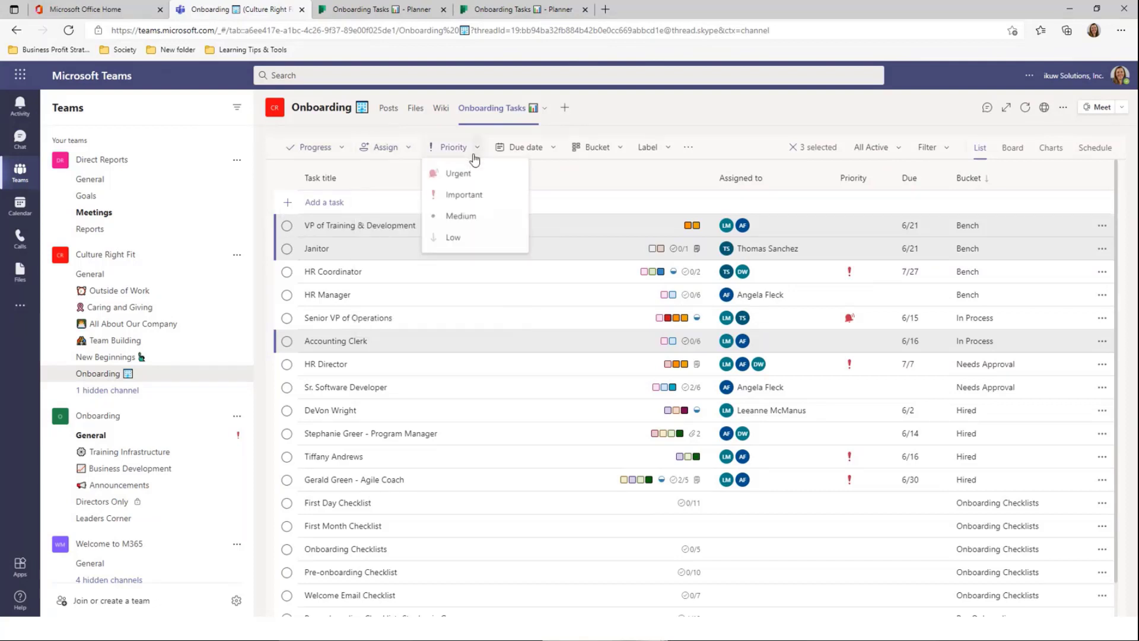
pyautogui.click(465, 195)
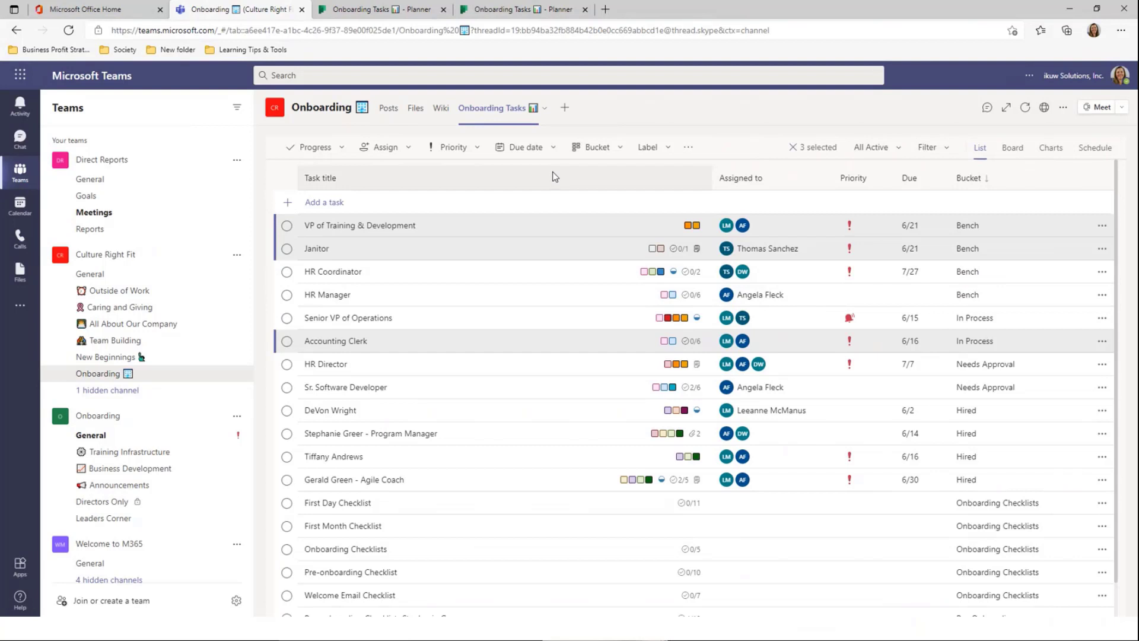
# Give the three selected tasks a due date of June 30 (6/30)
pyautogui.click(553, 148)
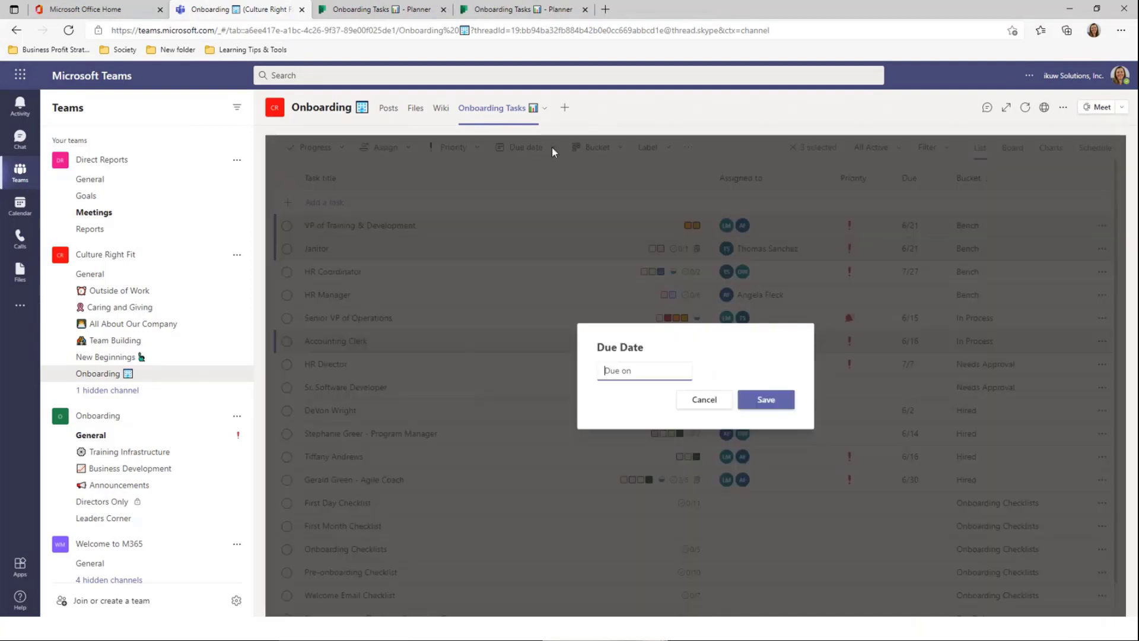
pyautogui.click(635, 374)
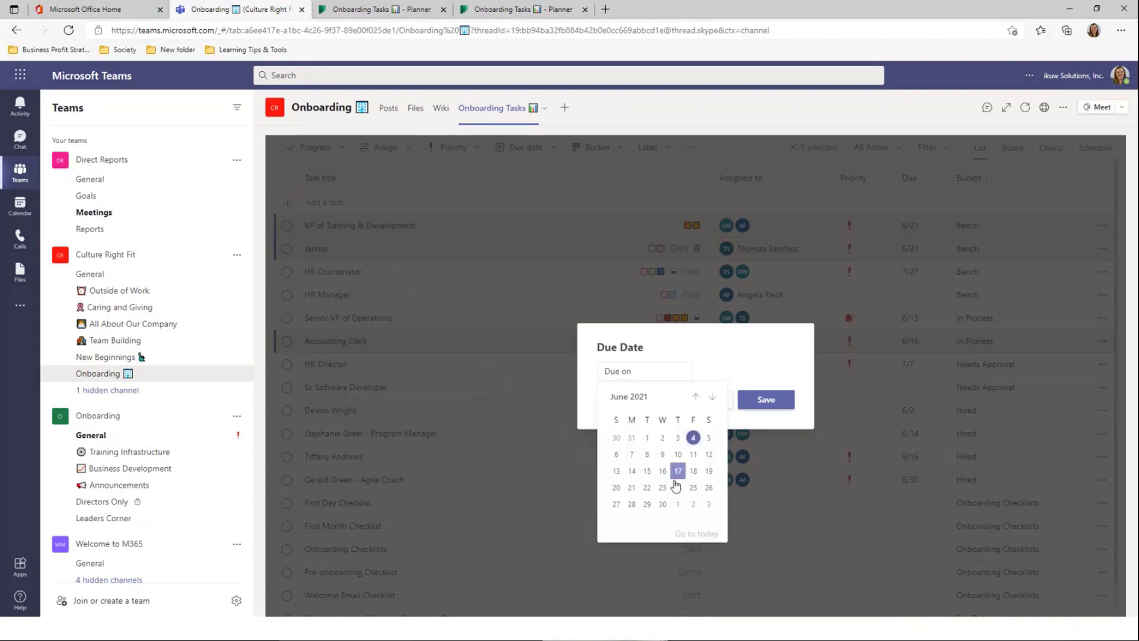
pyautogui.click(663, 505)
pyautogui.click(783, 406)
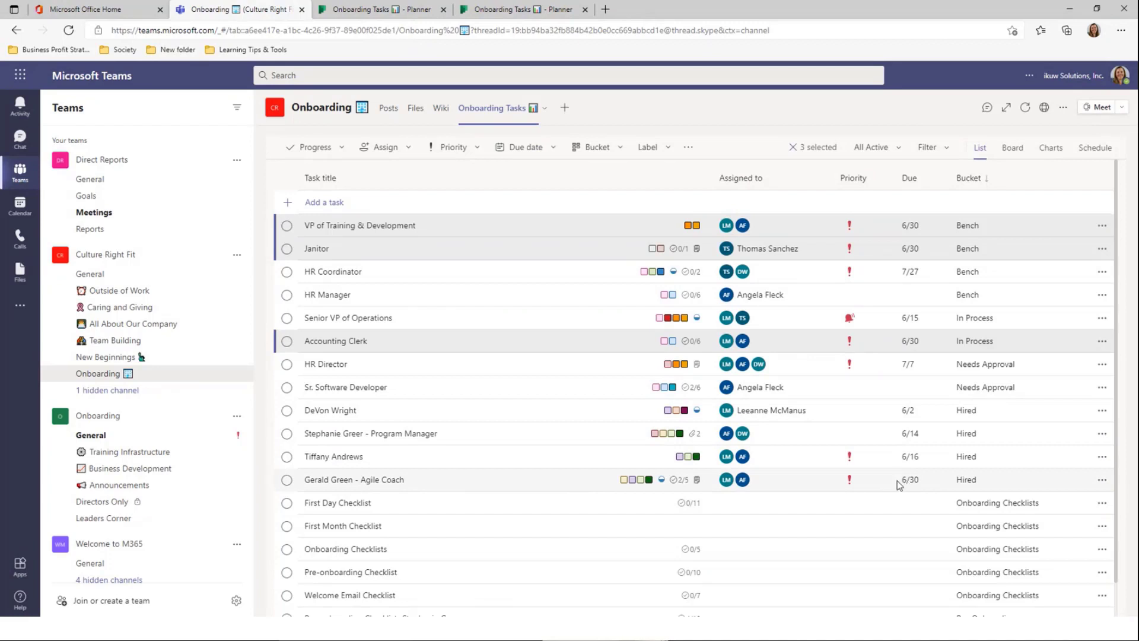
# Review the bucket, label and more-actions bulk options without changing anything
pyautogui.click(623, 149)
pyautogui.click(623, 150)
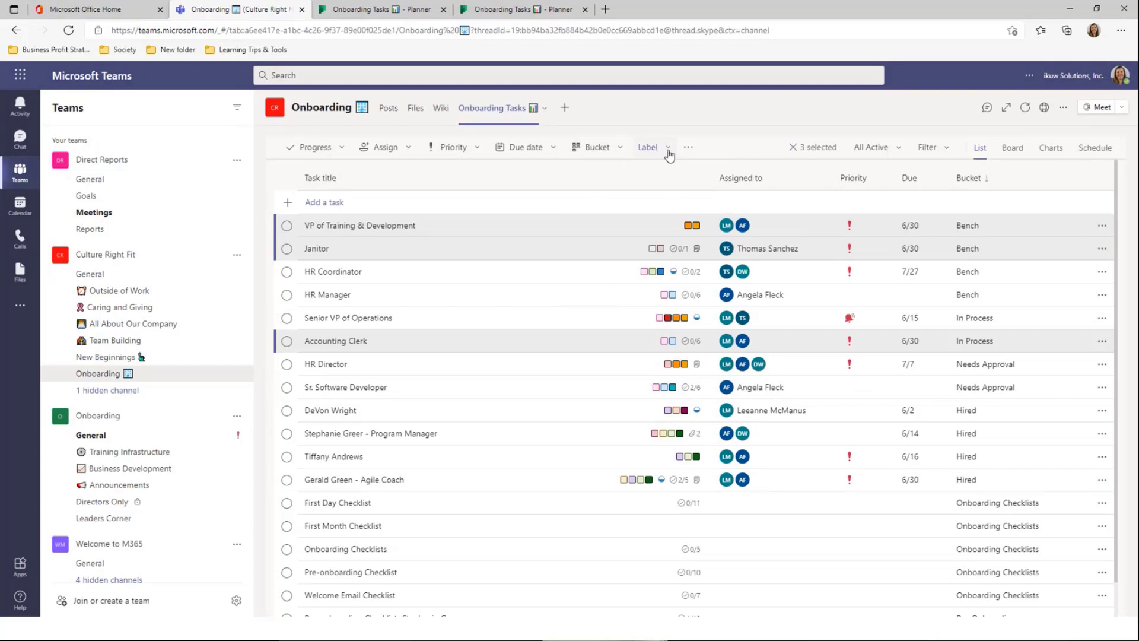
pyautogui.click(669, 149)
pyautogui.click(669, 150)
pyautogui.click(688, 148)
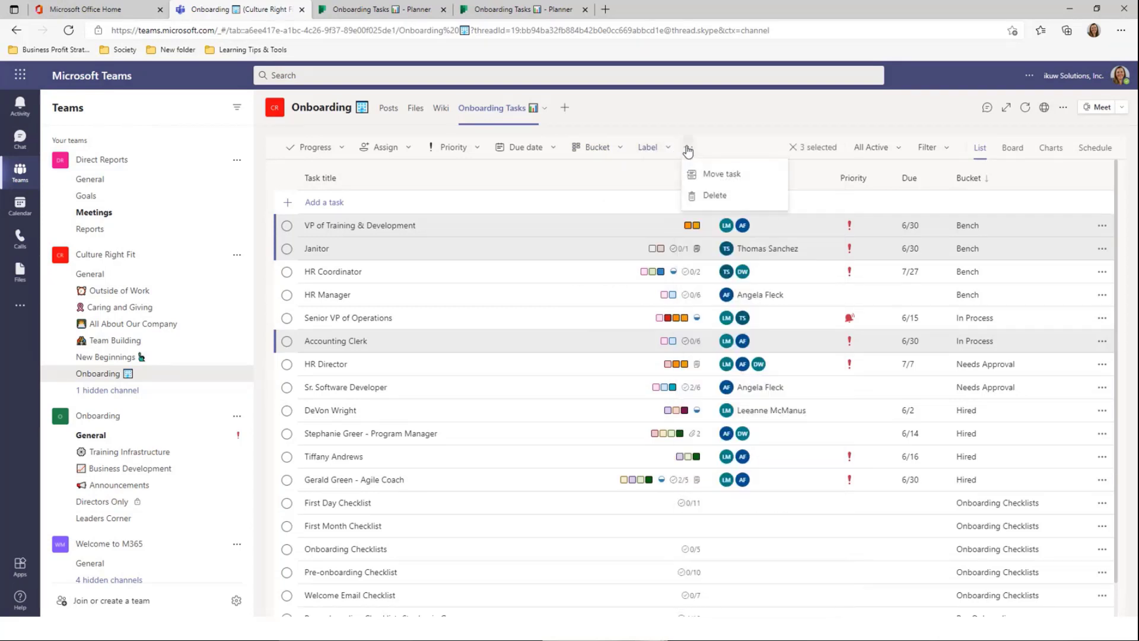
pyautogui.click(718, 141)
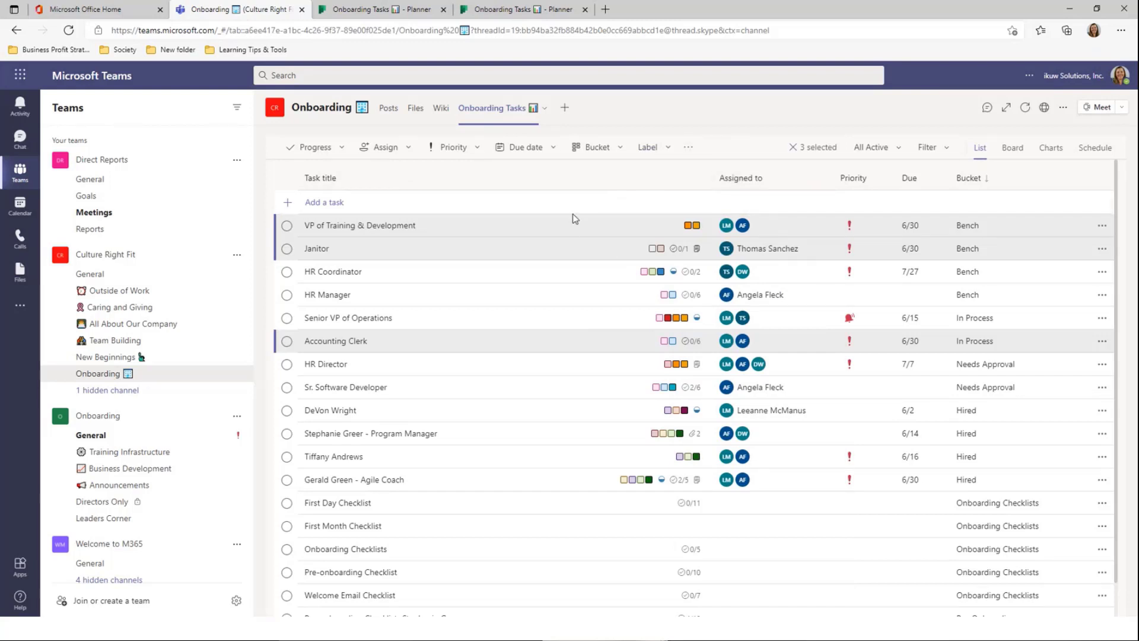
# Add the VIP label to the Hired task due 6/16
pyautogui.click(513, 457)
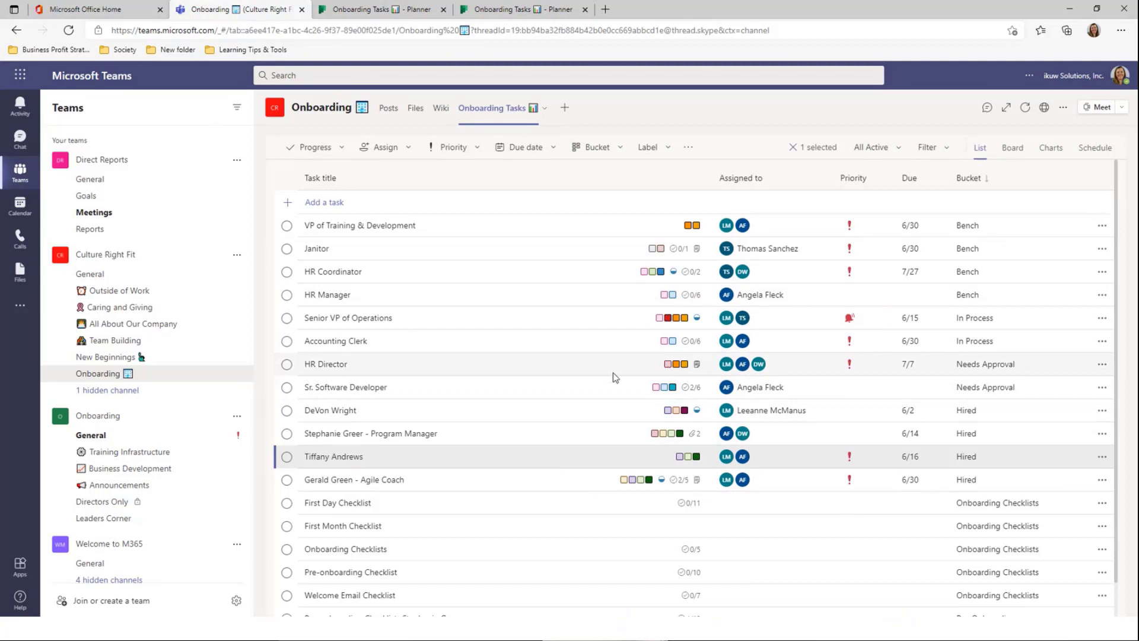
pyautogui.click(658, 156)
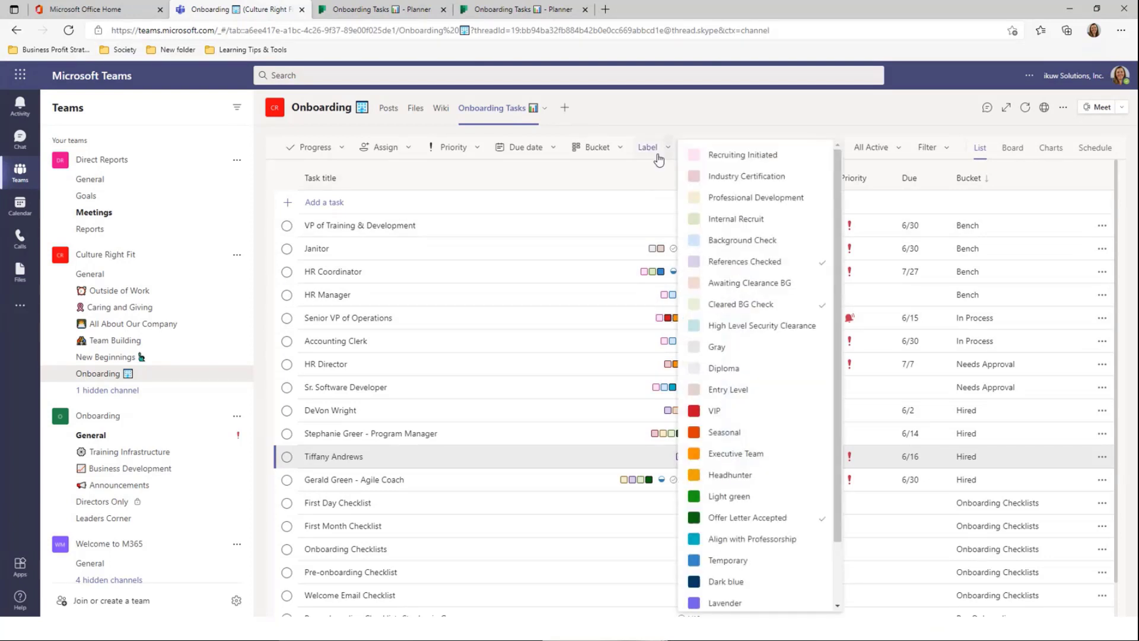
pyautogui.click(717, 411)
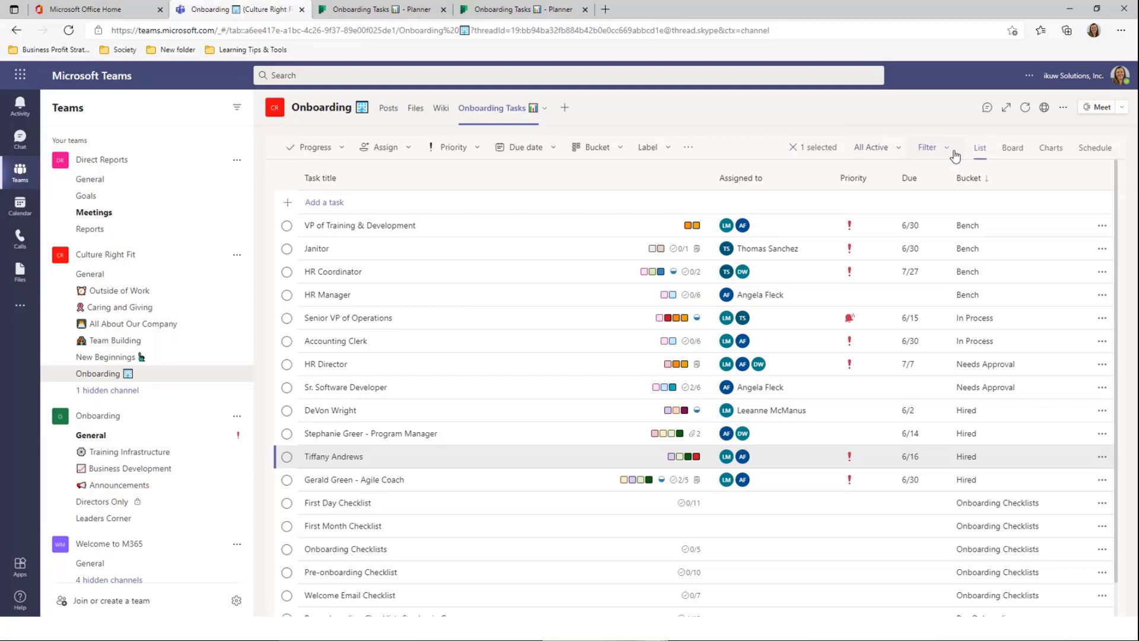
# Clear the task selection and flip from Board back to the List view
pyautogui.click(792, 147)
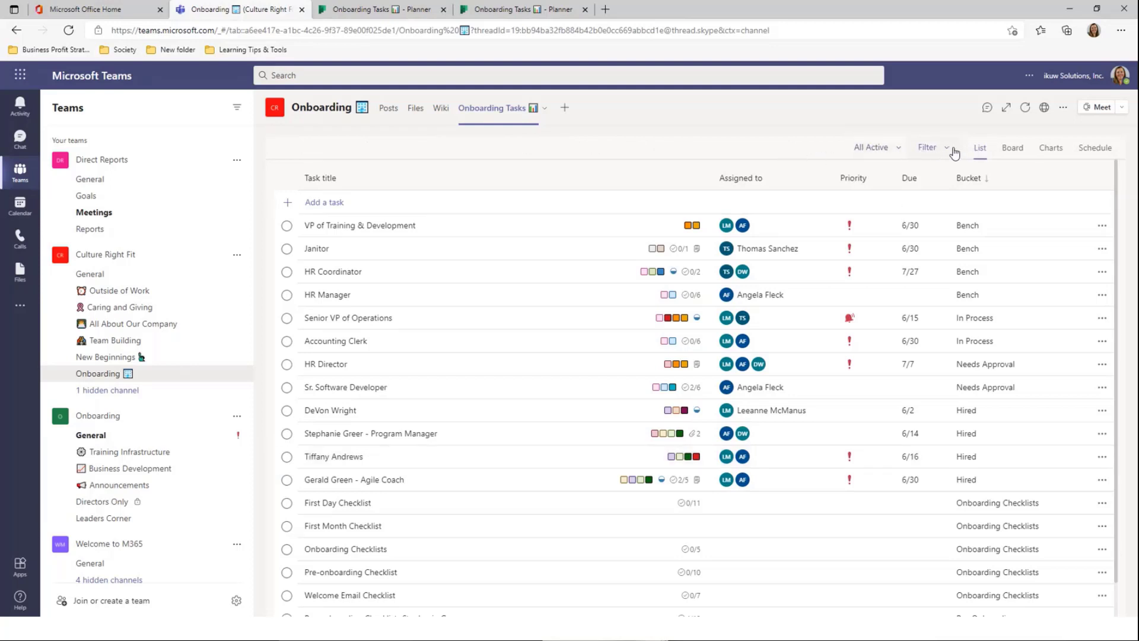
pyautogui.click(1010, 147)
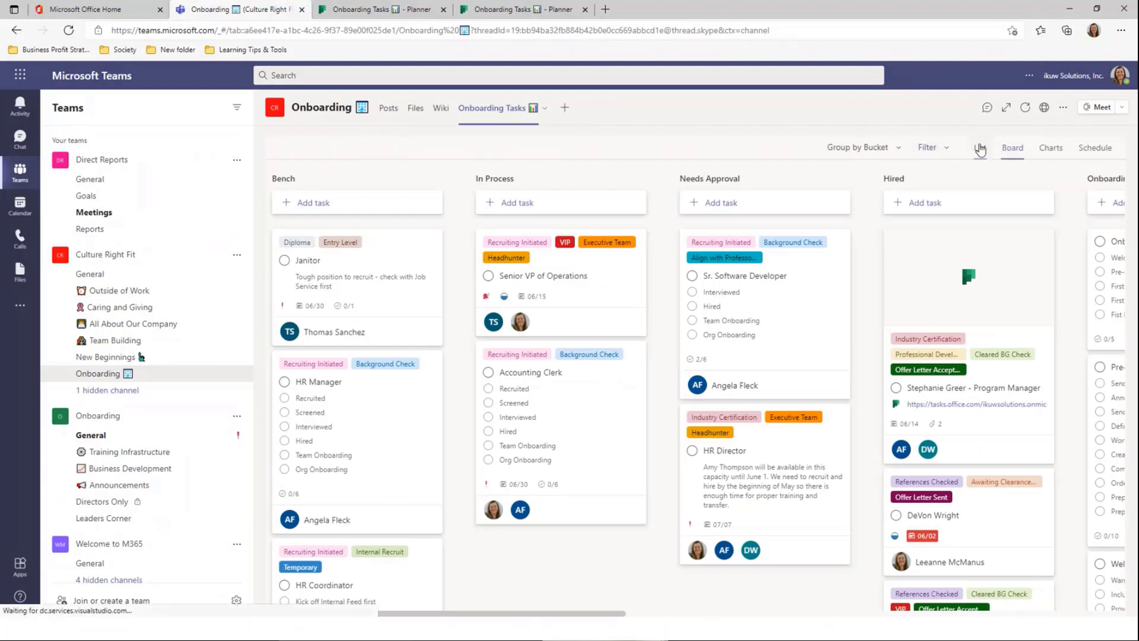
pyautogui.click(980, 148)
# Filter the list to show only VIP-labelled tasks, then bring up the More added apps flyout
pyautogui.click(945, 150)
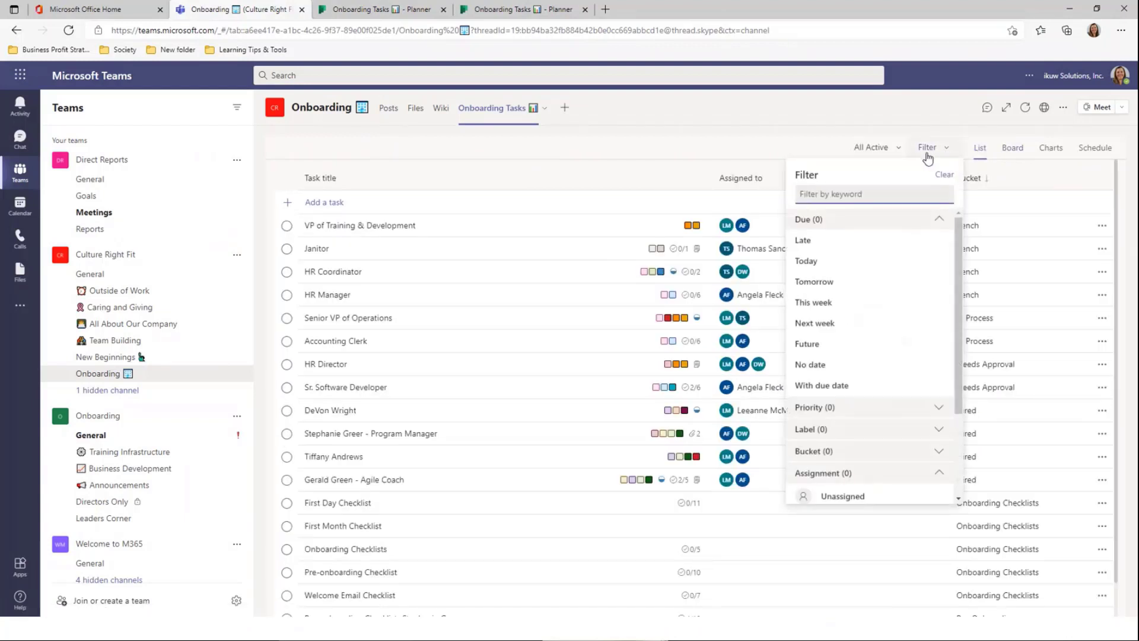
pyautogui.click(853, 431)
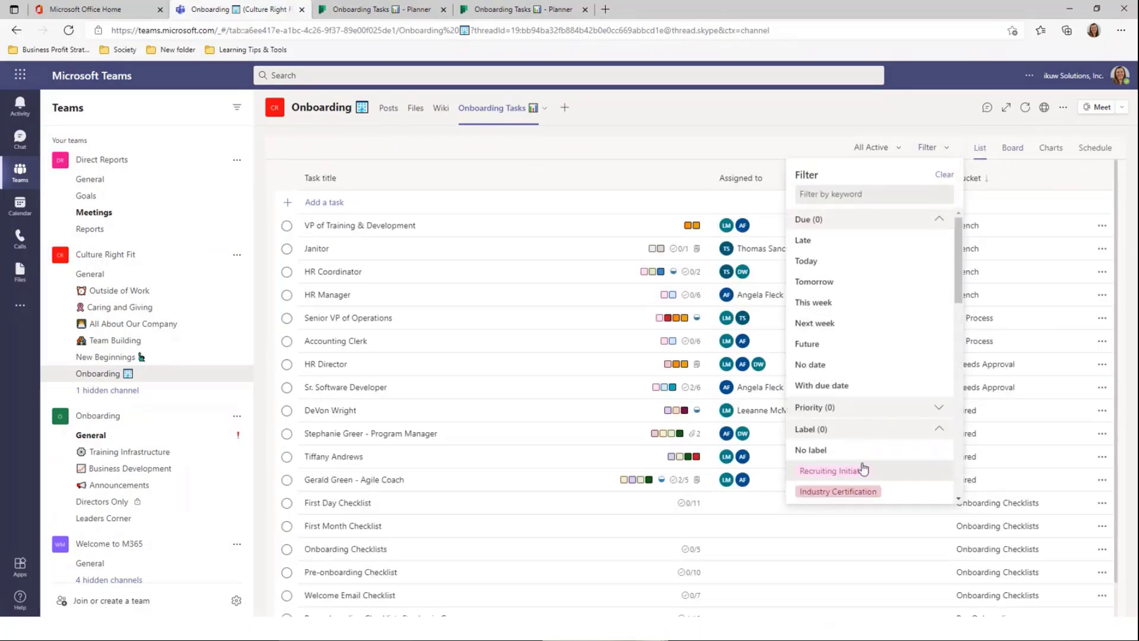
pyautogui.scroll(-7, 863, 465)
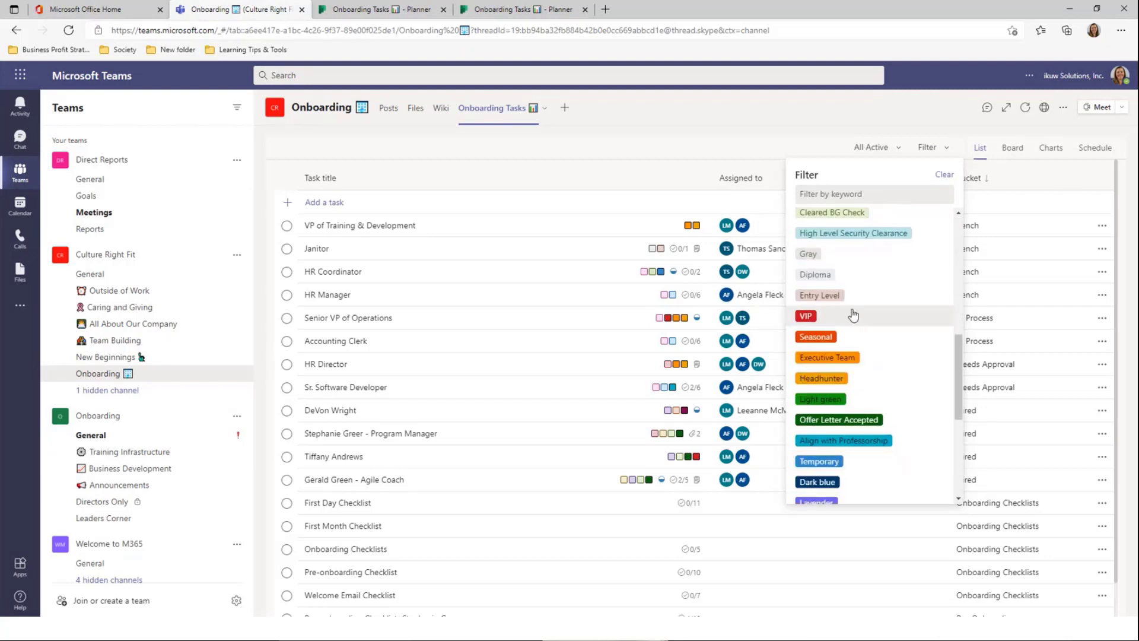
pyautogui.click(853, 316)
pyautogui.click(429, 374)
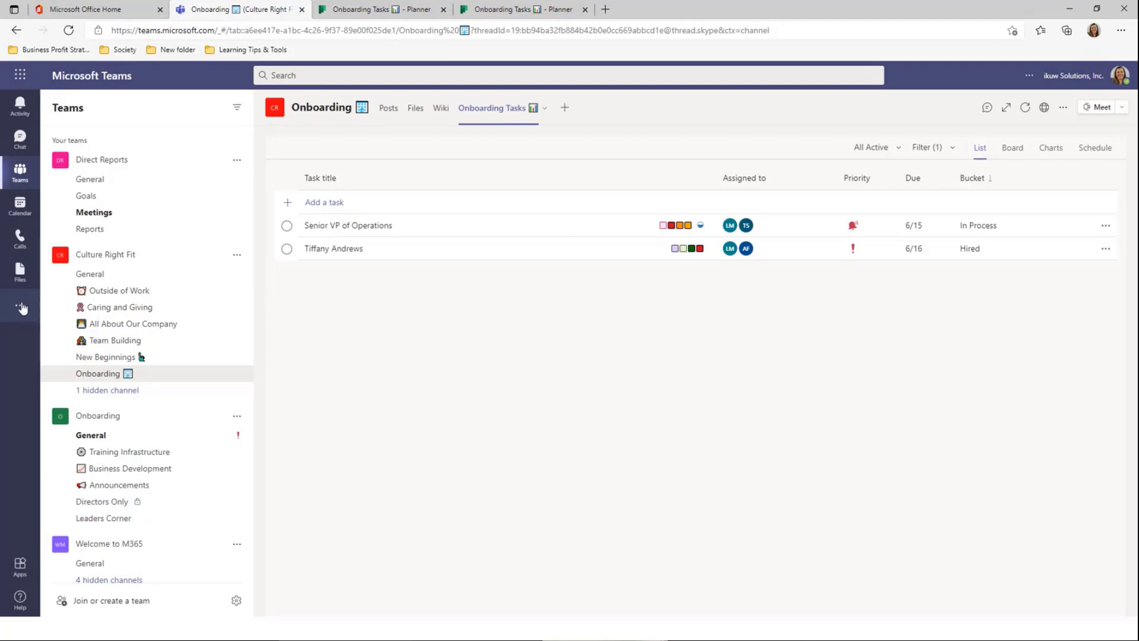
pyautogui.click(21, 307)
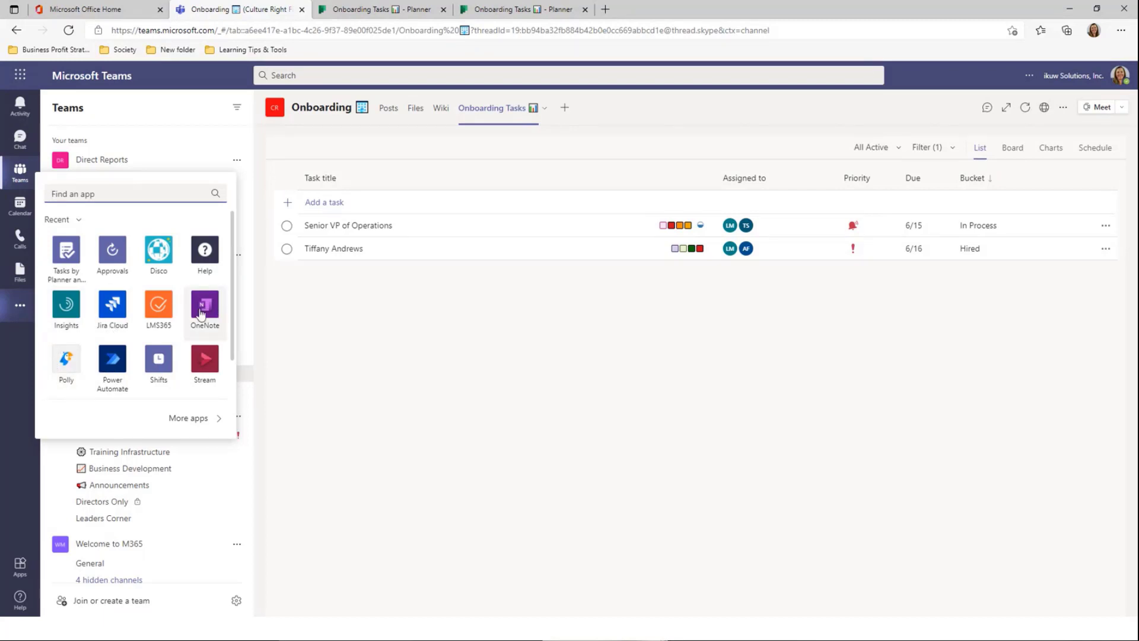
# Open Tasks by Planner and To Do and pin it to the Teams app rail
pyautogui.click(68, 261)
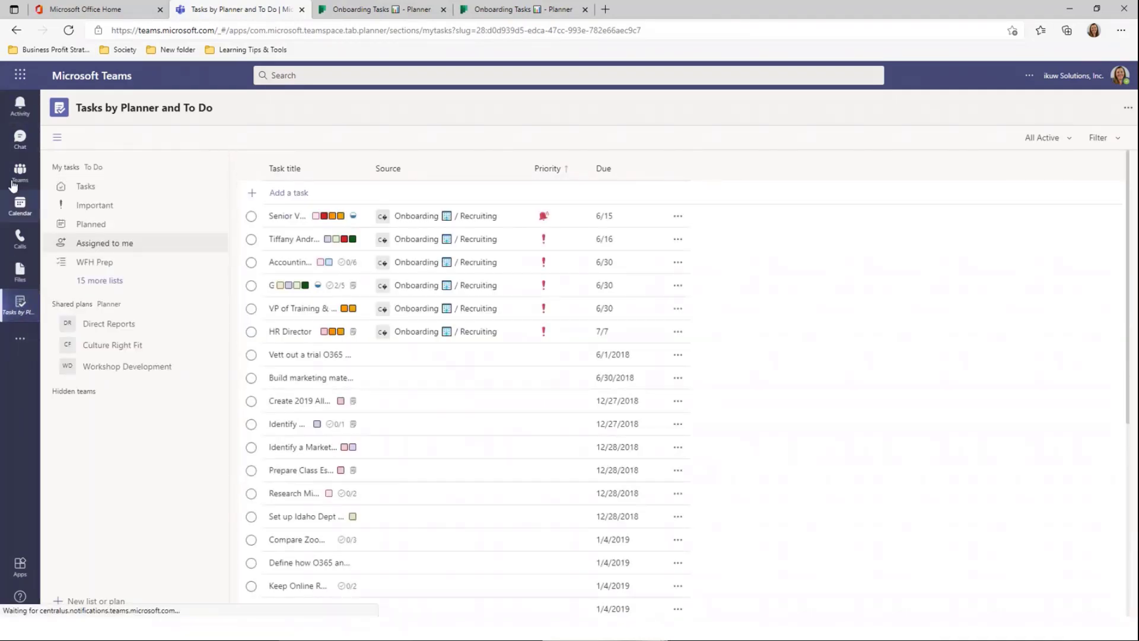
pyautogui.click(18, 186)
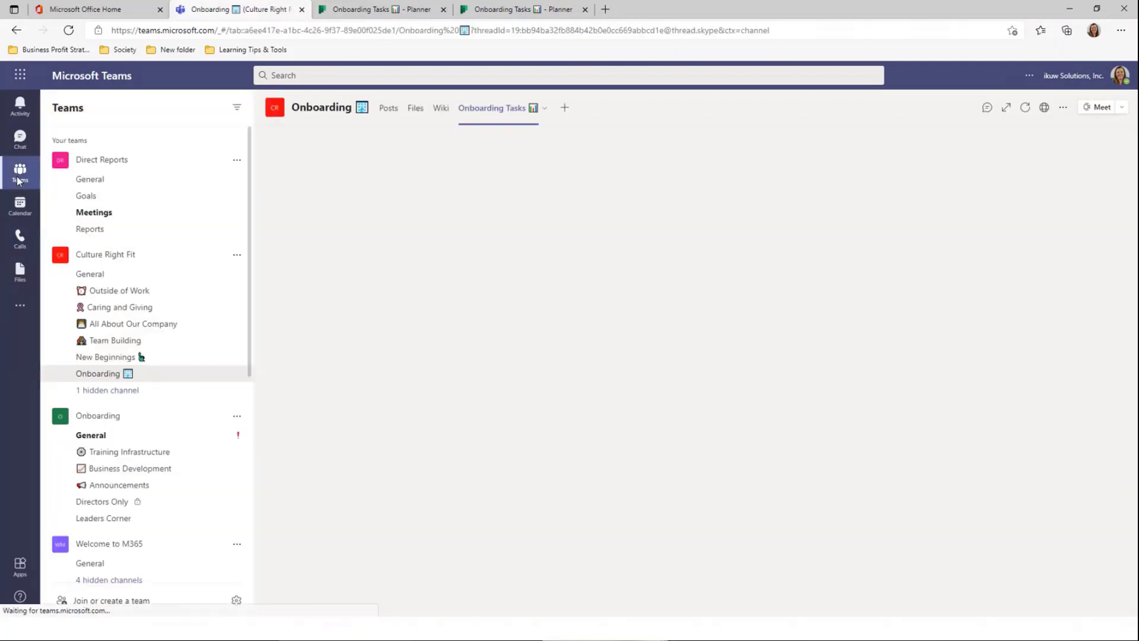
pyautogui.click(21, 315)
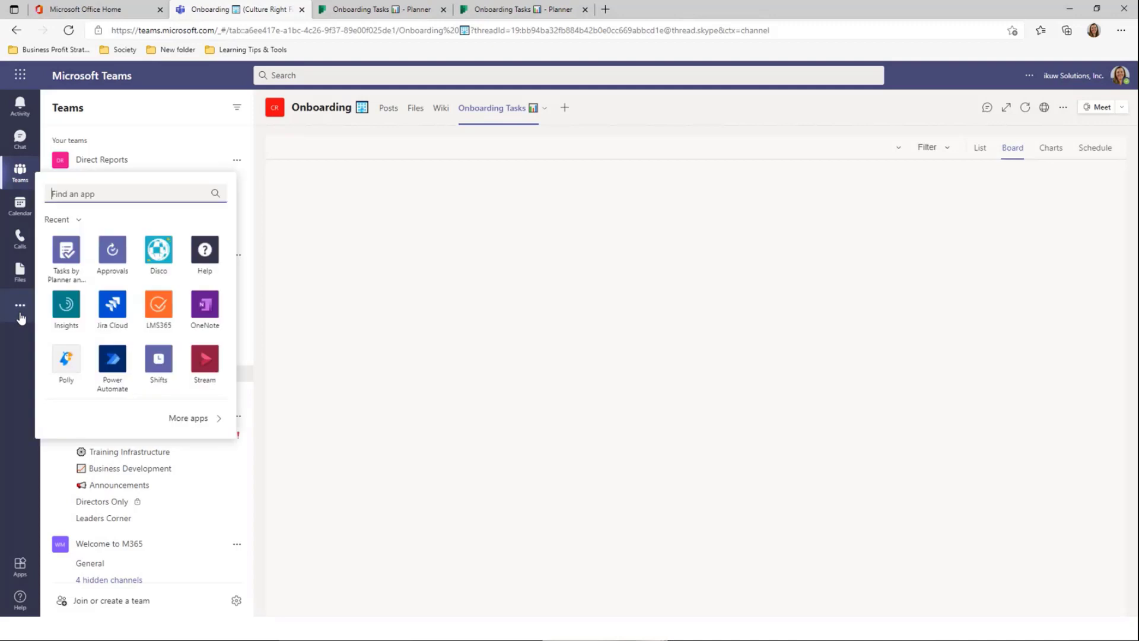
pyautogui.click(51, 270)
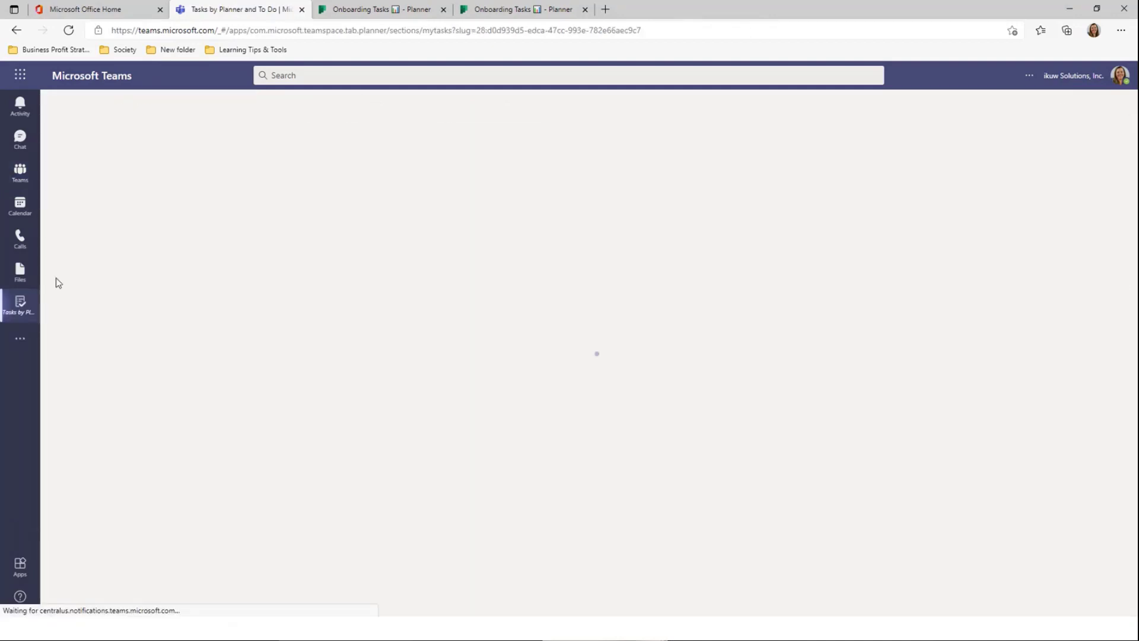
pyautogui.rightClick(25, 319)
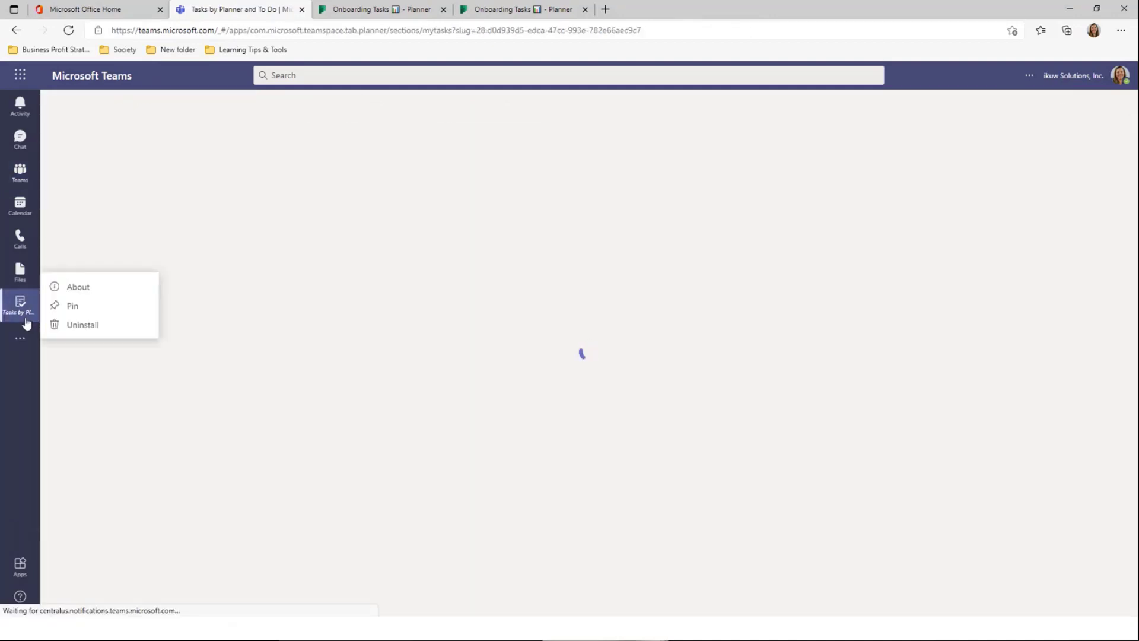
pyautogui.click(70, 303)
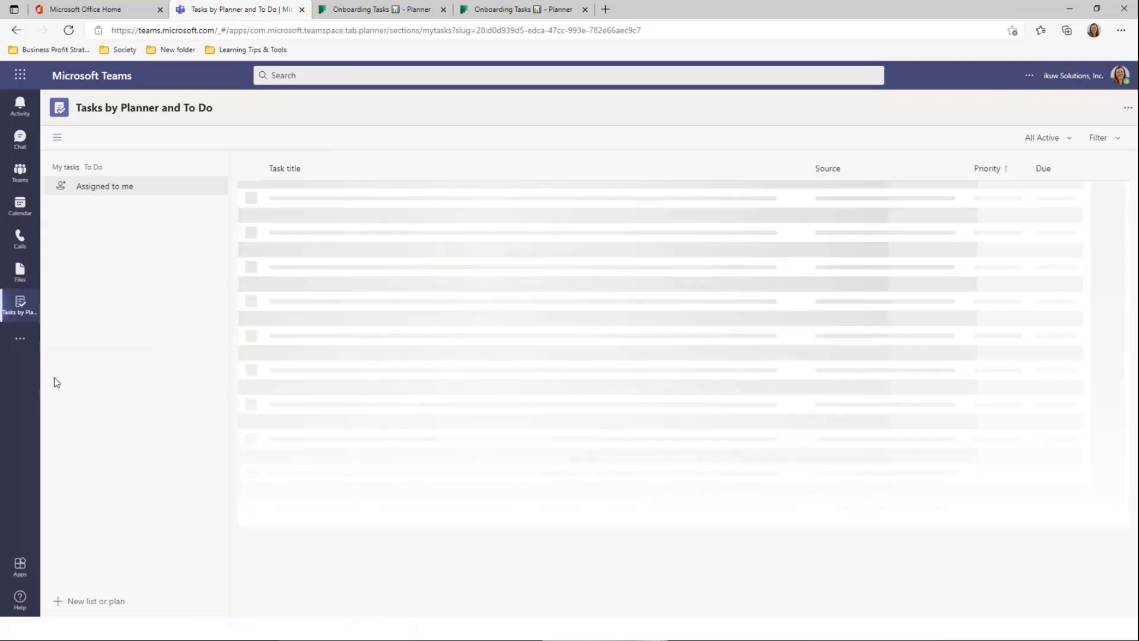
# Return to the Onboarding channel, then reopen Tasks by Planner and the added-apps flyout
pyautogui.click(17, 175)
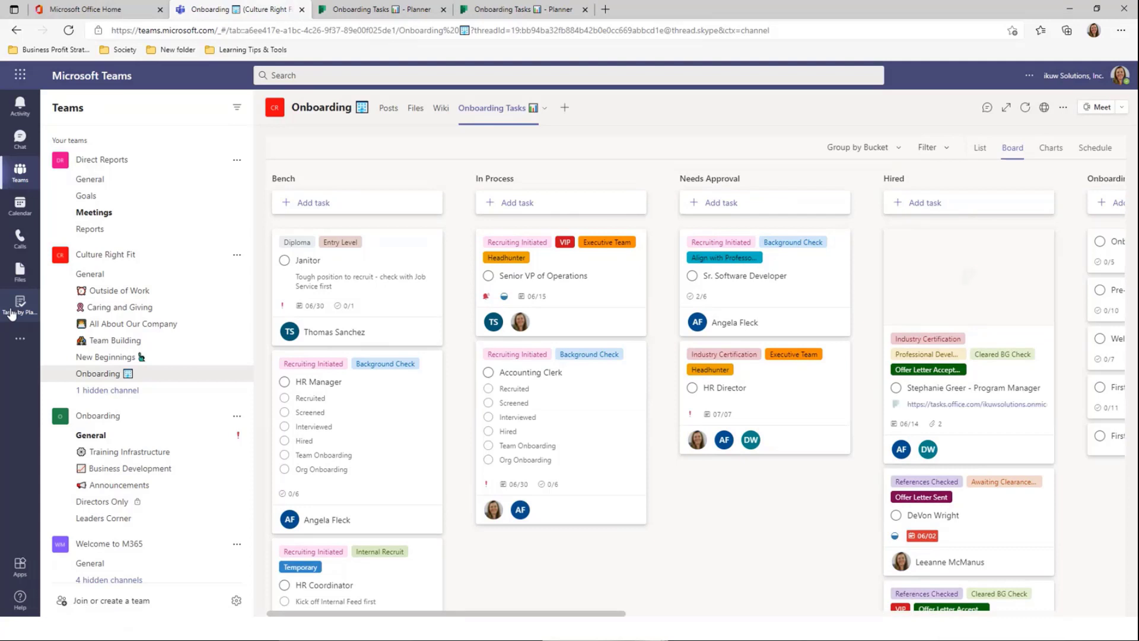
pyautogui.click(11, 313)
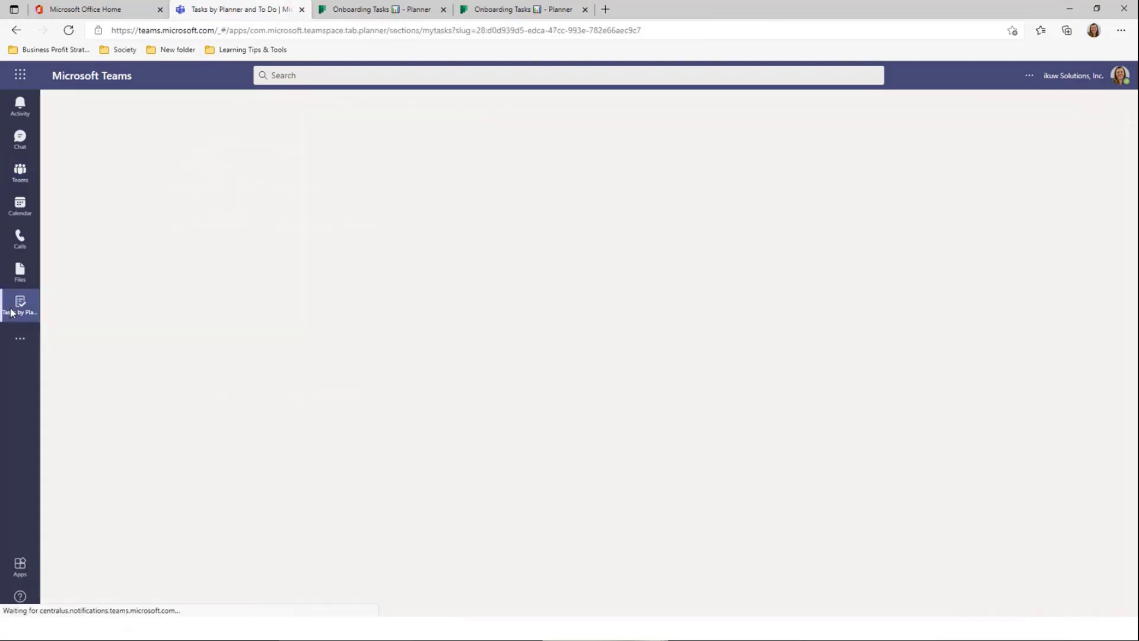
pyautogui.click(15, 347)
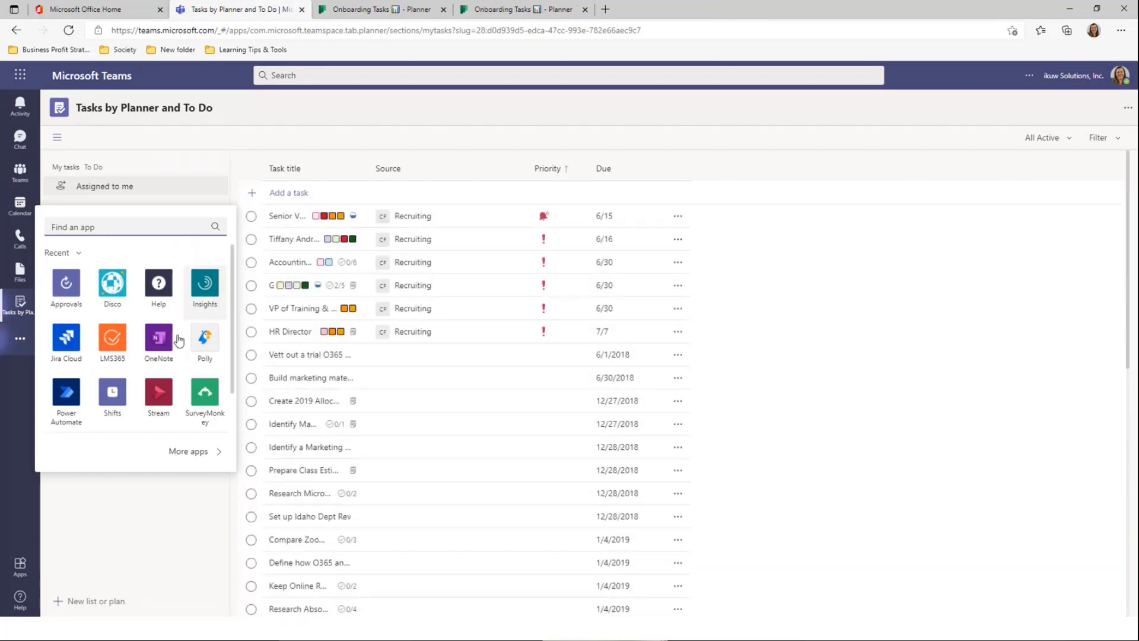
# Pin OneNote and browse its Recent, Teams and Personal notebook tabs
pyautogui.click(162, 347)
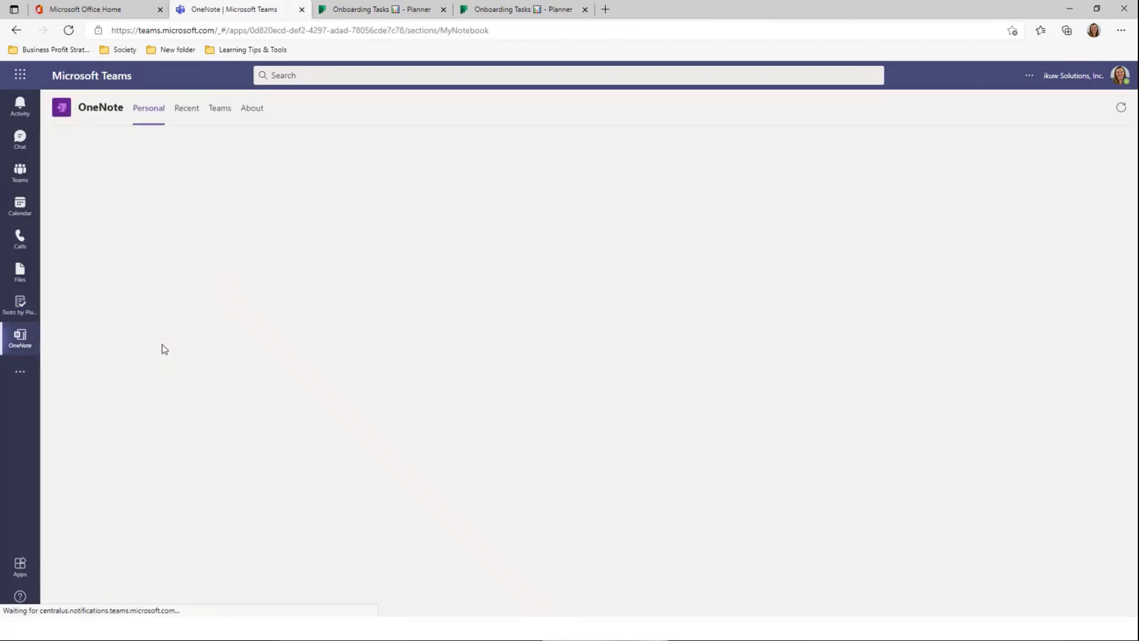
pyautogui.rightClick(19, 349)
pyautogui.click(59, 340)
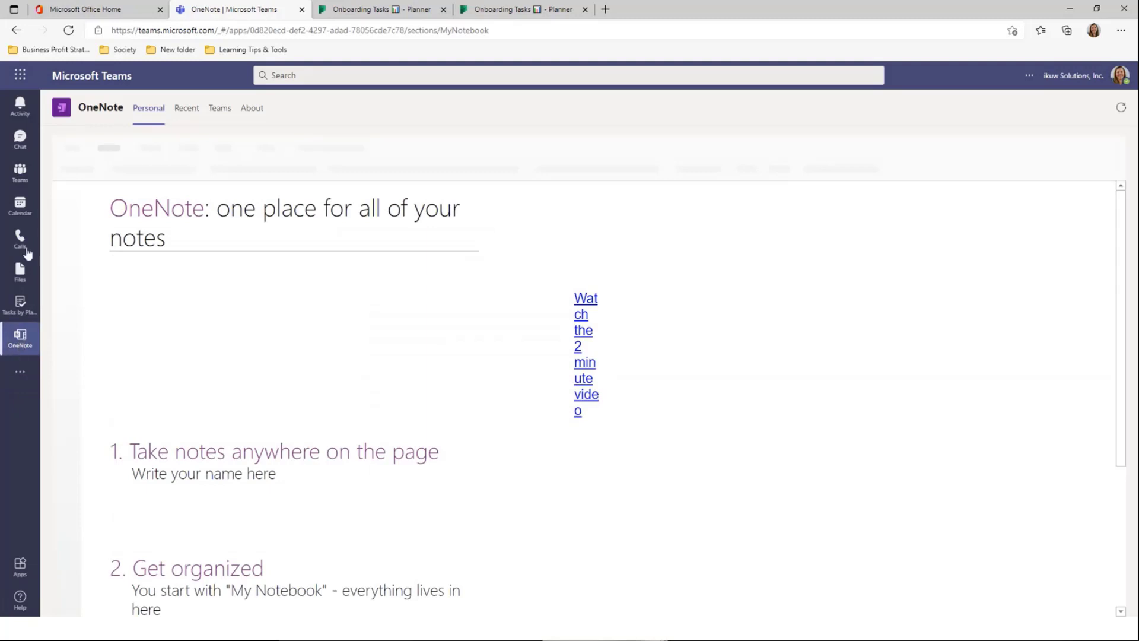
pyautogui.click(185, 114)
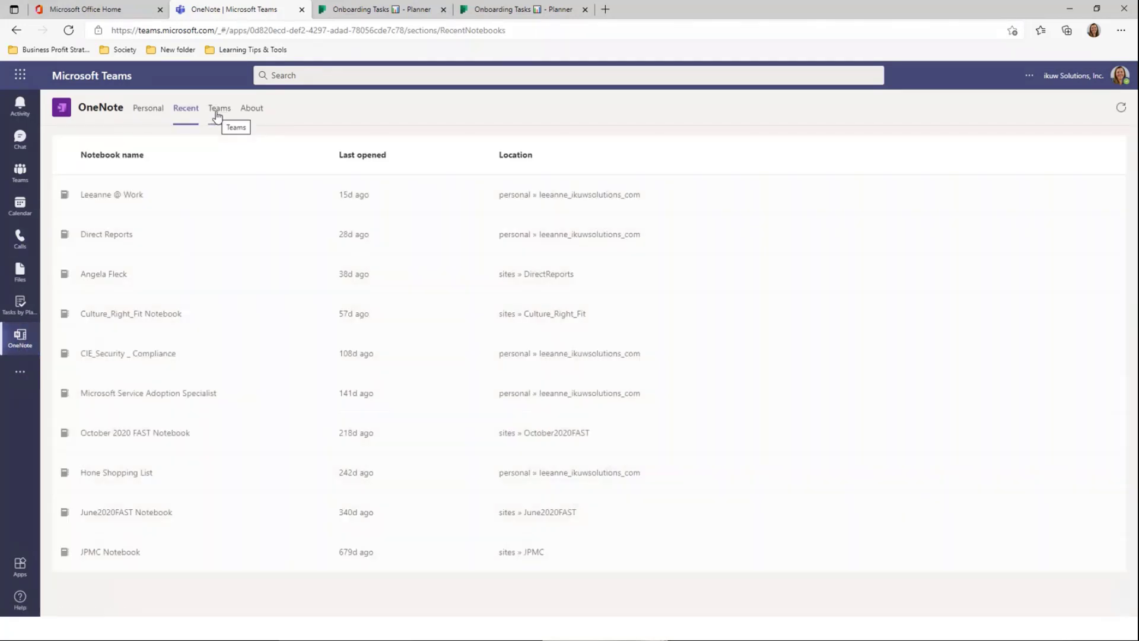
pyautogui.click(217, 114)
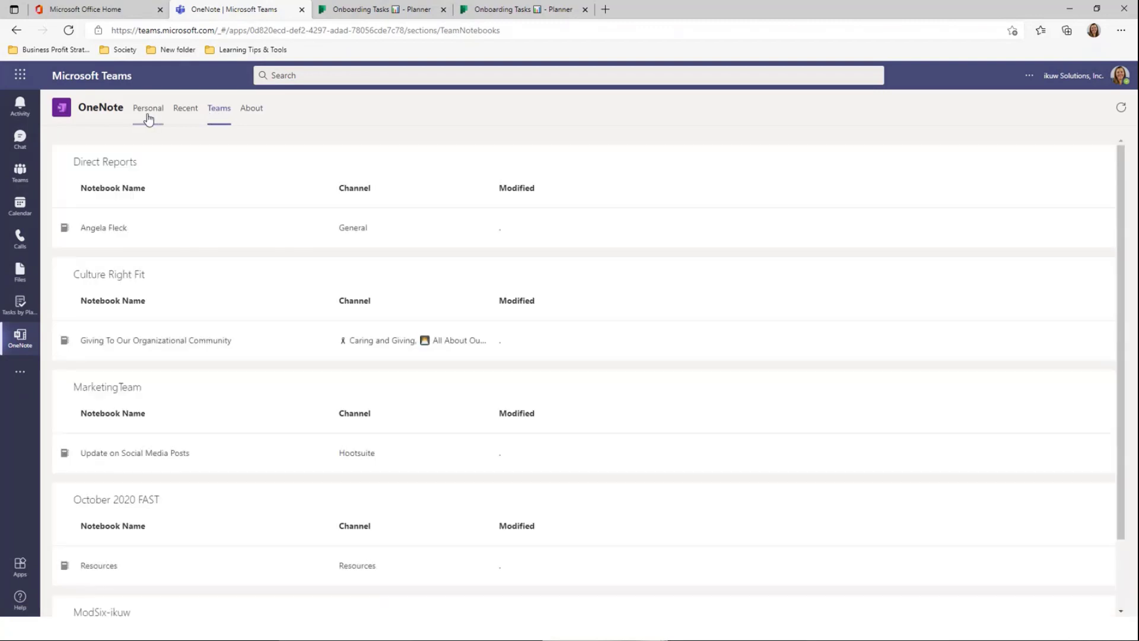
pyautogui.click(149, 113)
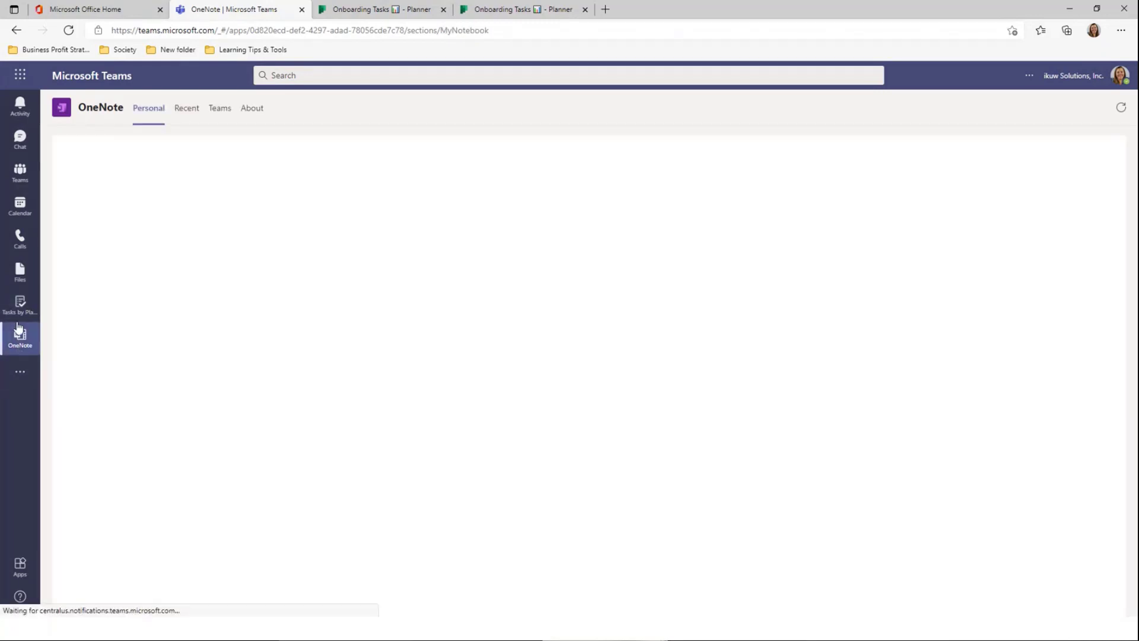
# Open Stream from the added-apps flyout and pin it to the app rail
pyautogui.click(20, 376)
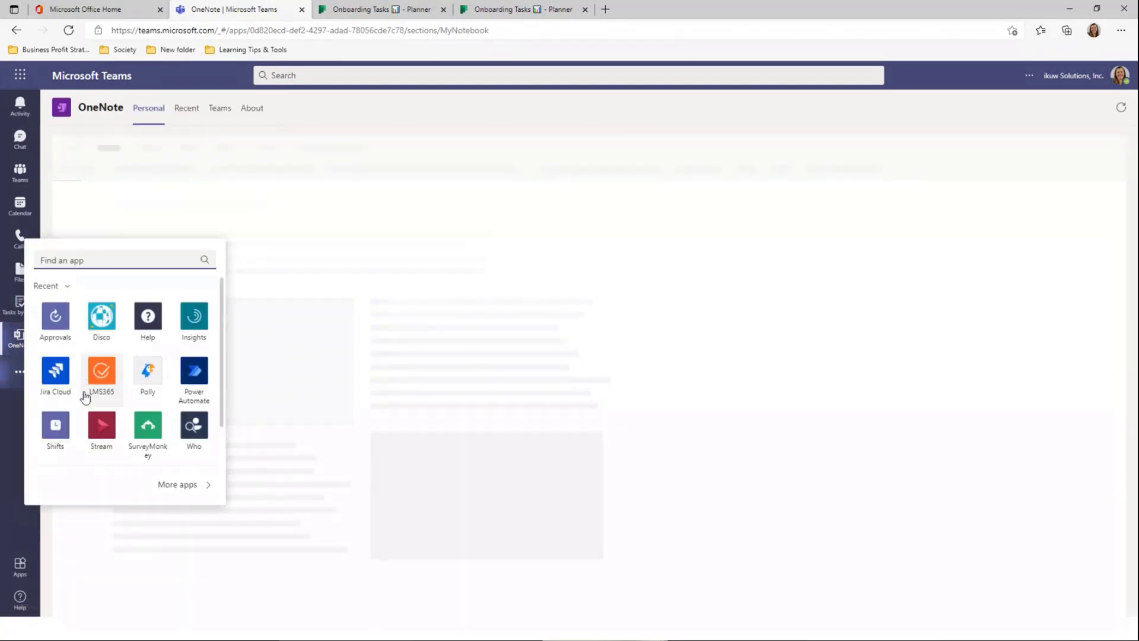
pyautogui.click(99, 442)
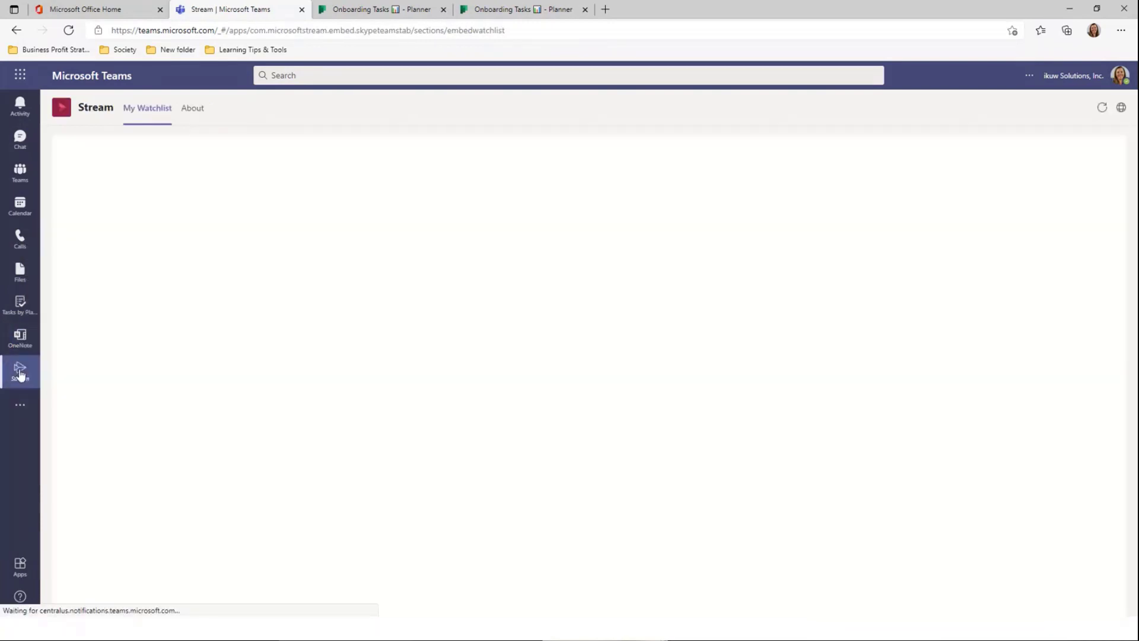
pyautogui.rightClick(19, 372)
pyautogui.click(69, 382)
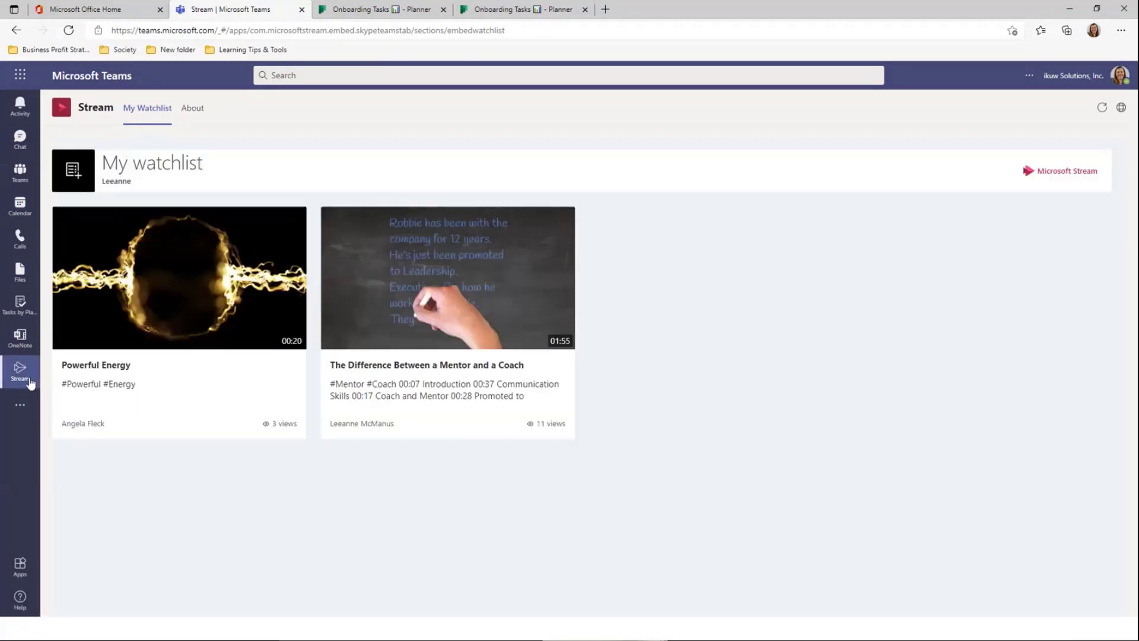
# Return to the Tasks by Planner and To Do app from the Teams left rail
pyautogui.click(18, 311)
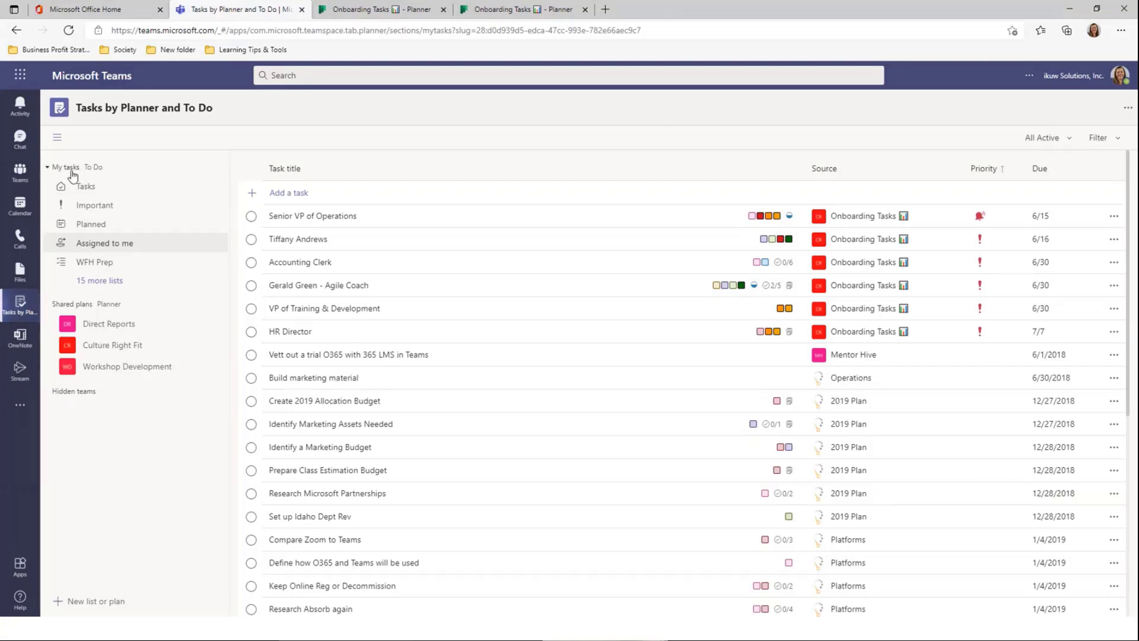
# Collapse and re-expand My tasks and Shared plans, then show the four-task personal Tasks list
pyautogui.click(48, 168)
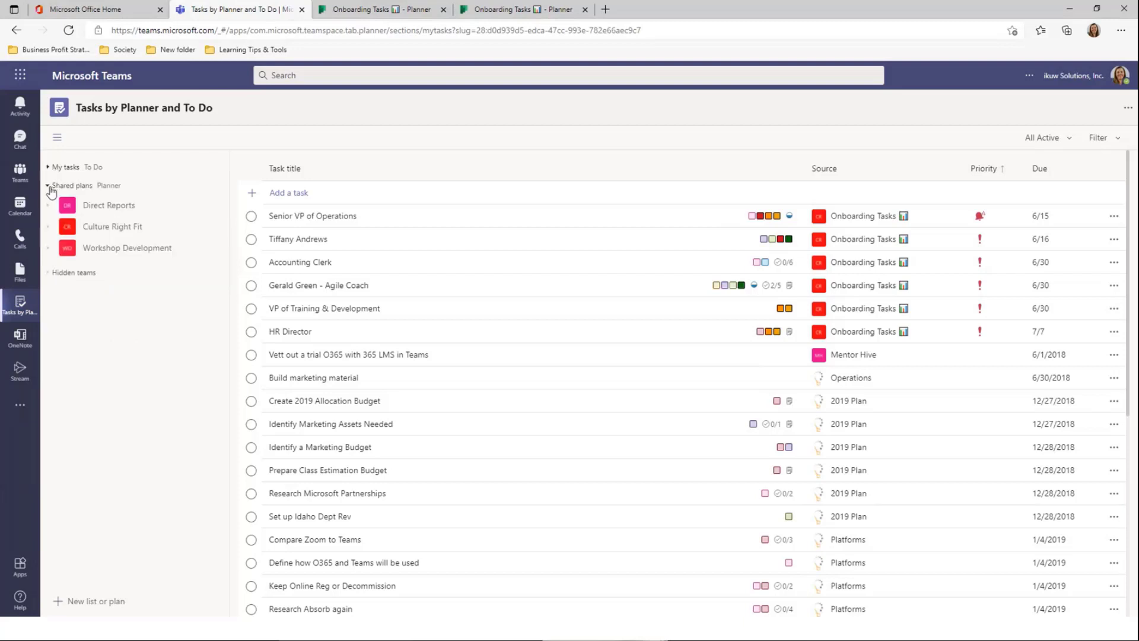
pyautogui.click(49, 187)
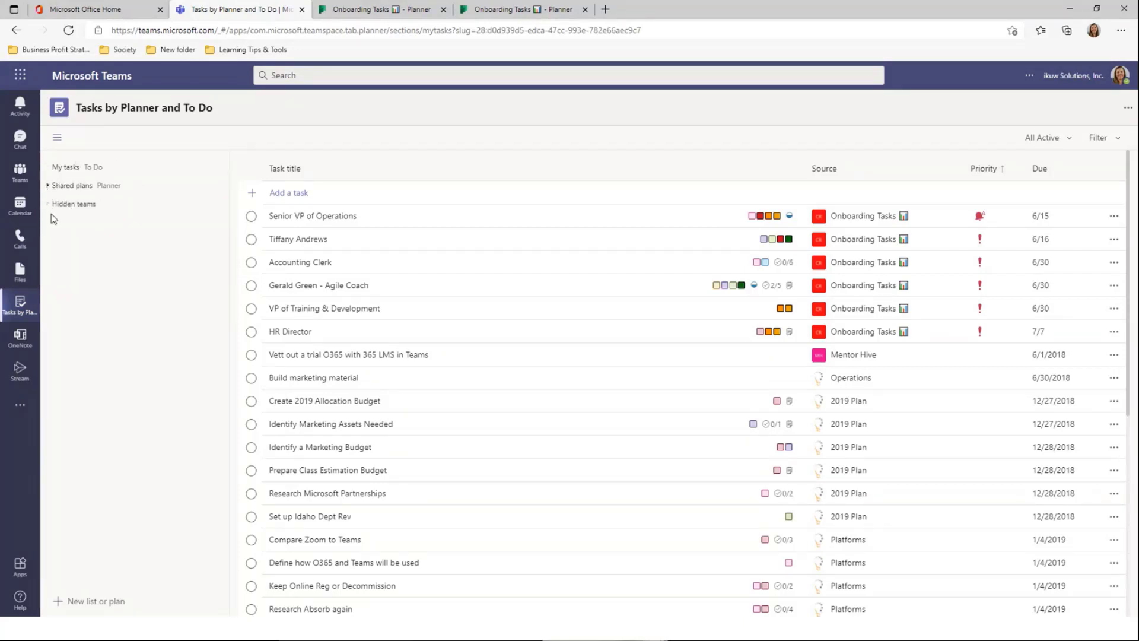
pyautogui.click(53, 173)
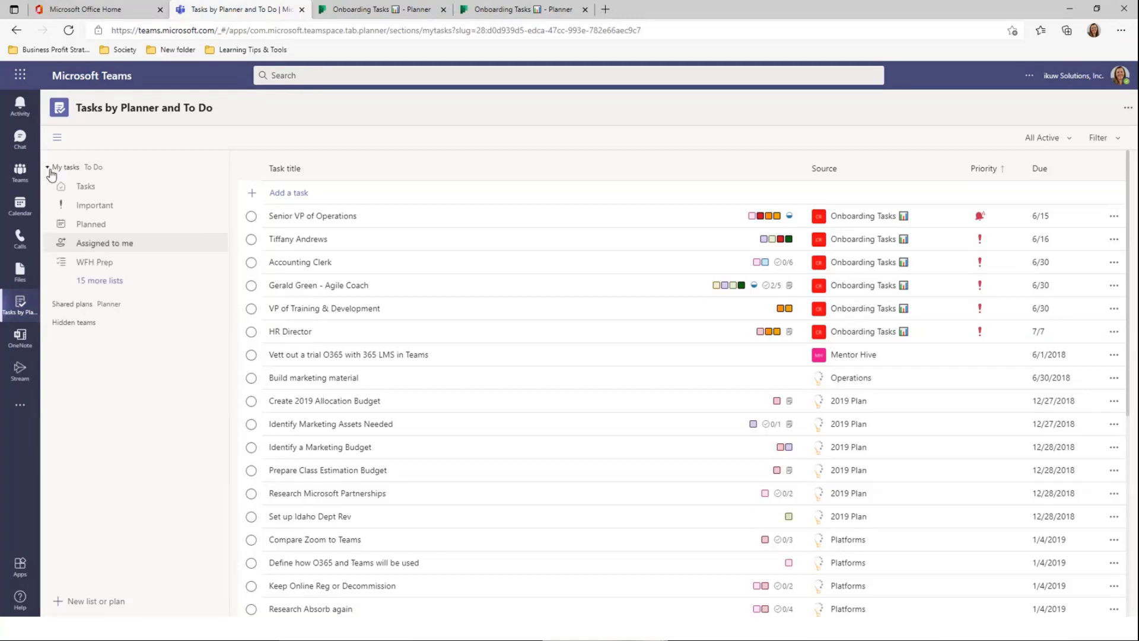
pyautogui.click(48, 303)
pyautogui.click(104, 188)
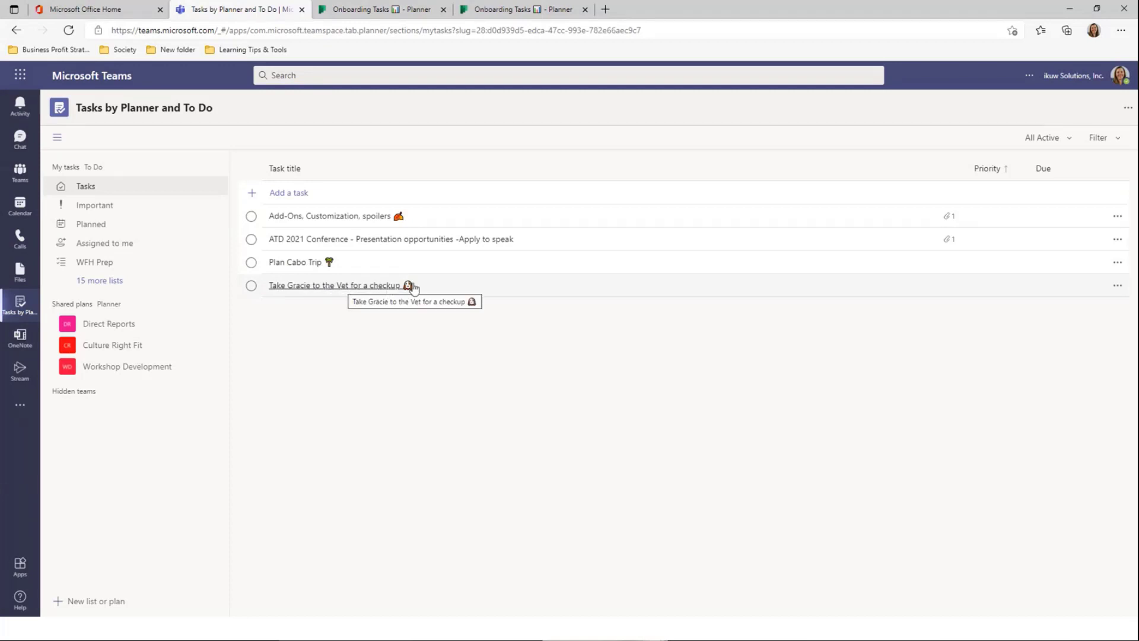
# Start drafting a new personal task titled 'Finis', then abandon it
pyautogui.click(285, 195)
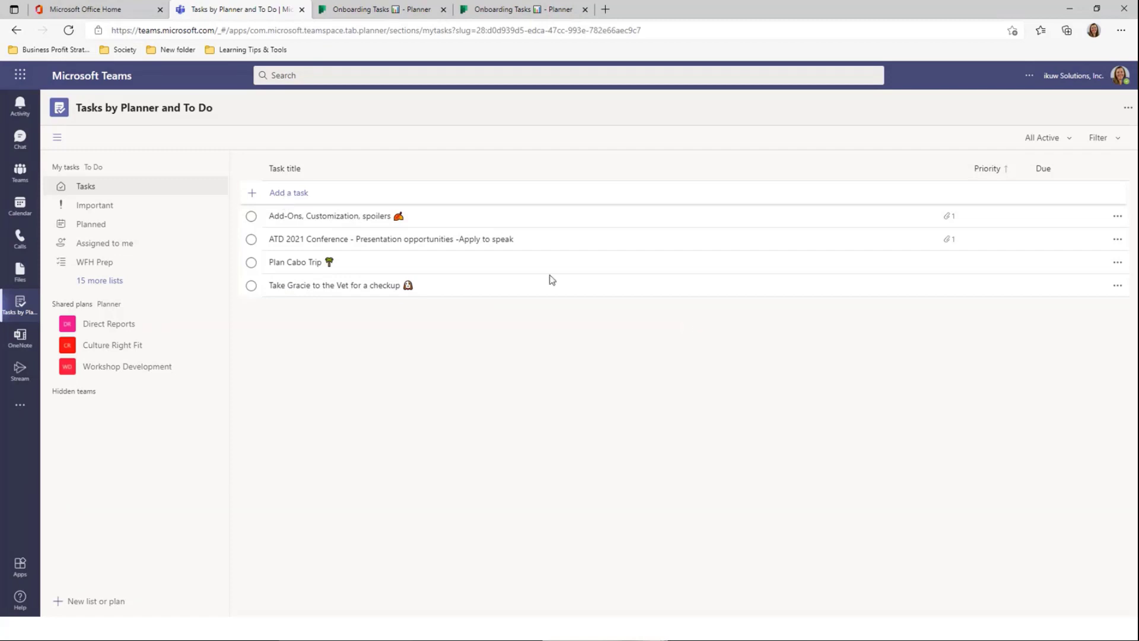
pyautogui.write('Finish the Taste of Chicago and Celebrate!')
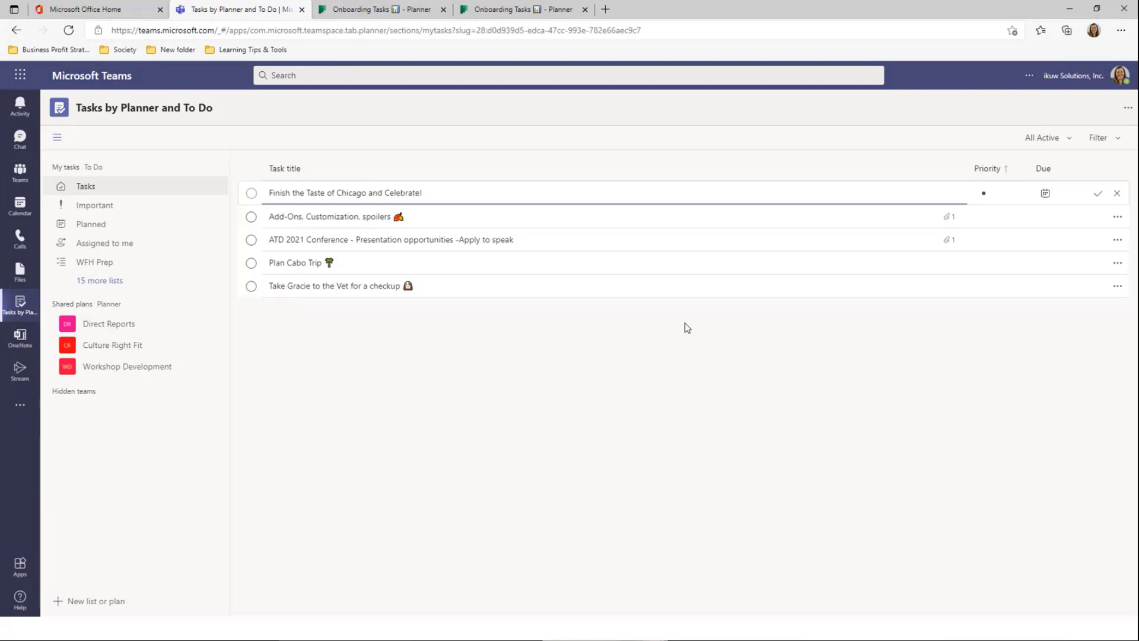
pyautogui.click(664, 342)
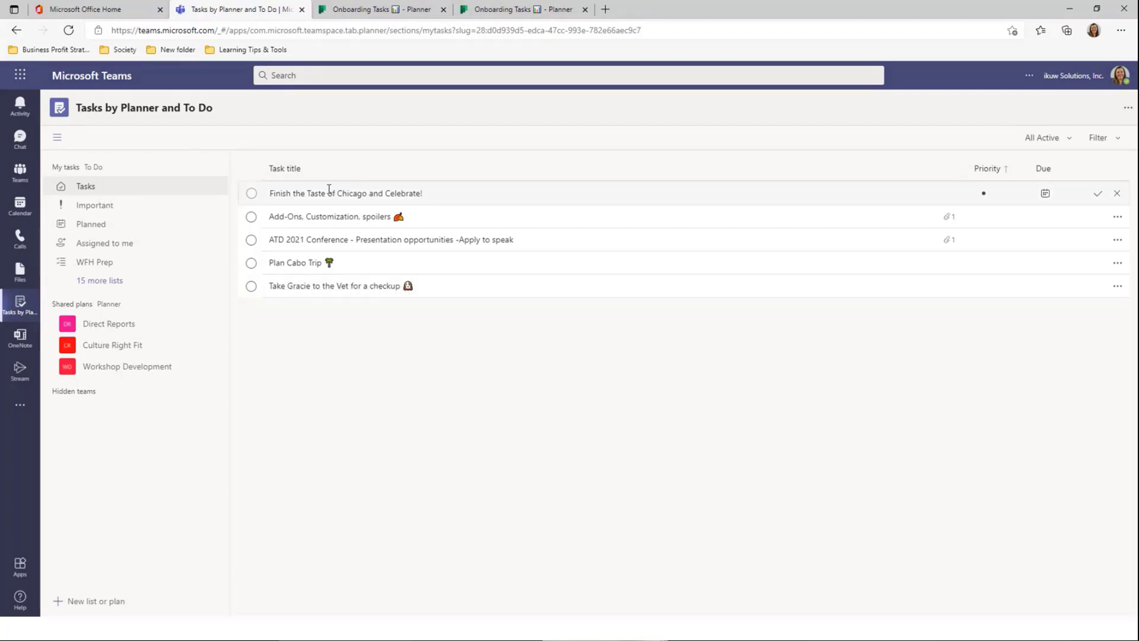
# Browse the Important and Tasks lists, the Planner tab and OneNote, ending on Important
pyautogui.click(153, 215)
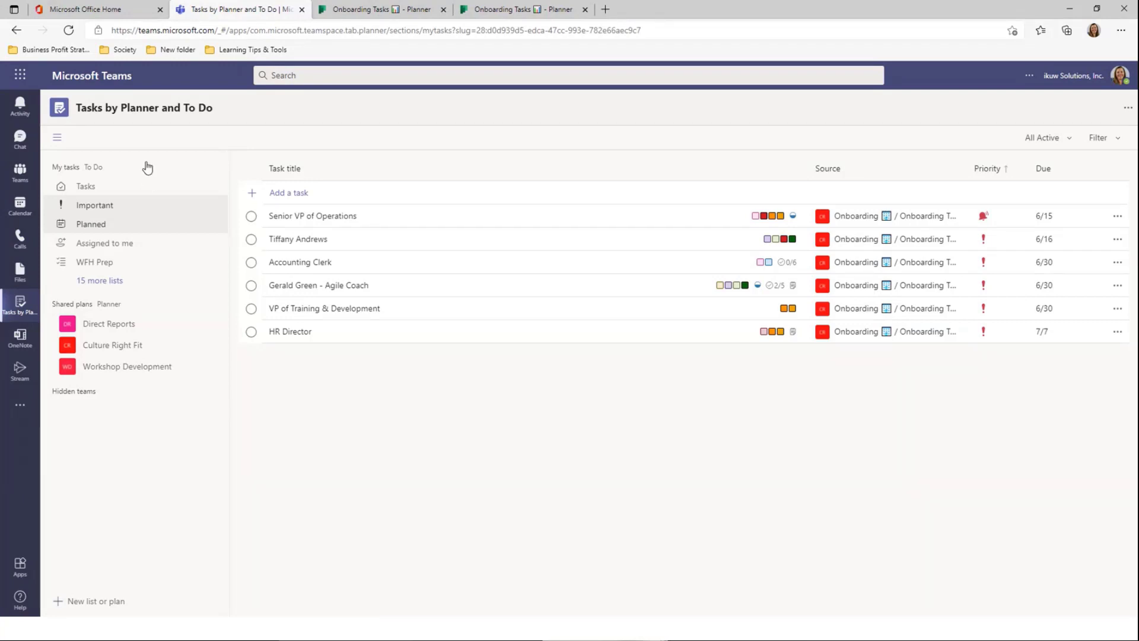
pyautogui.click(552, 13)
pyautogui.click(222, 9)
pyautogui.click(84, 189)
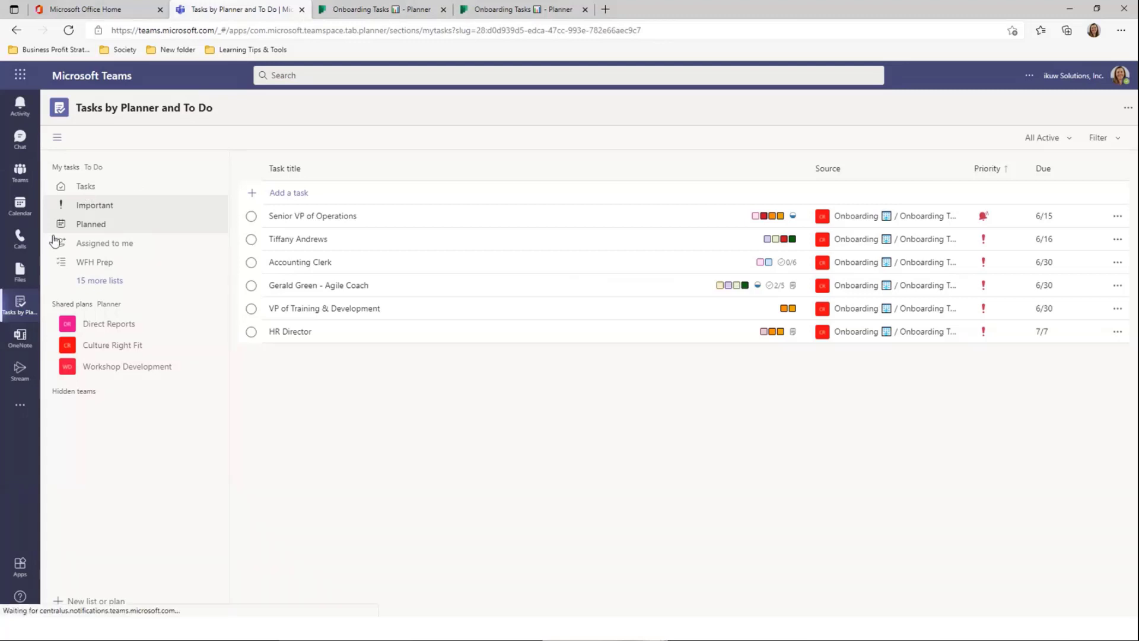
pyautogui.click(22, 345)
pyautogui.click(26, 305)
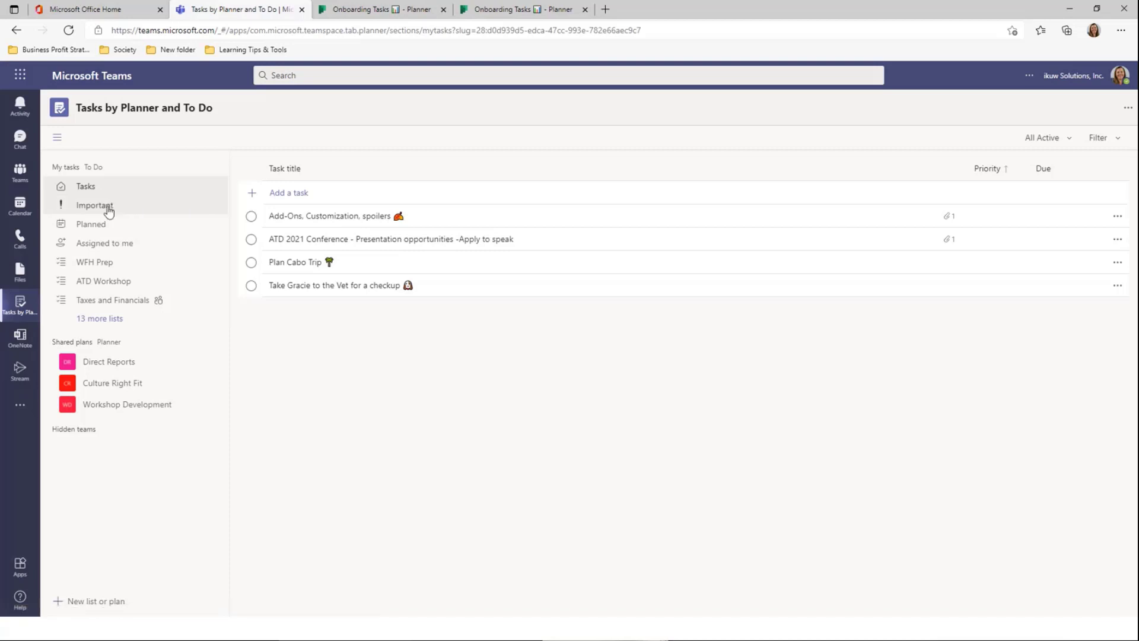
pyautogui.click(109, 208)
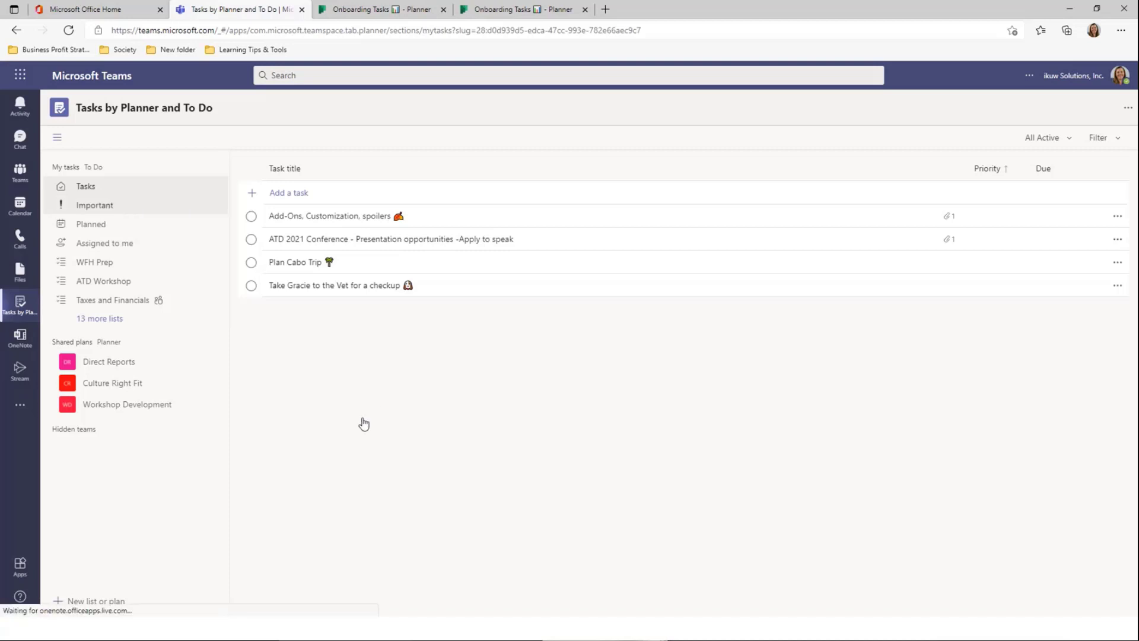
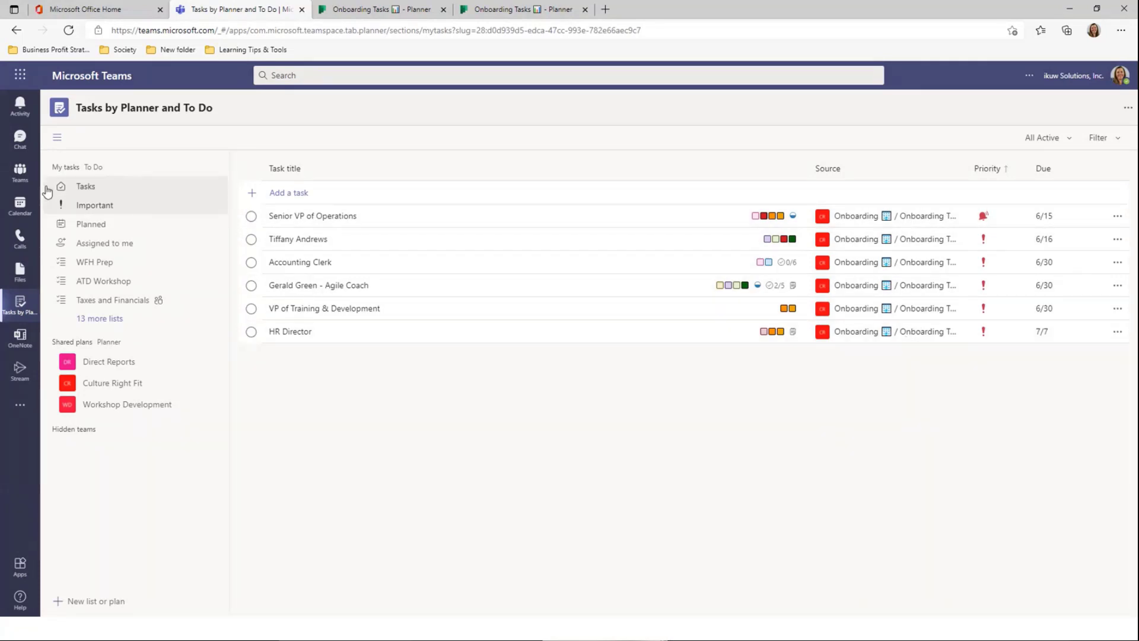
# Give the Add-Ons, Customization, spoilers task Important priority, then view tasks assigned to me
pyautogui.click(84, 187)
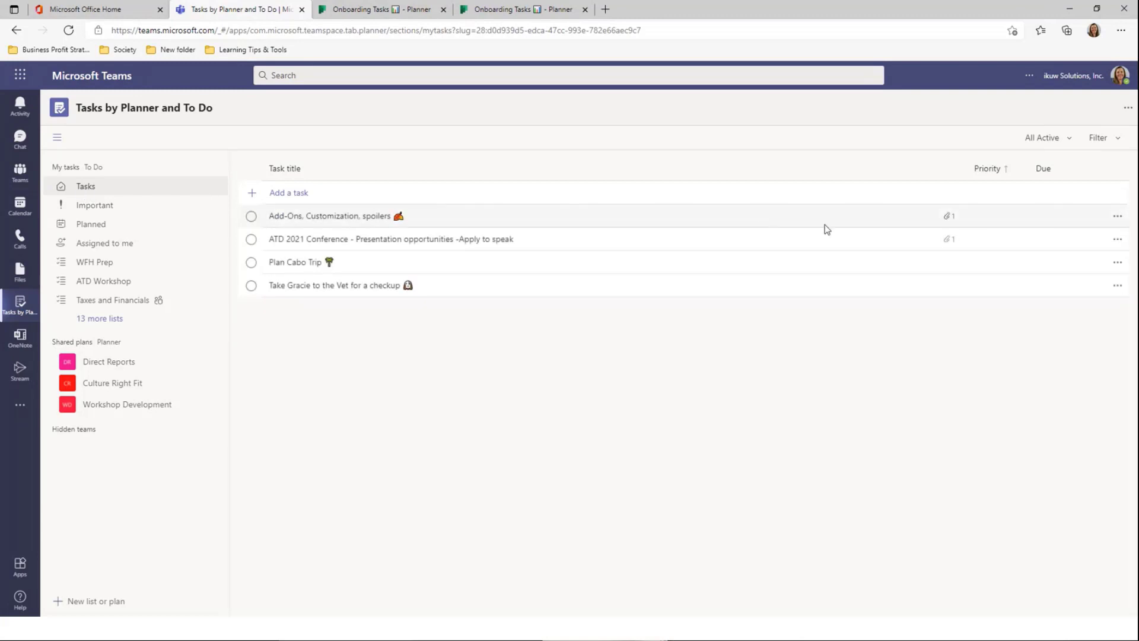
pyautogui.click(1115, 217)
pyautogui.moveTo(1066, 238)
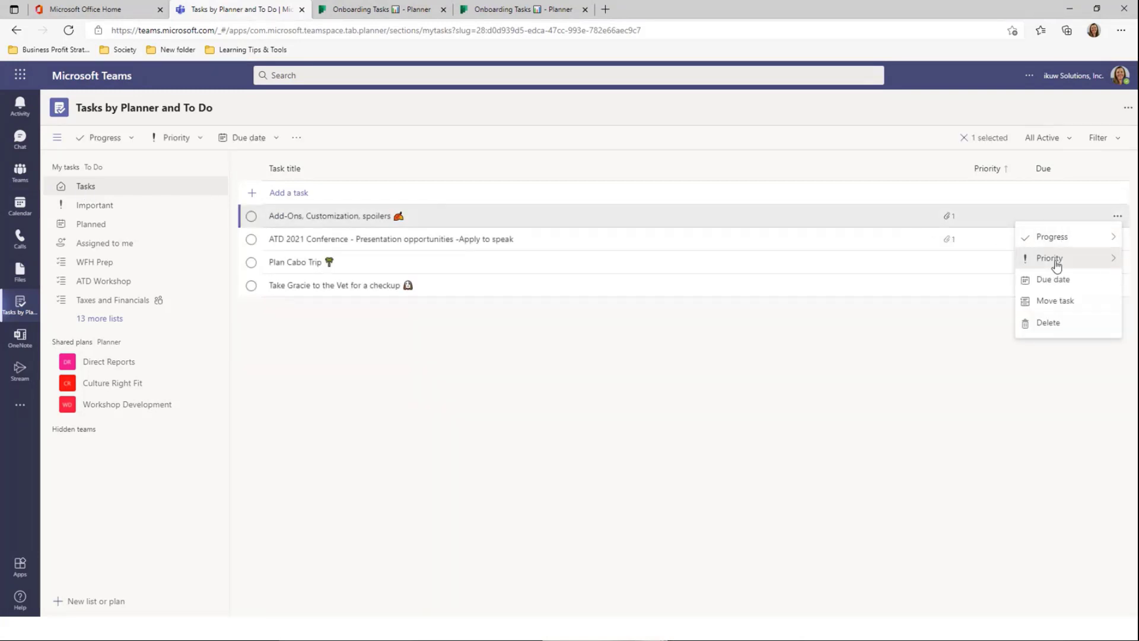
pyautogui.click(985, 266)
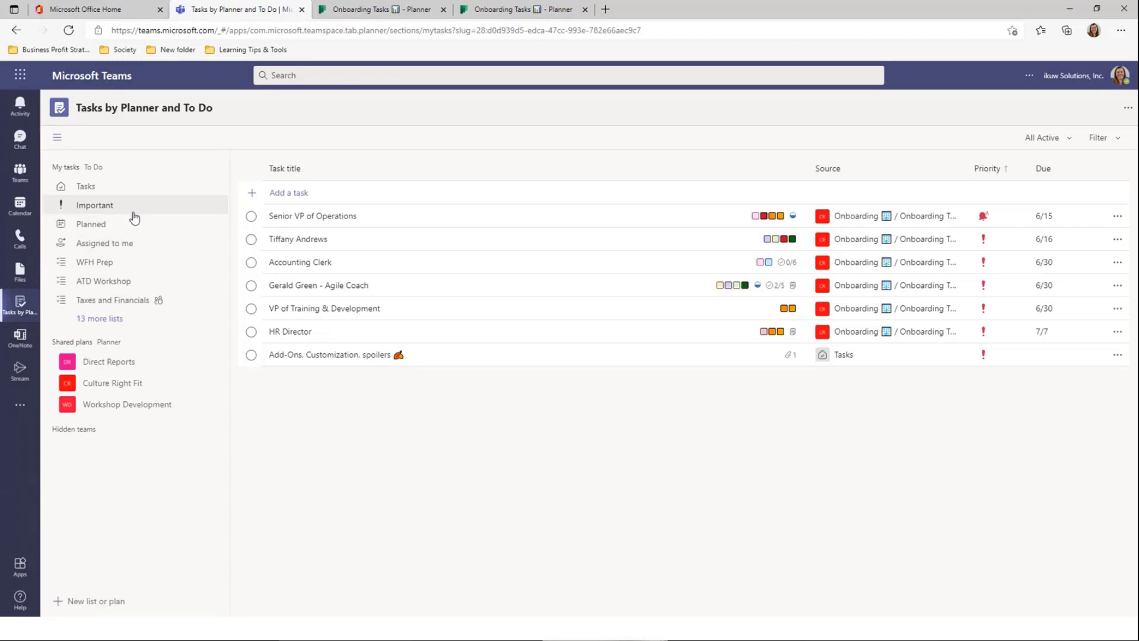
pyautogui.click(125, 252)
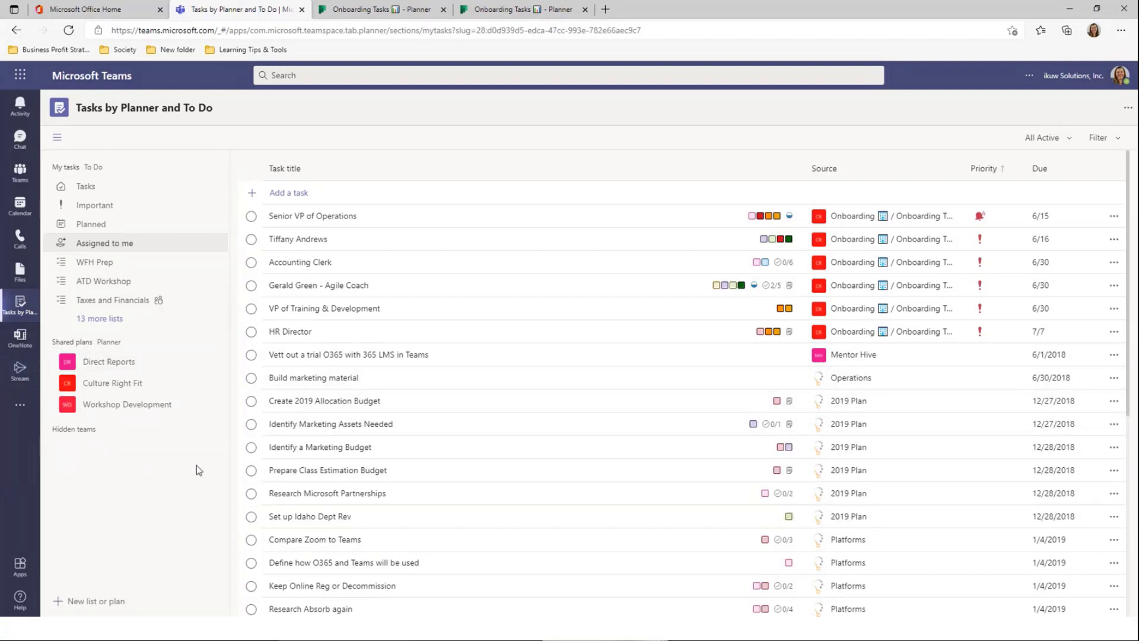
# Expand Culture Right Fit under Shared plans, check the channel view, then open Charity Work
pyautogui.click(133, 393)
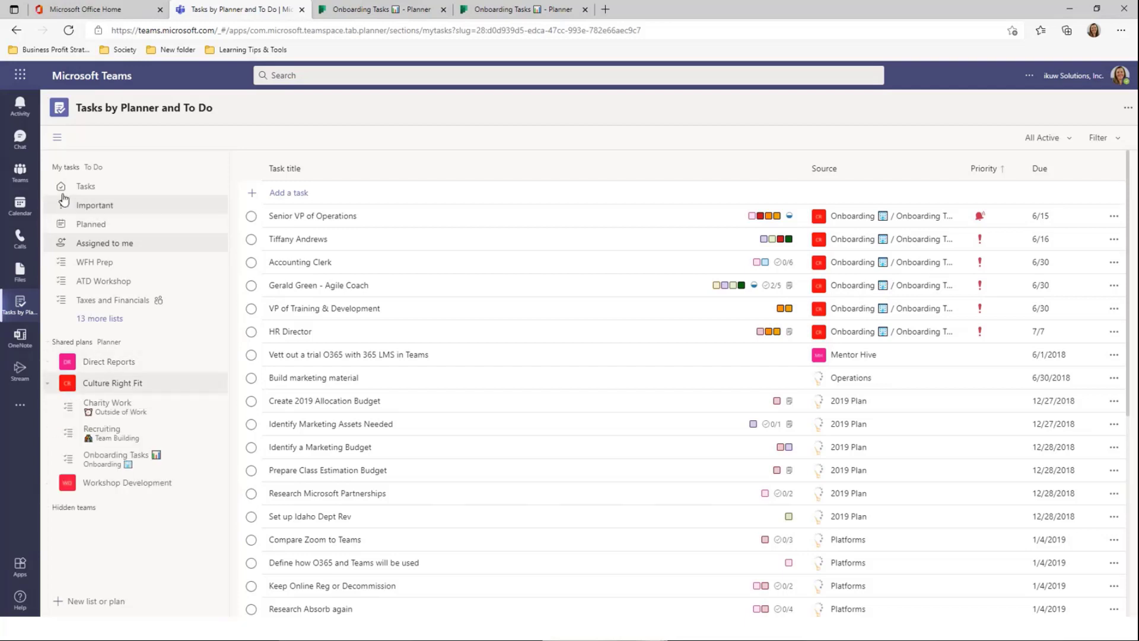
pyautogui.click(17, 179)
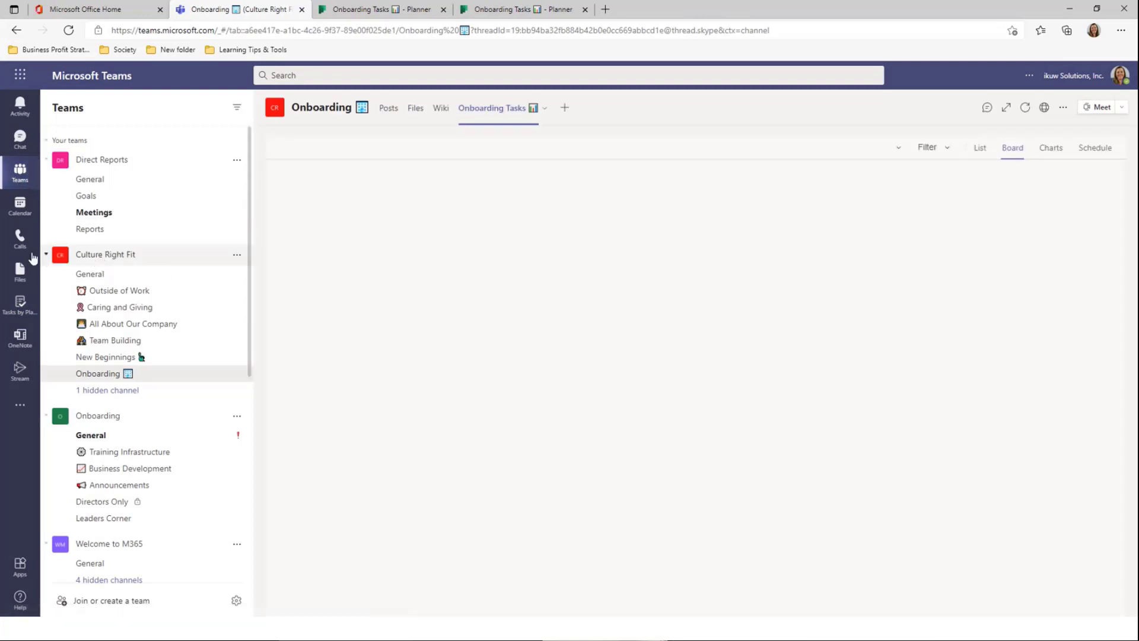
pyautogui.click(18, 309)
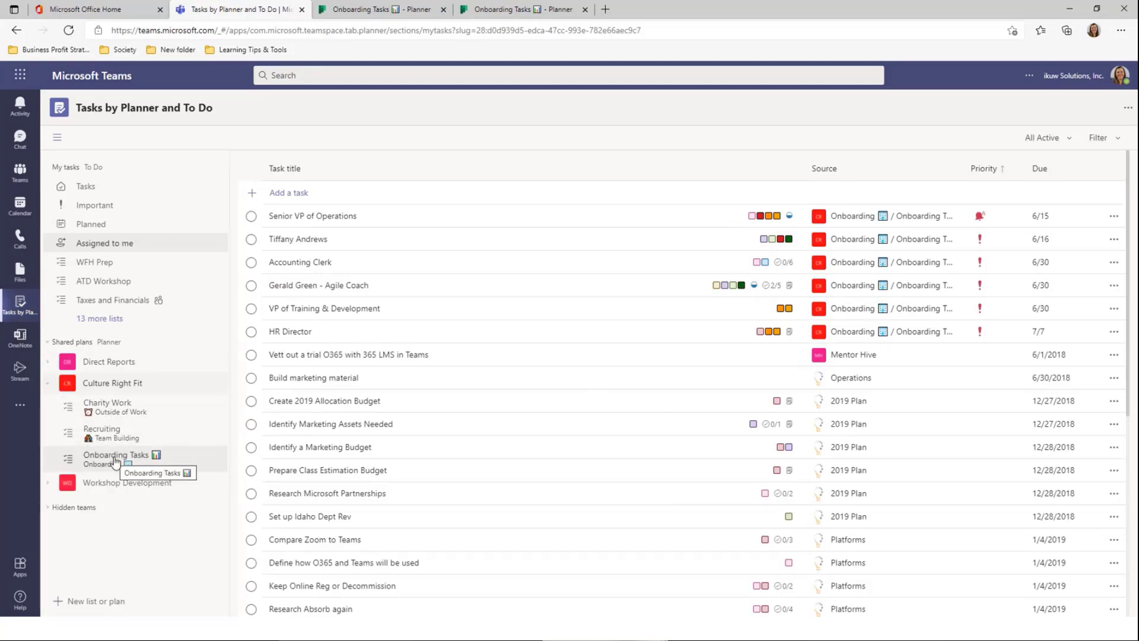
pyautogui.click(142, 414)
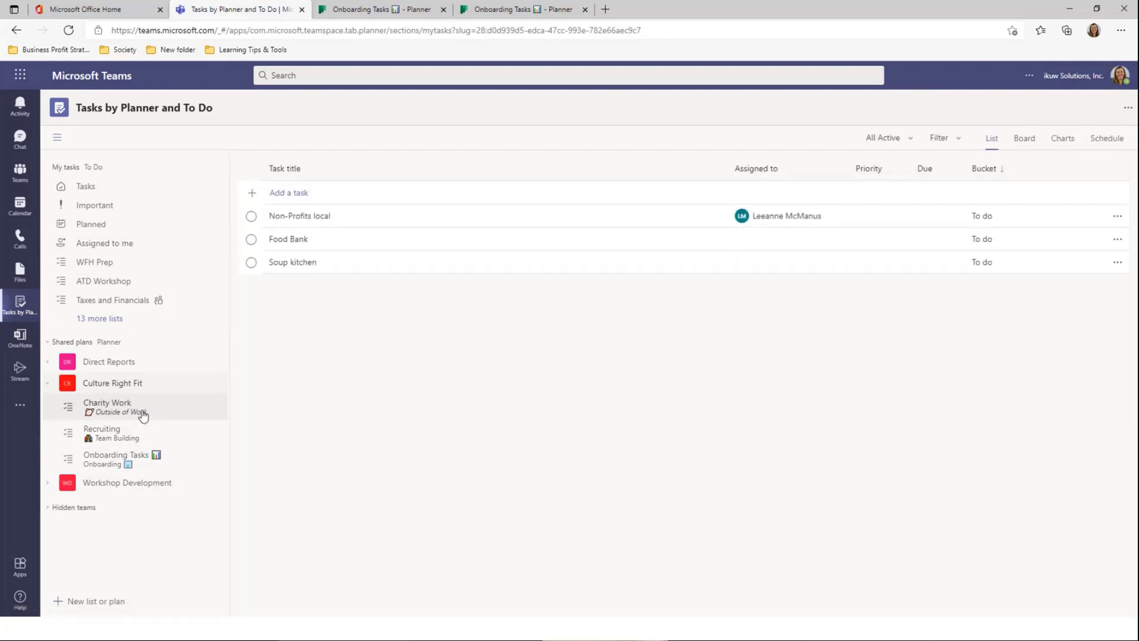
# Look over Onboarding Tasks and Assigned to me, then move to the Onboarding Tasks Planner browser tab
pyautogui.click(131, 461)
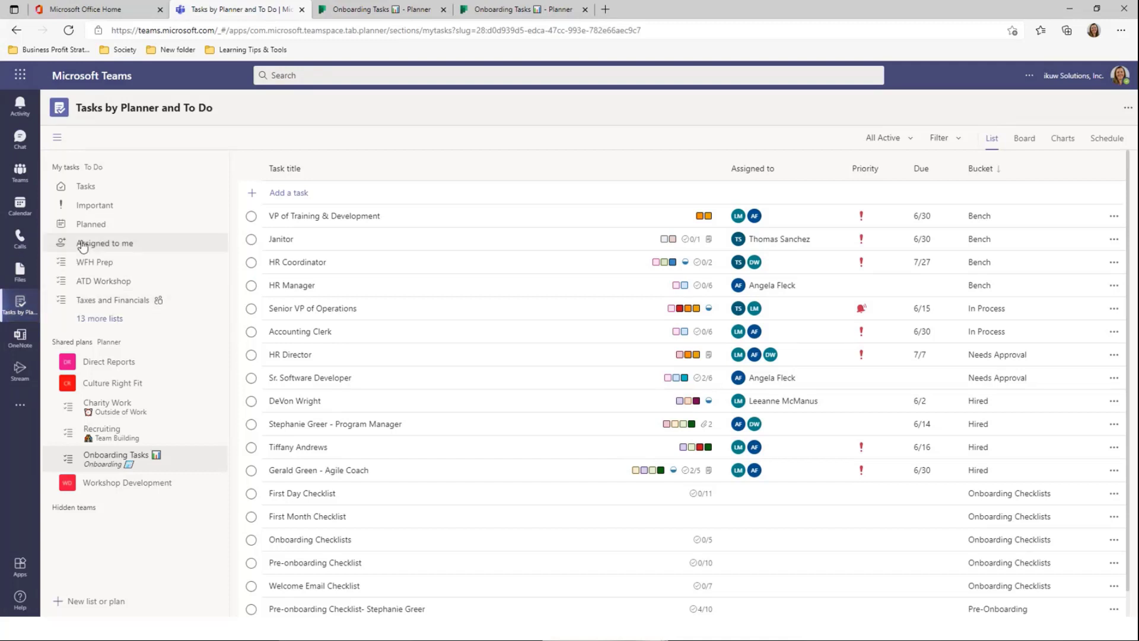
pyautogui.click(128, 249)
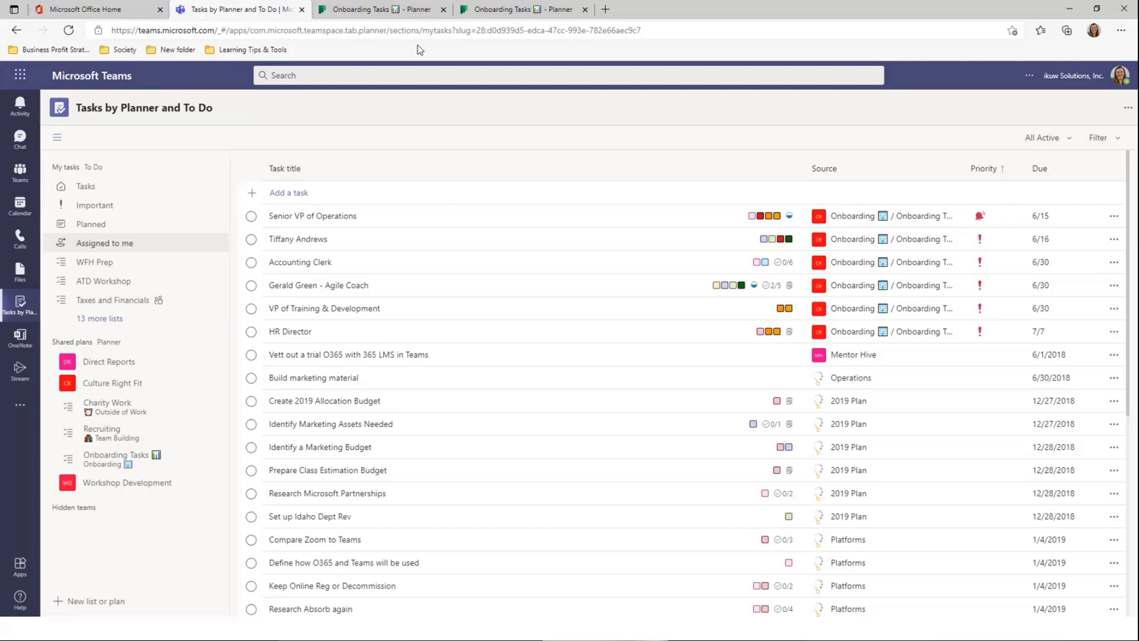
pyautogui.click(389, 10)
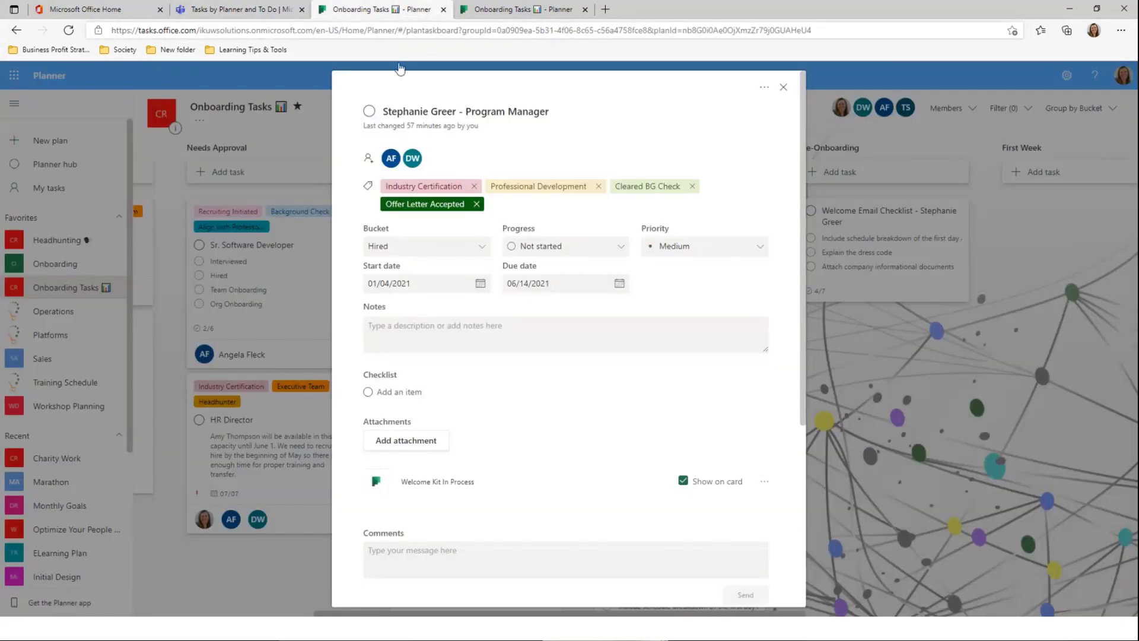
# Turn off Planner emails about late or soon-due assigned tasks and return to the full board
pyautogui.click(784, 88)
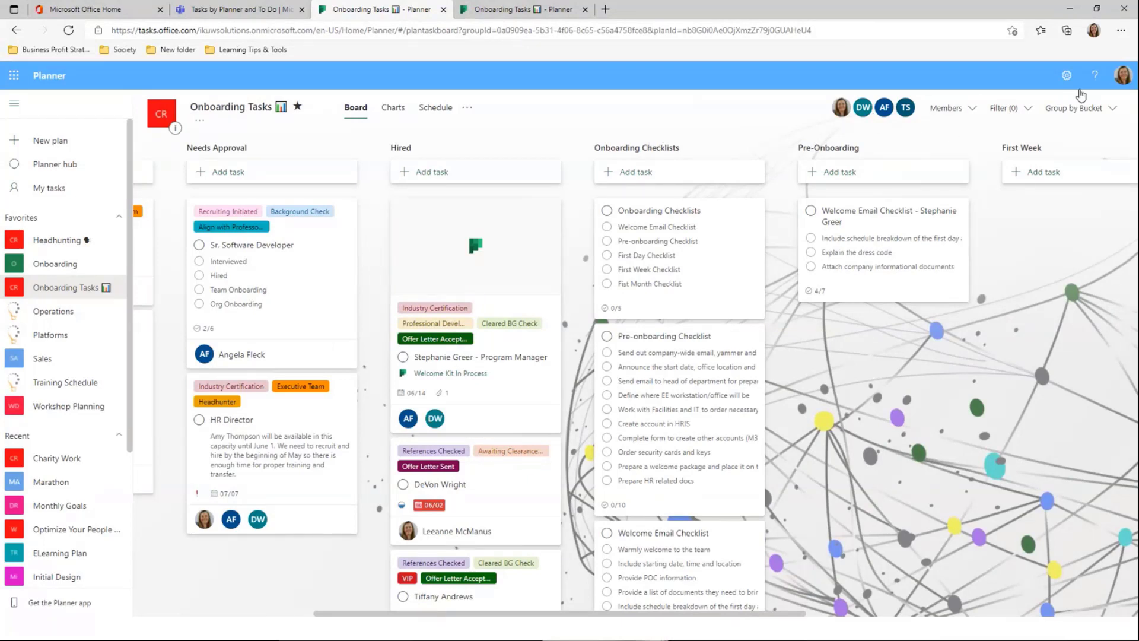
pyautogui.click(1066, 76)
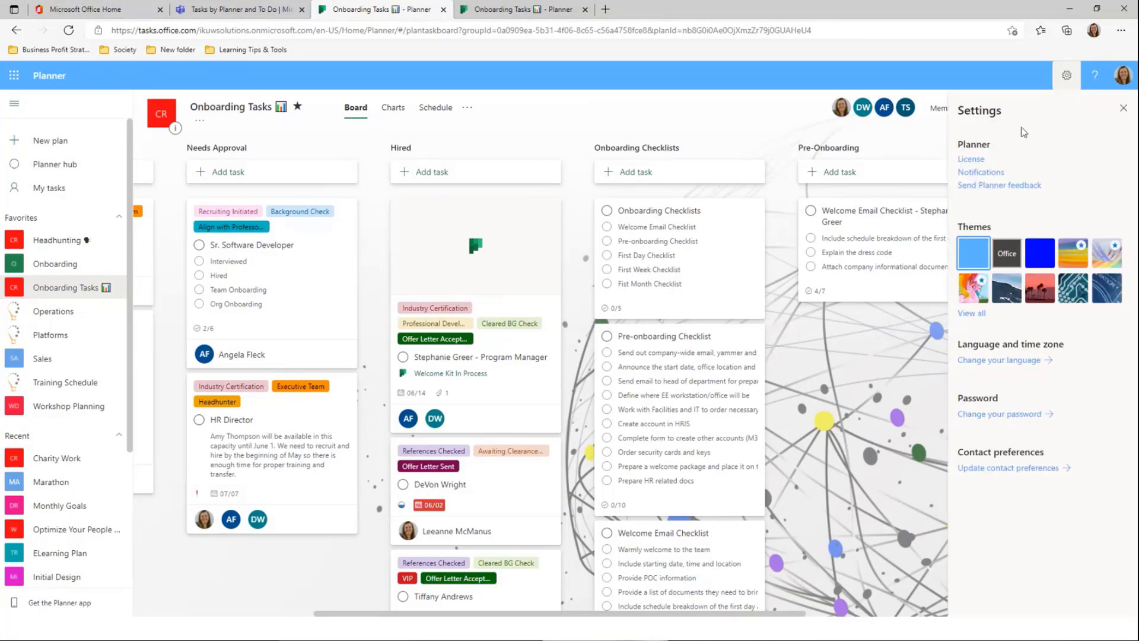
pyautogui.click(982, 173)
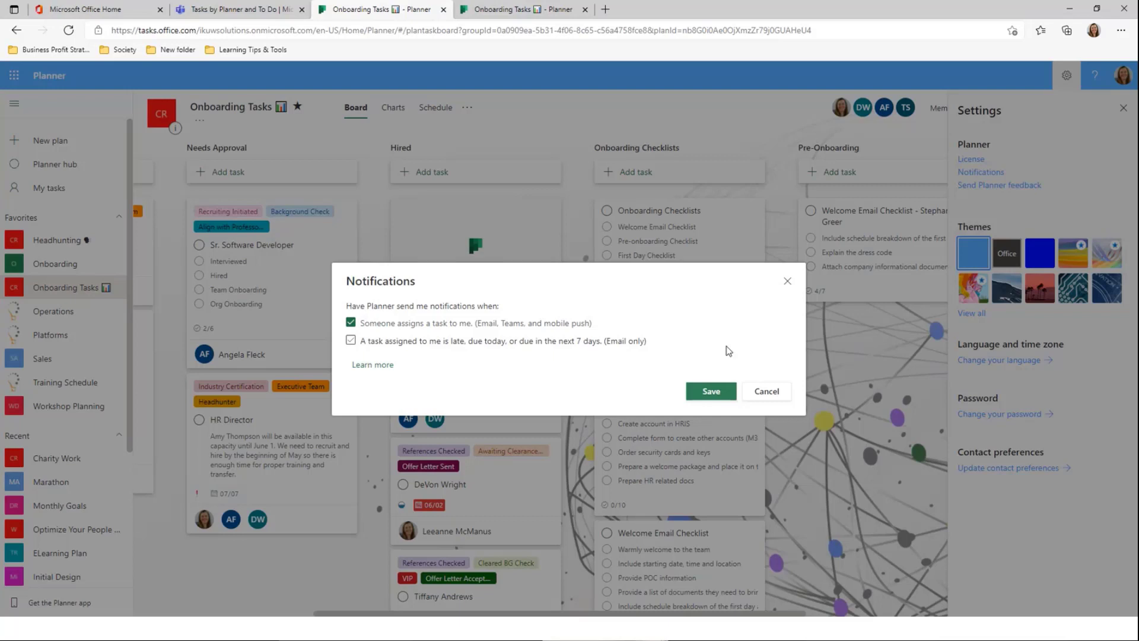
pyautogui.click(461, 344)
pyautogui.click(787, 281)
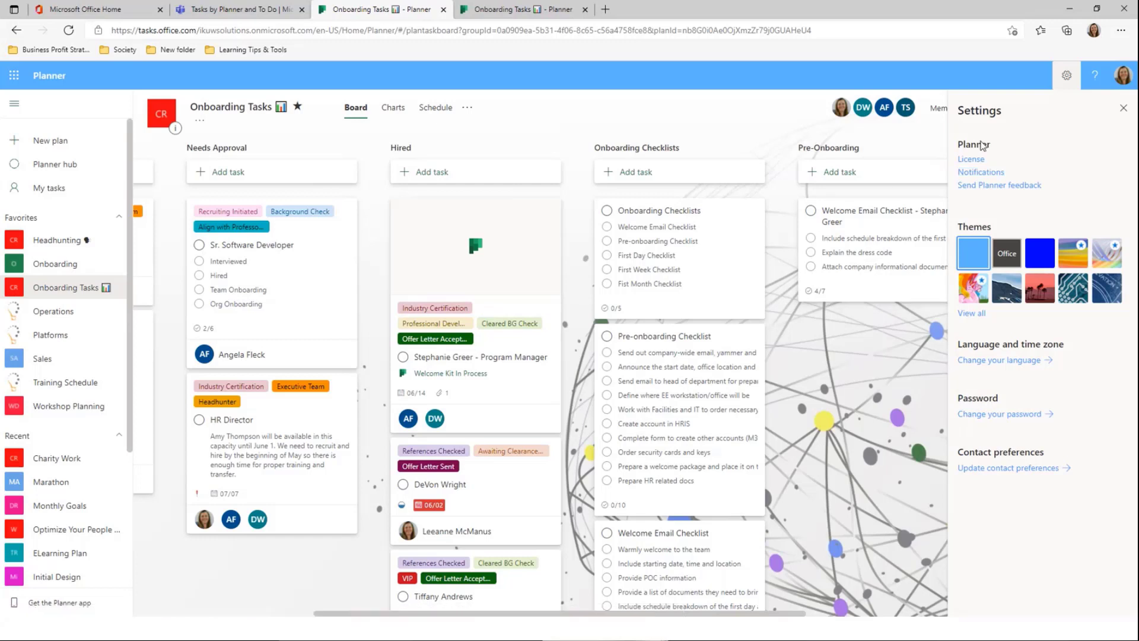
pyautogui.click(1123, 108)
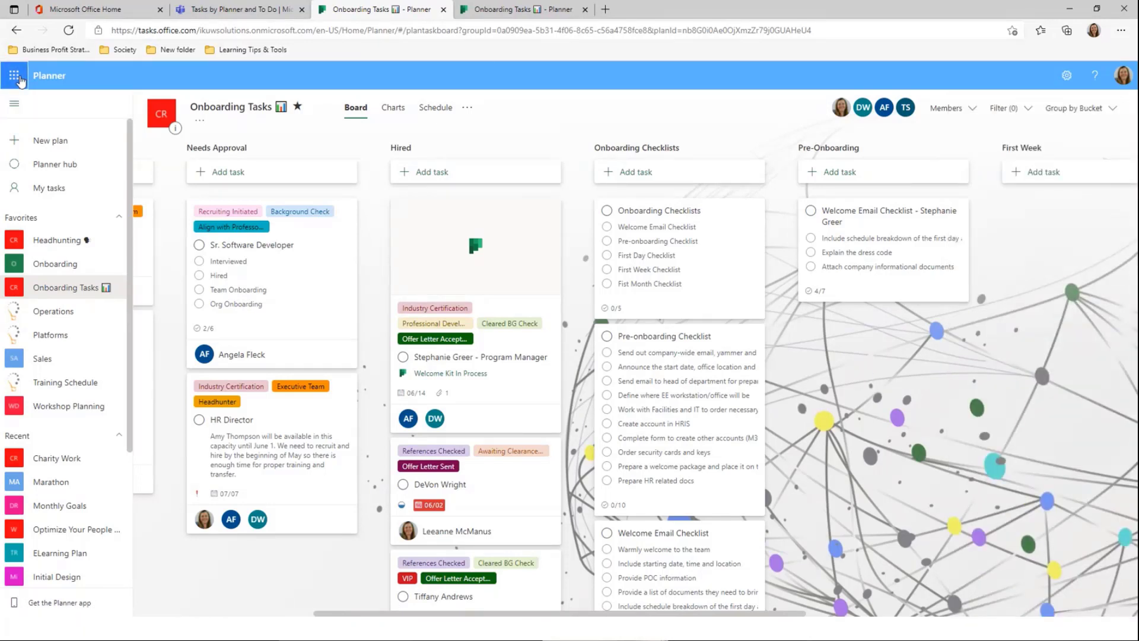
pyautogui.click(14, 75)
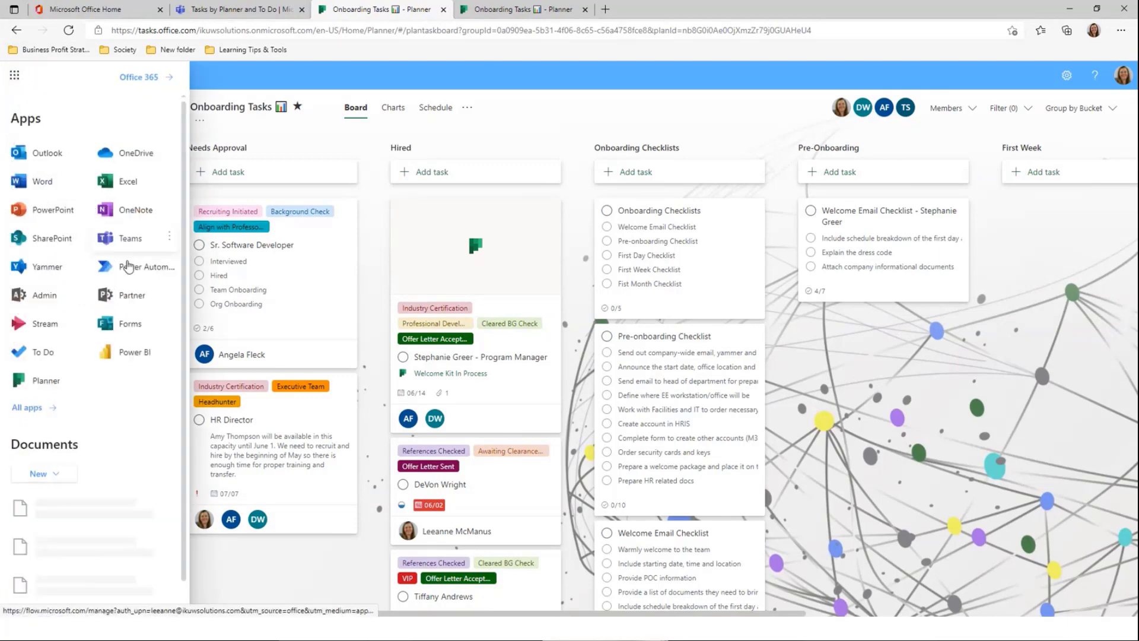
# Search Power Automate's flow templates for 'planner'
pyautogui.click(128, 266)
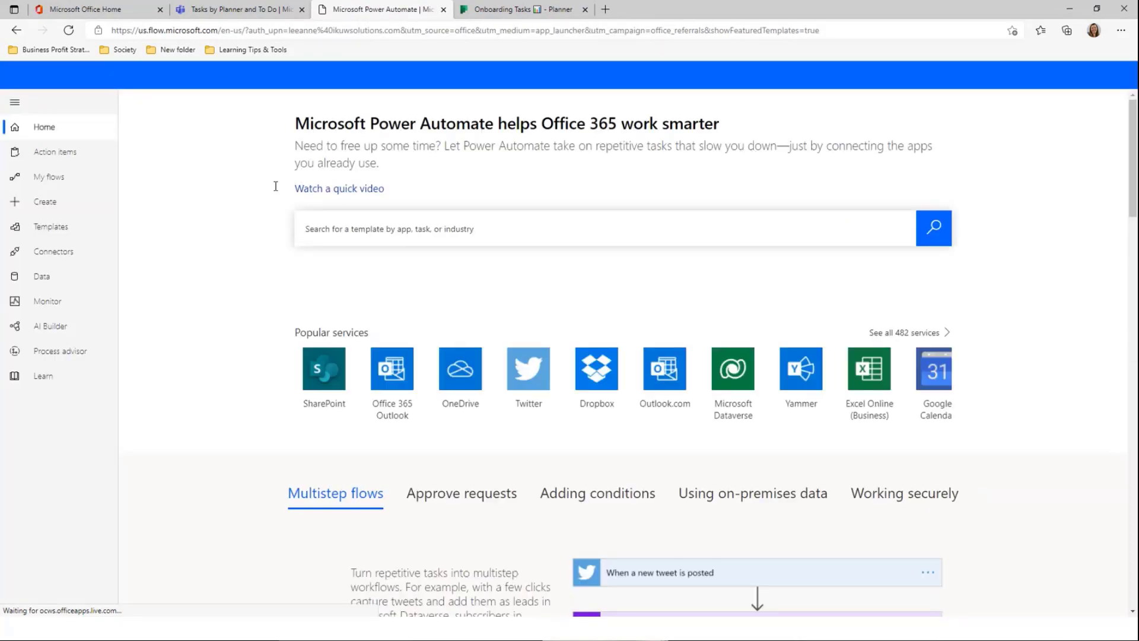
pyautogui.click(599, 217)
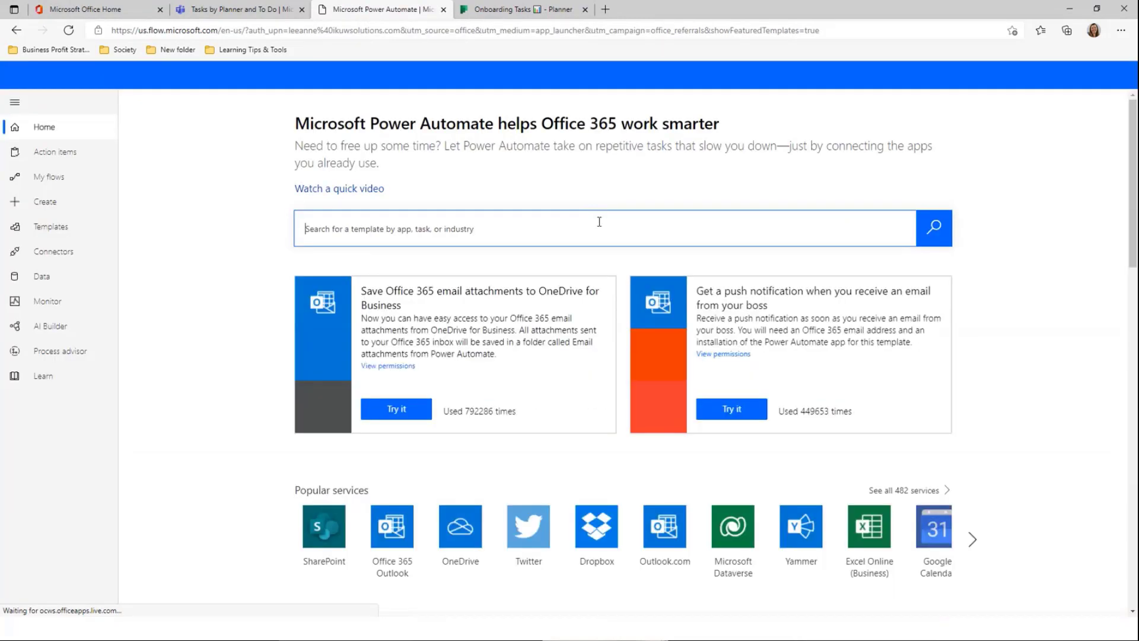
pyautogui.write('p')
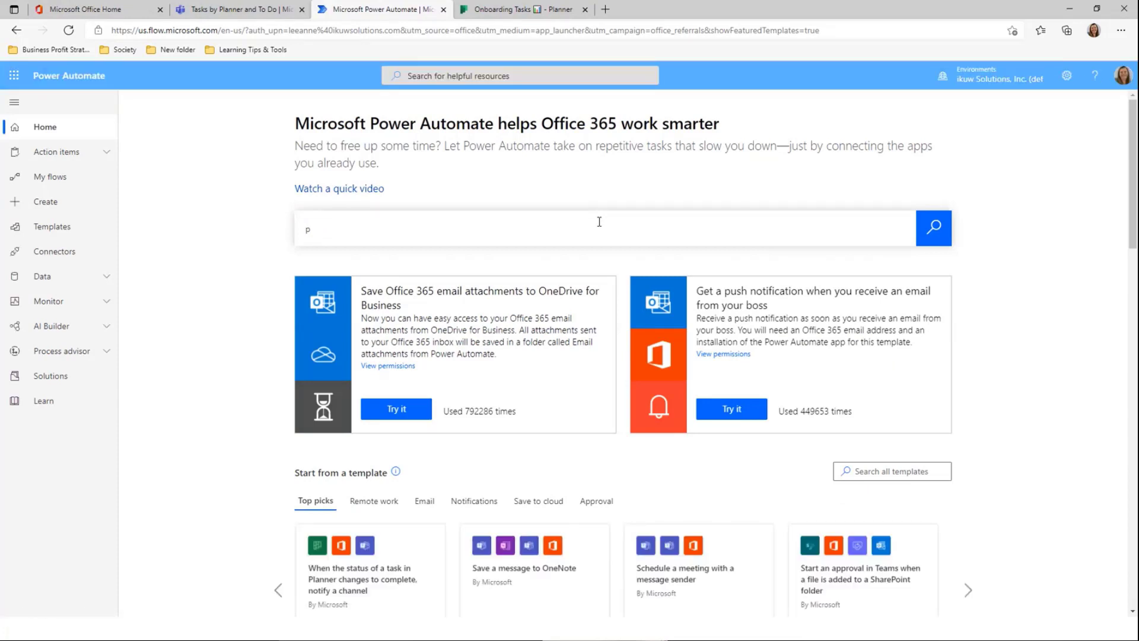
pyautogui.click(571, 238)
pyautogui.write('planner')
pyautogui.click(934, 231)
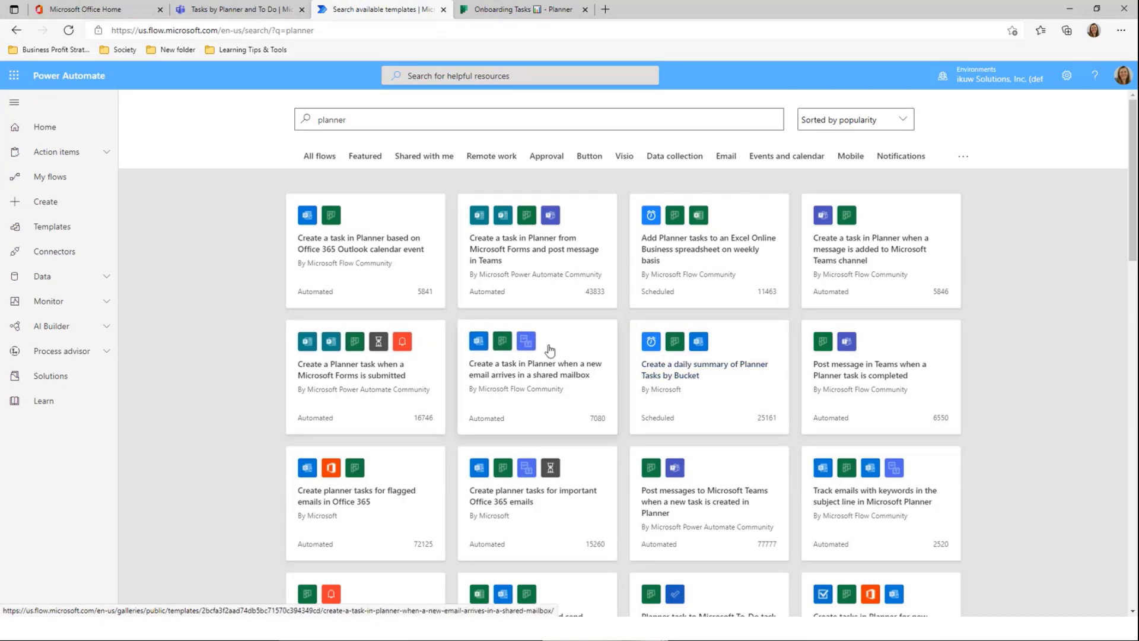
pyautogui.scroll(-2, 457, 394)
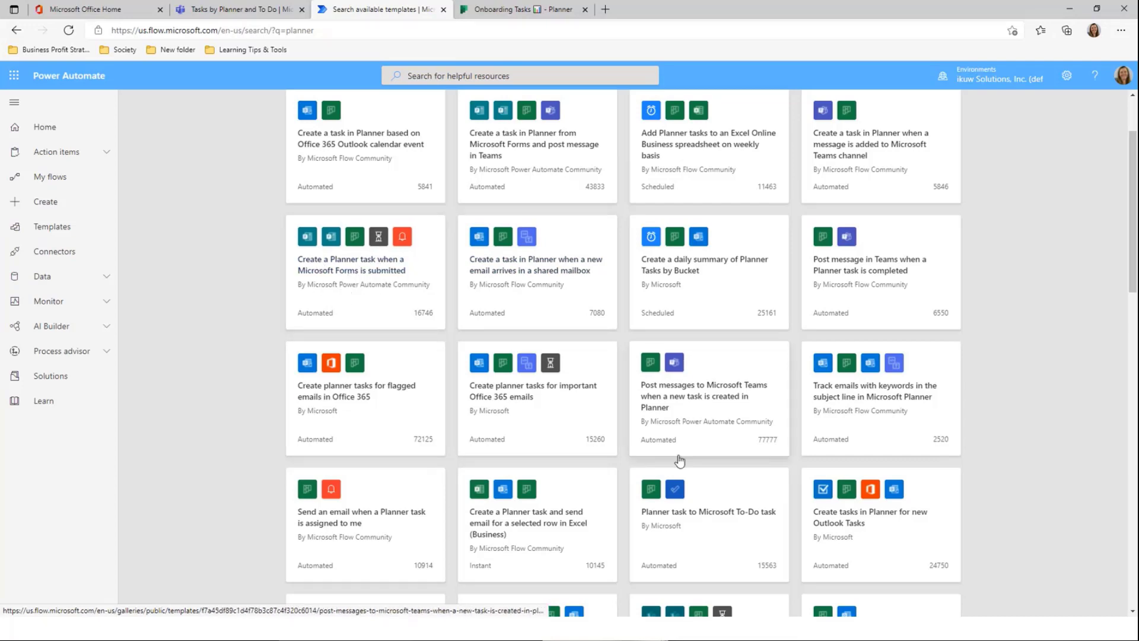
pyautogui.scroll(-3, 680, 461)
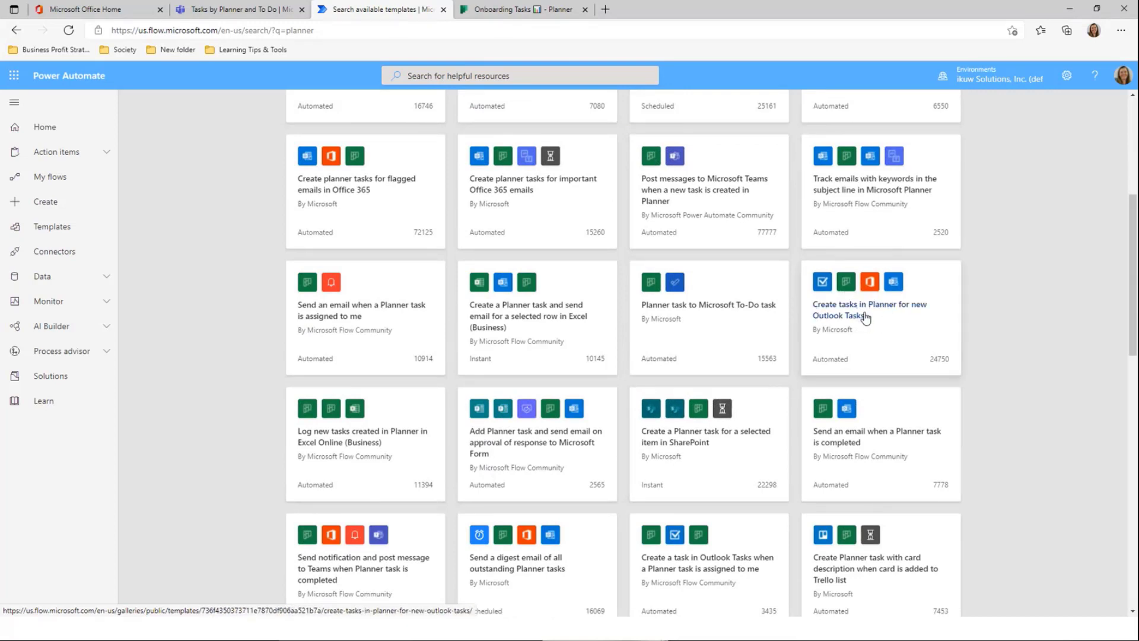
pyautogui.scroll(-3, 863, 323)
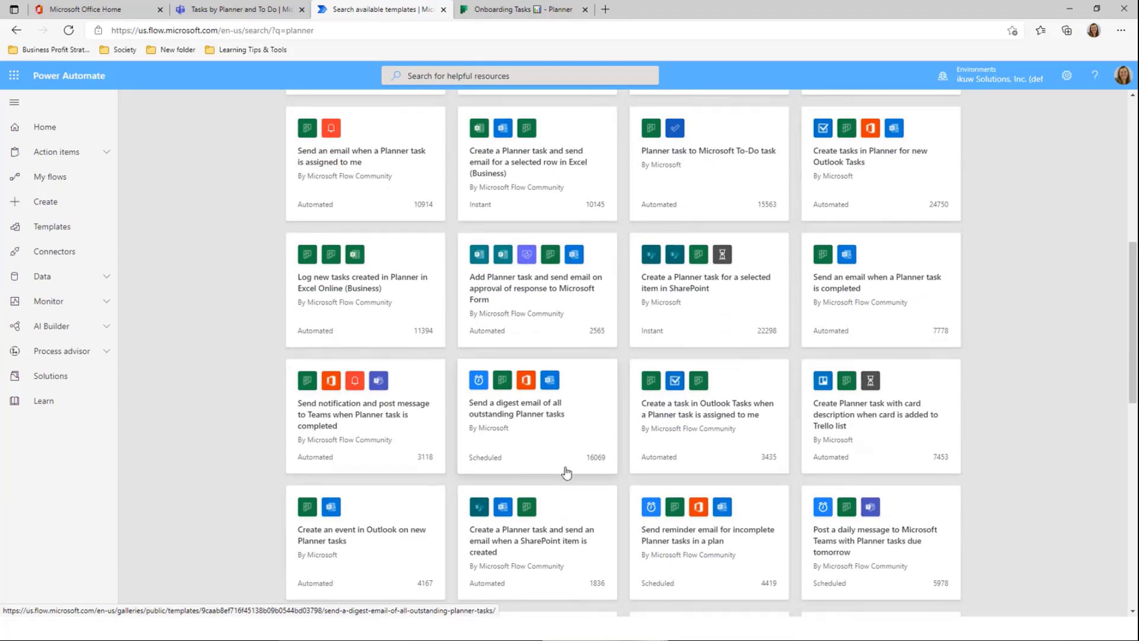
pyautogui.scroll(-5, 442, 445)
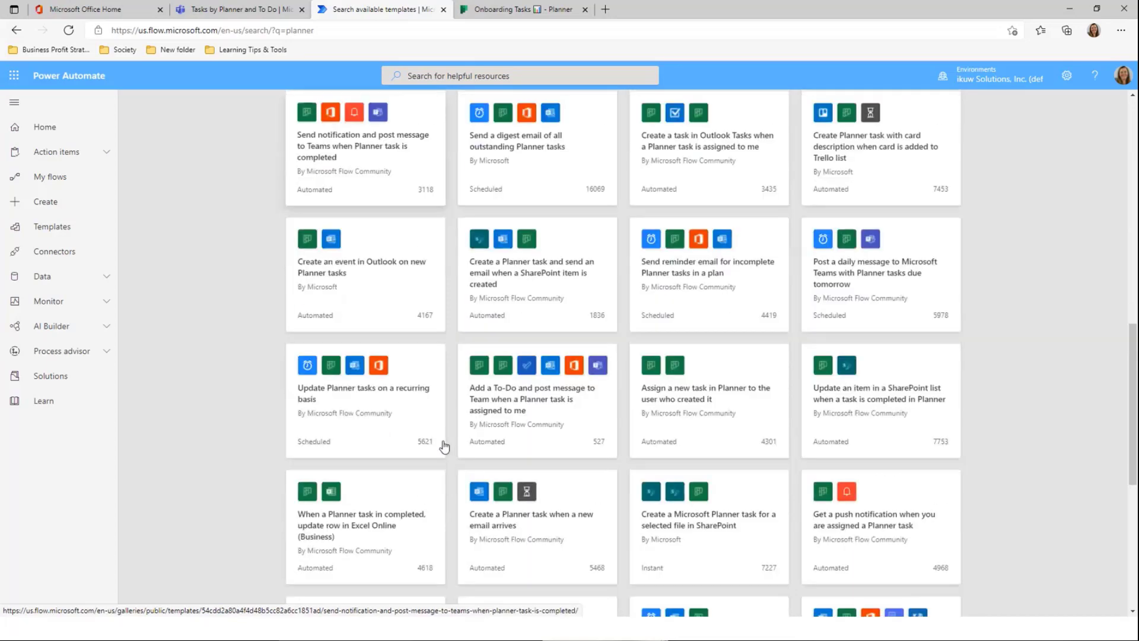
pyautogui.scroll(-4, 444, 446)
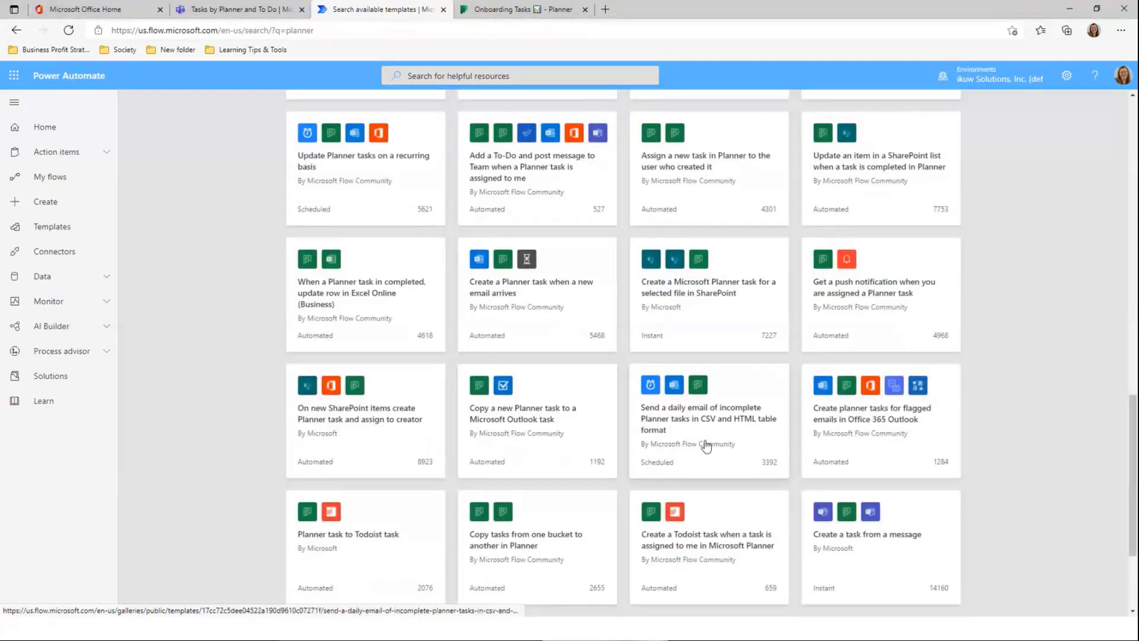
pyautogui.scroll(-3, 780, 444)
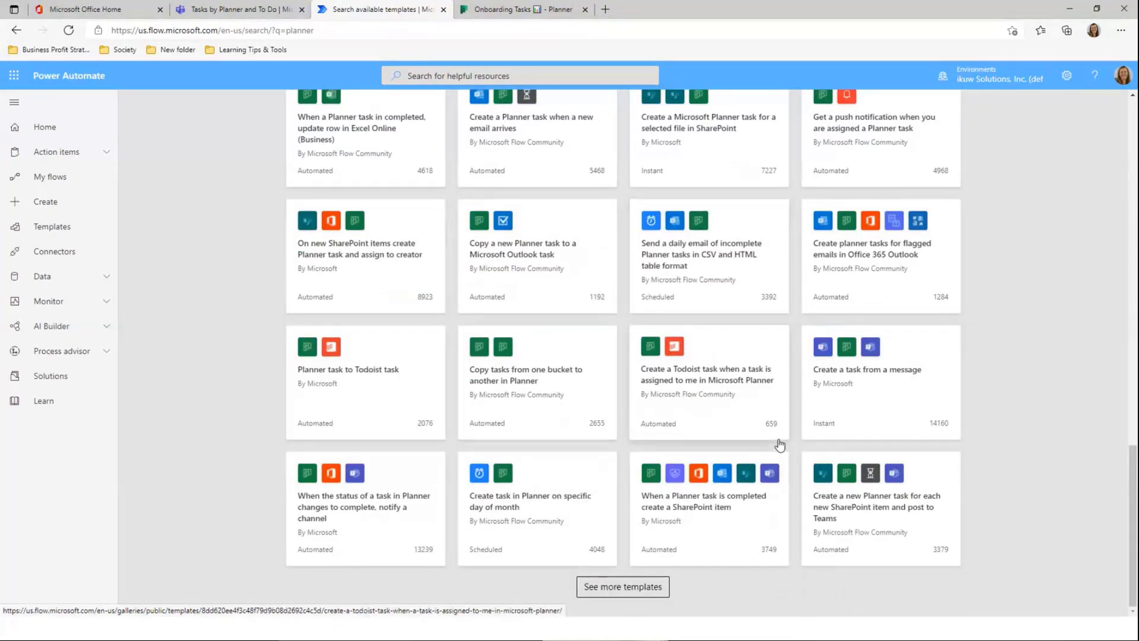
pyautogui.scroll(15, 780, 445)
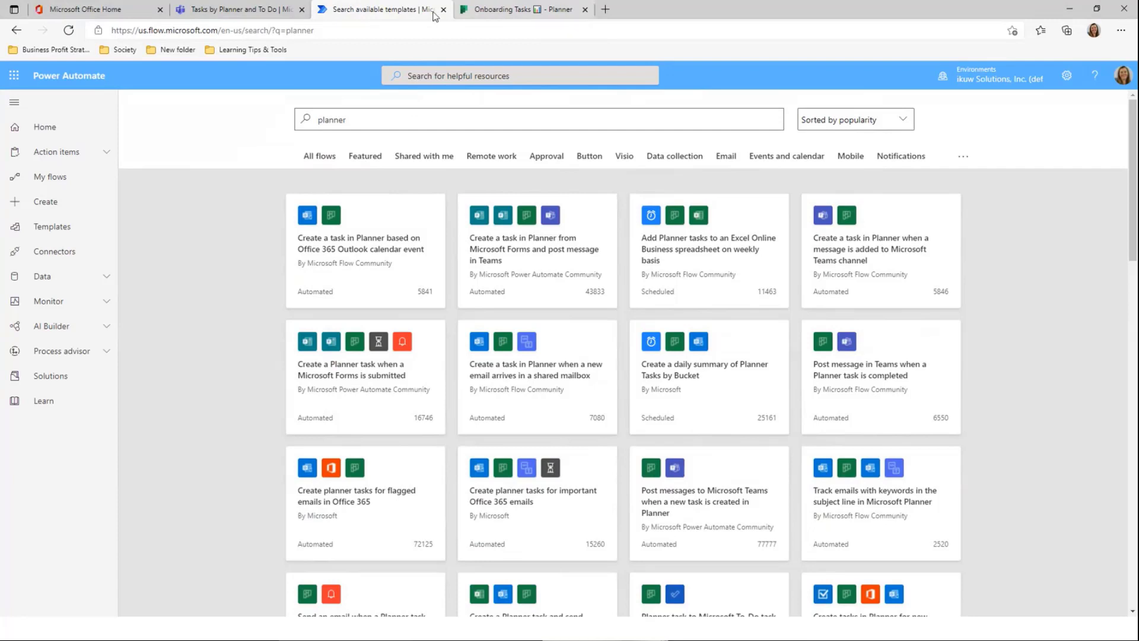
# Show the Onboarding Tasks plan as a board and open its plan options menu
pyautogui.click(488, 16)
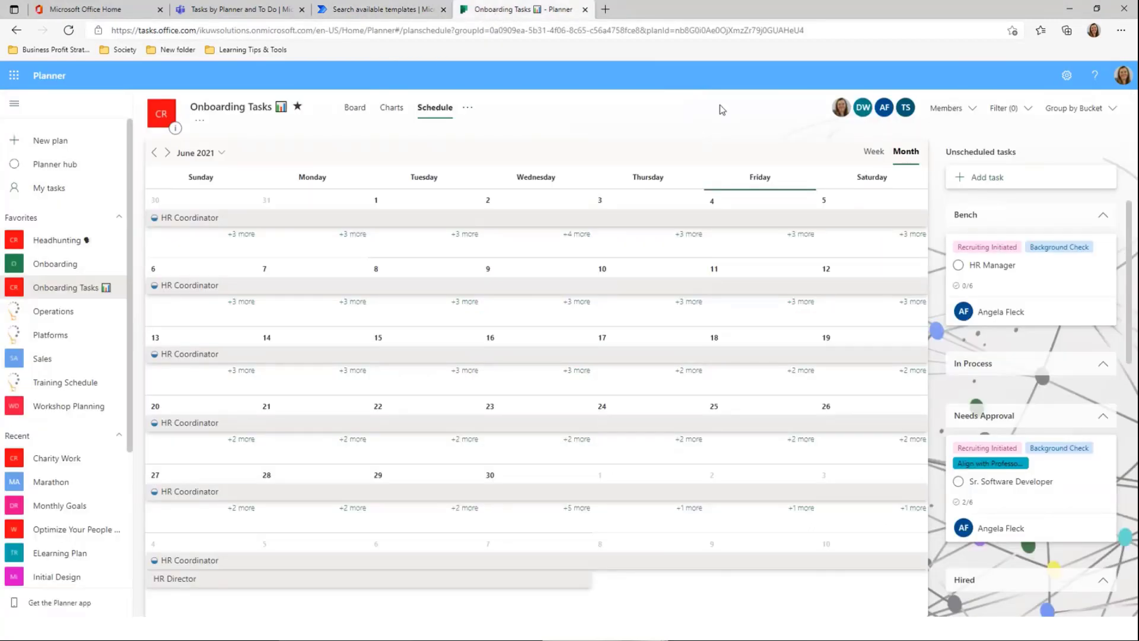
pyautogui.click(353, 114)
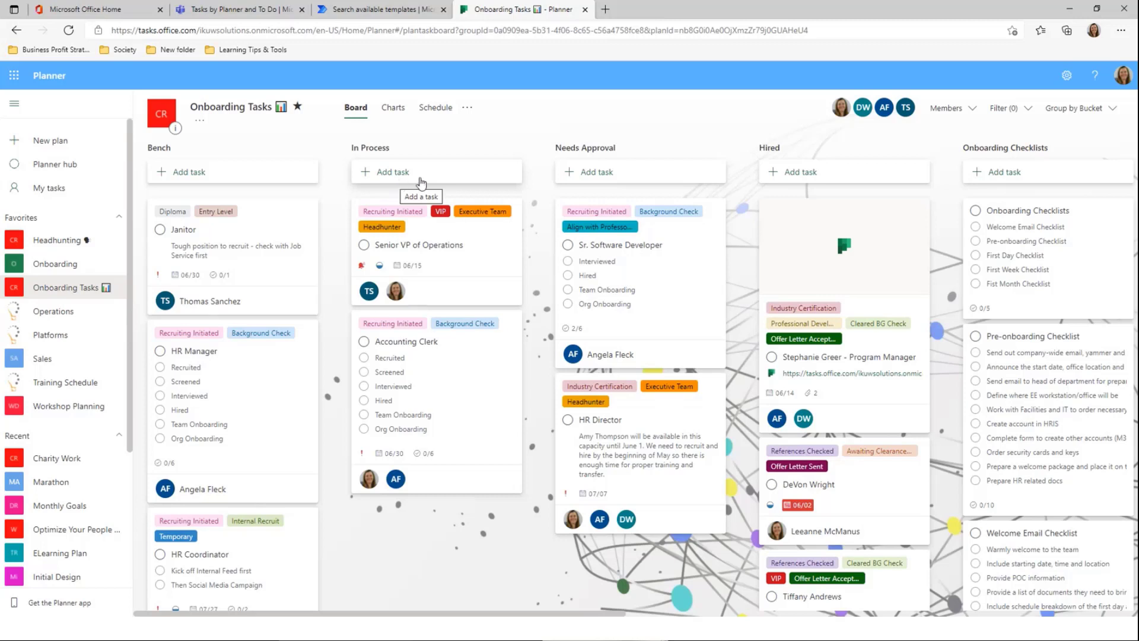
pyautogui.click(468, 109)
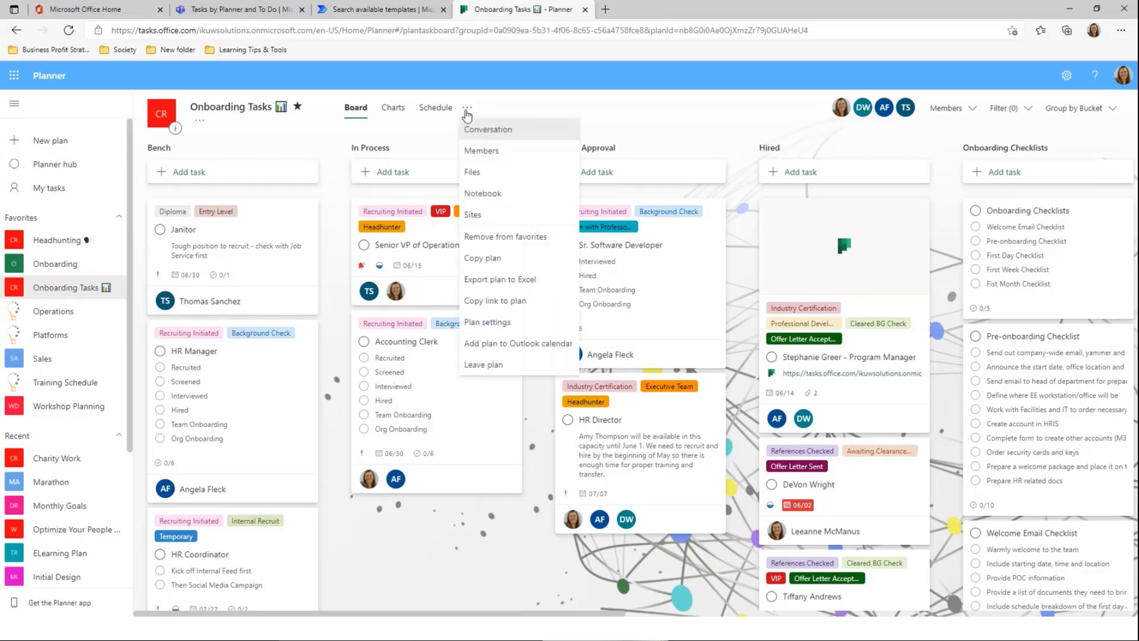
# Export the Onboarding Tasks plan to Excel and review the task rows in the maximized workbook
pyautogui.click(506, 280)
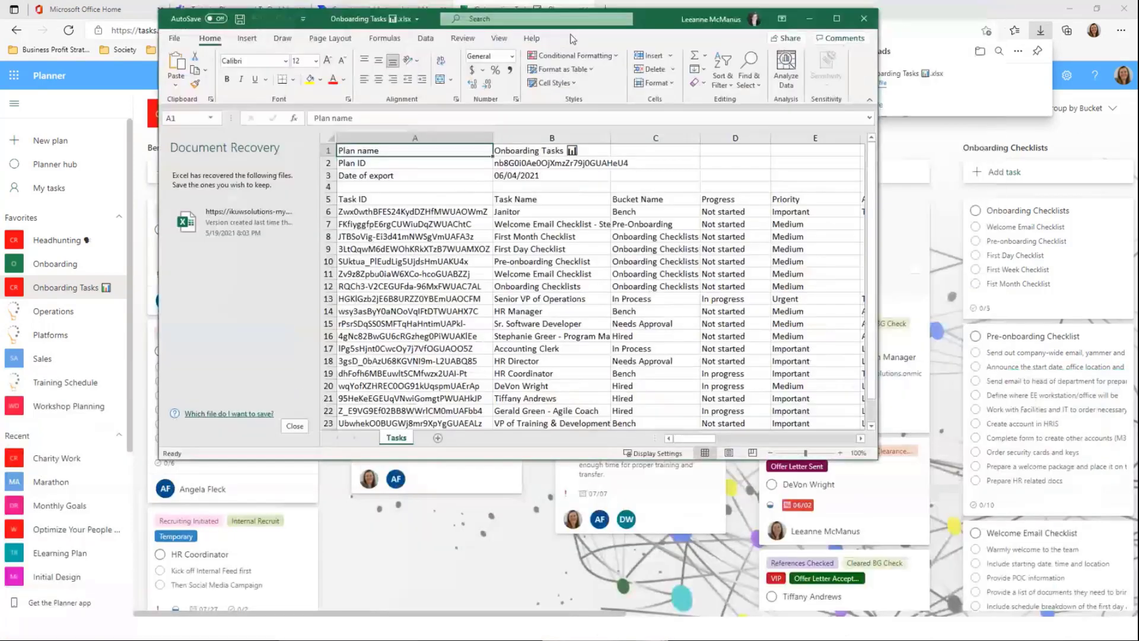
pyautogui.click(829, 12)
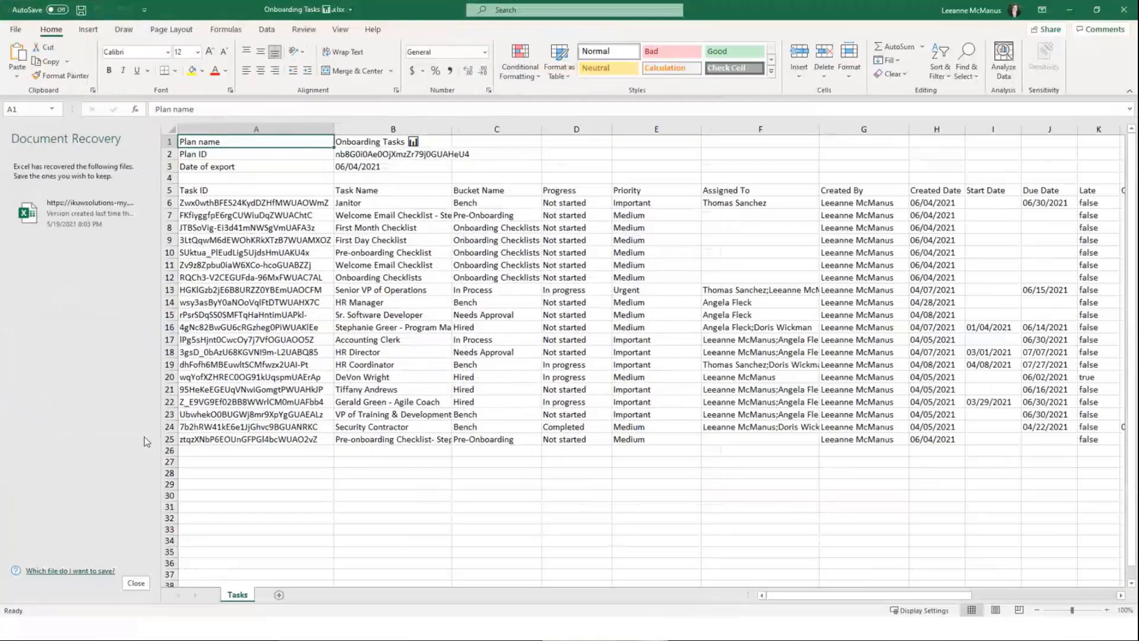
pyautogui.click(130, 596)
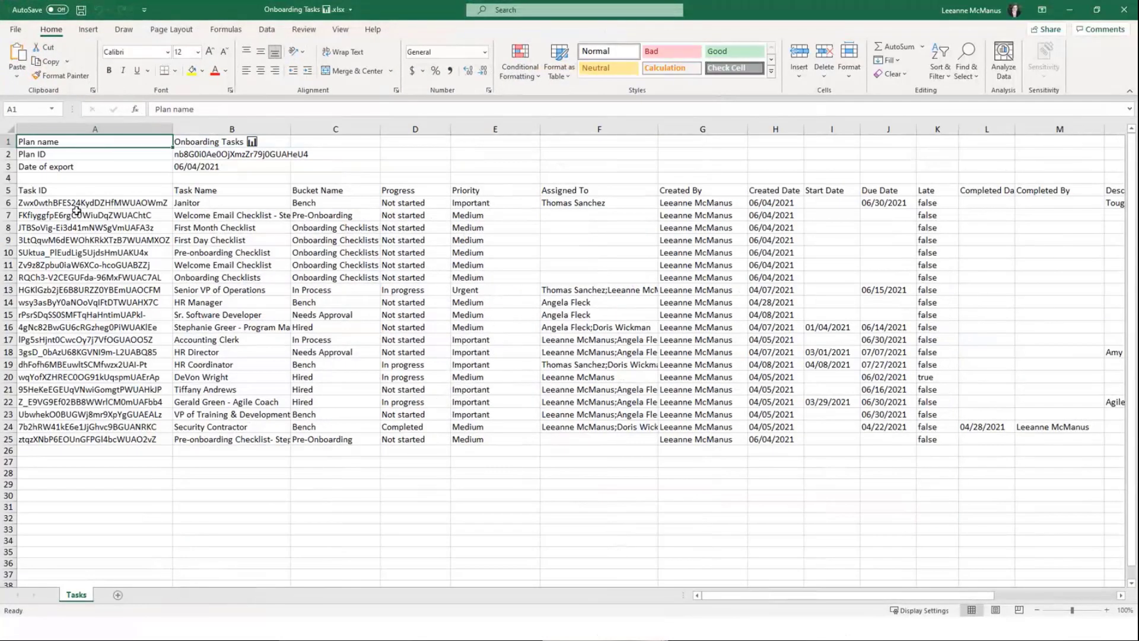
pyautogui.moveTo(68, 184); pyautogui.dragTo(1075, 197)
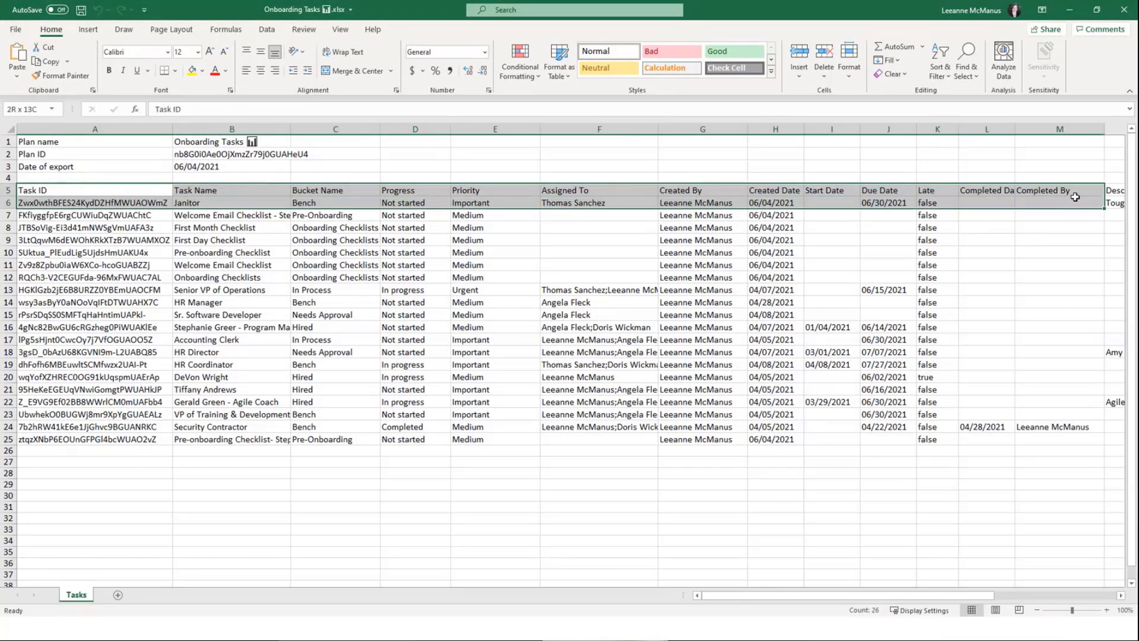
pyautogui.click(575, 351)
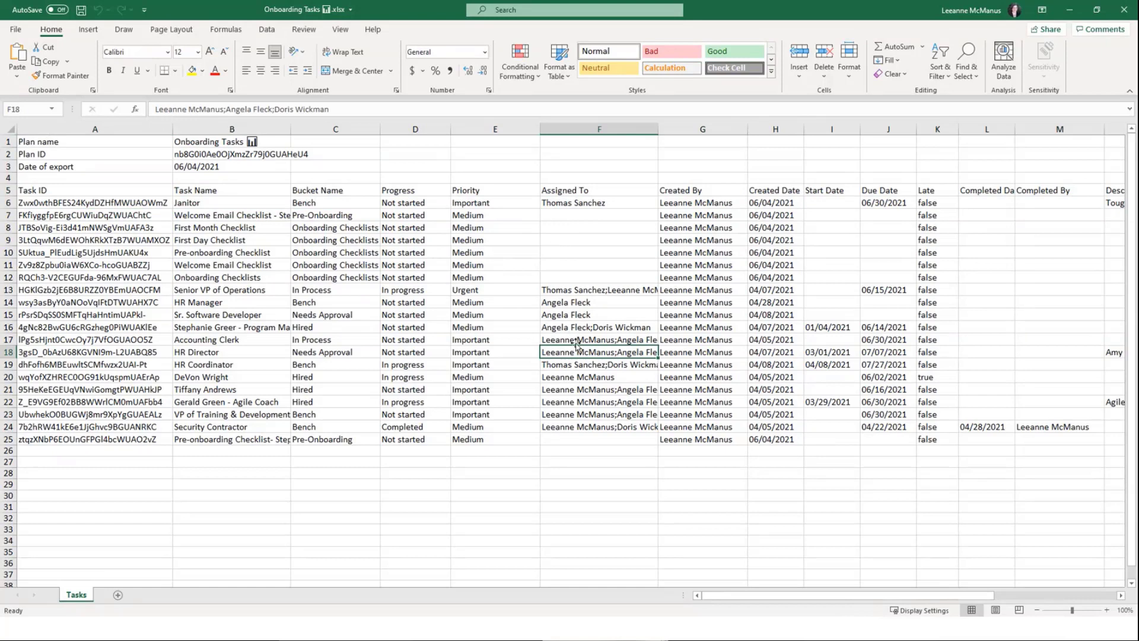
pyautogui.moveTo(707, 595); pyautogui.dragTo(898, 600)
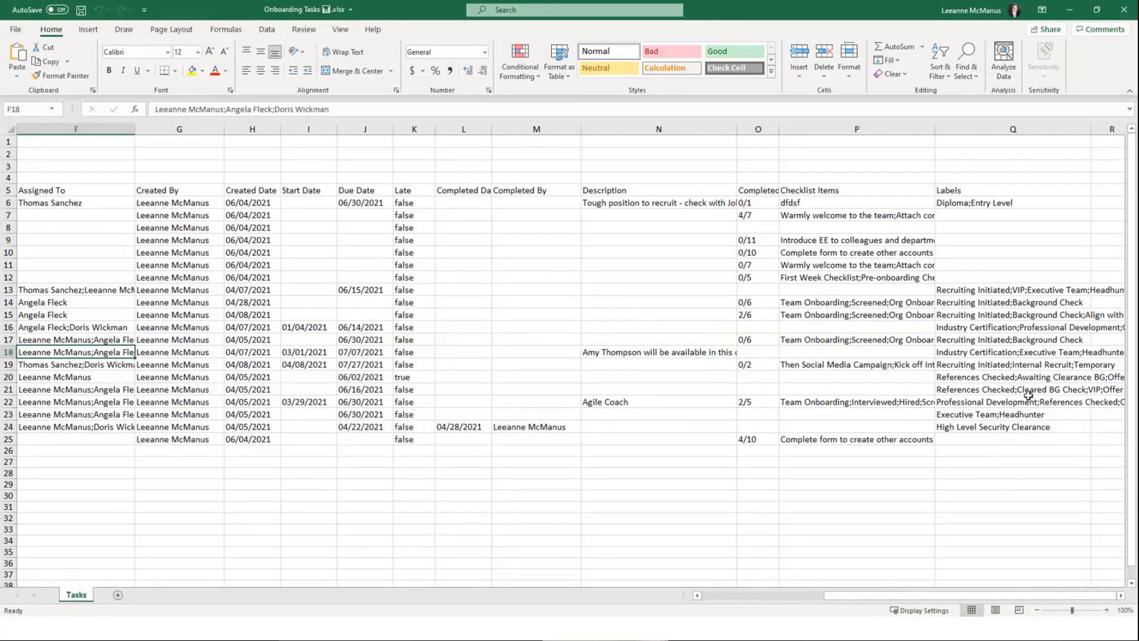
pyautogui.click(1070, 10)
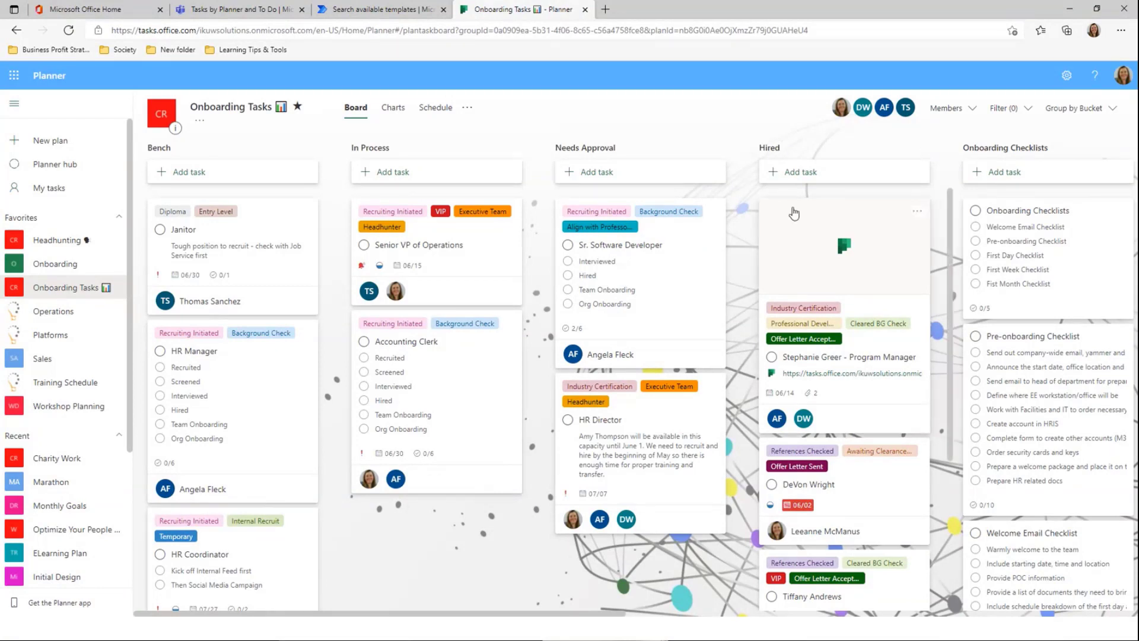
# Open the Onboarding Tasks charts: 19 tasks left, 15 not started, 3 in progress, 1 late
pyautogui.click(393, 119)
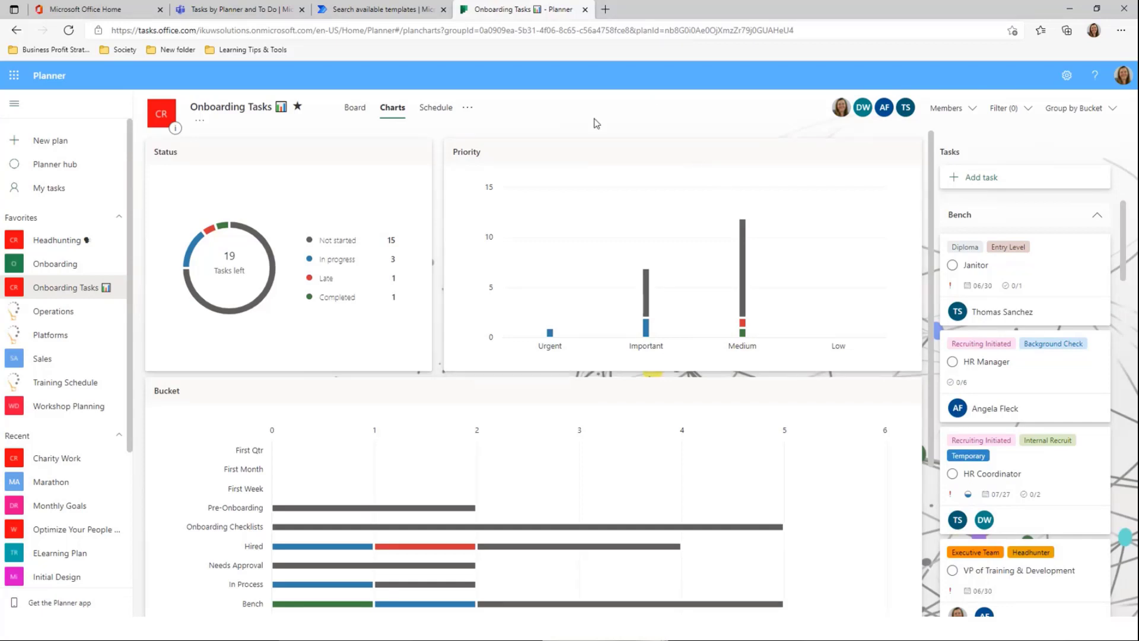
pyautogui.click(468, 109)
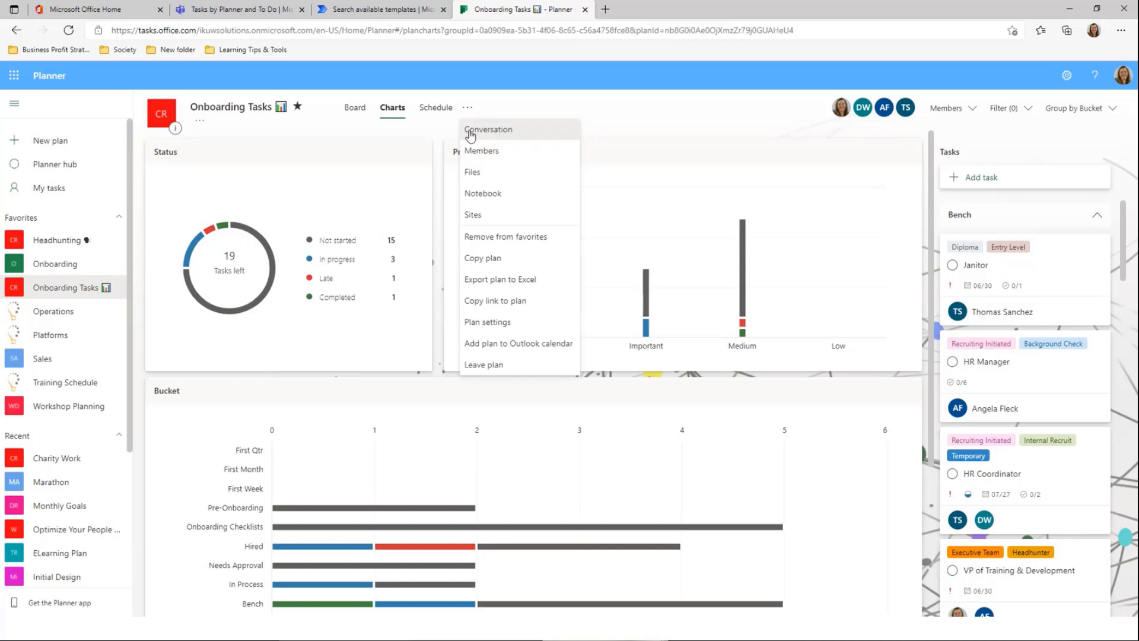
pyautogui.click(617, 141)
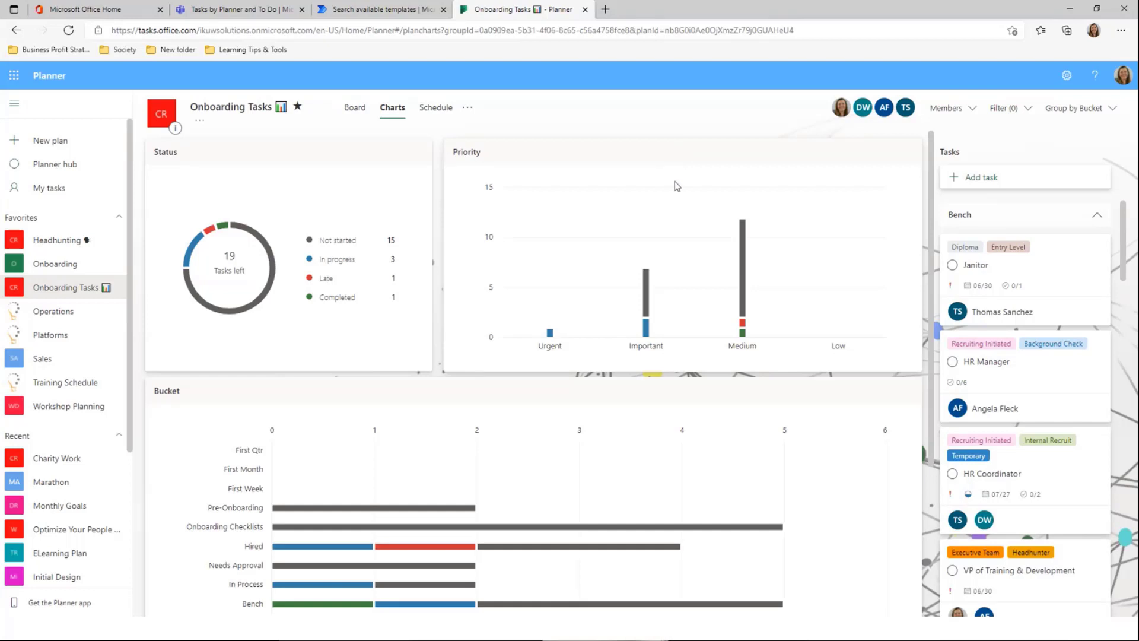
# Open the New plan form with its extra options, then close it without creating a plan
pyautogui.click(80, 143)
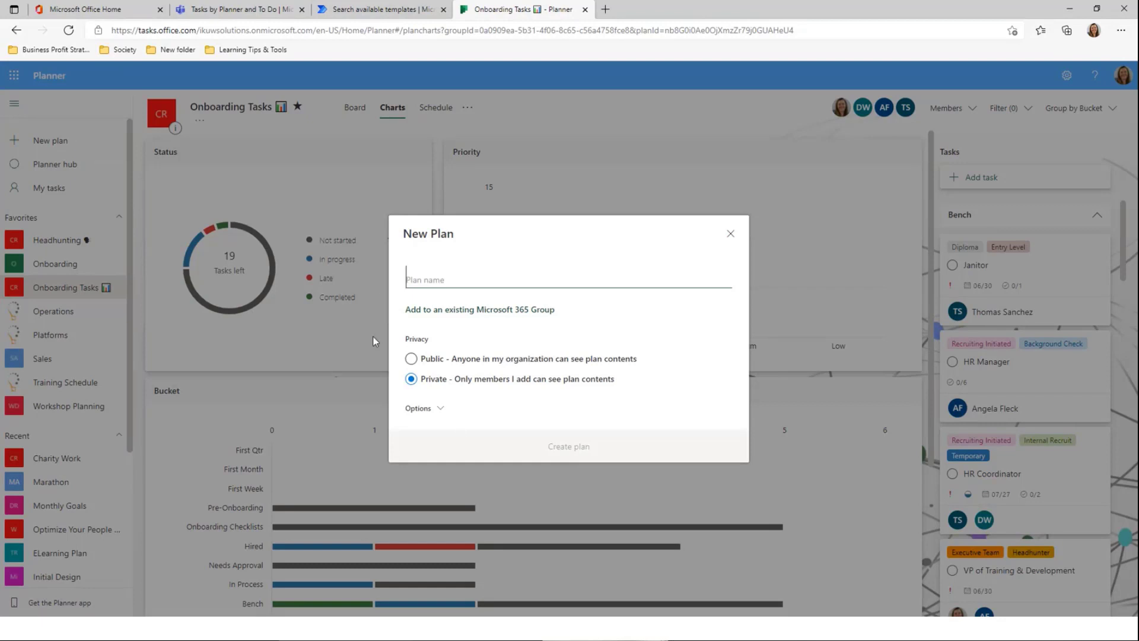
pyautogui.click(444, 409)
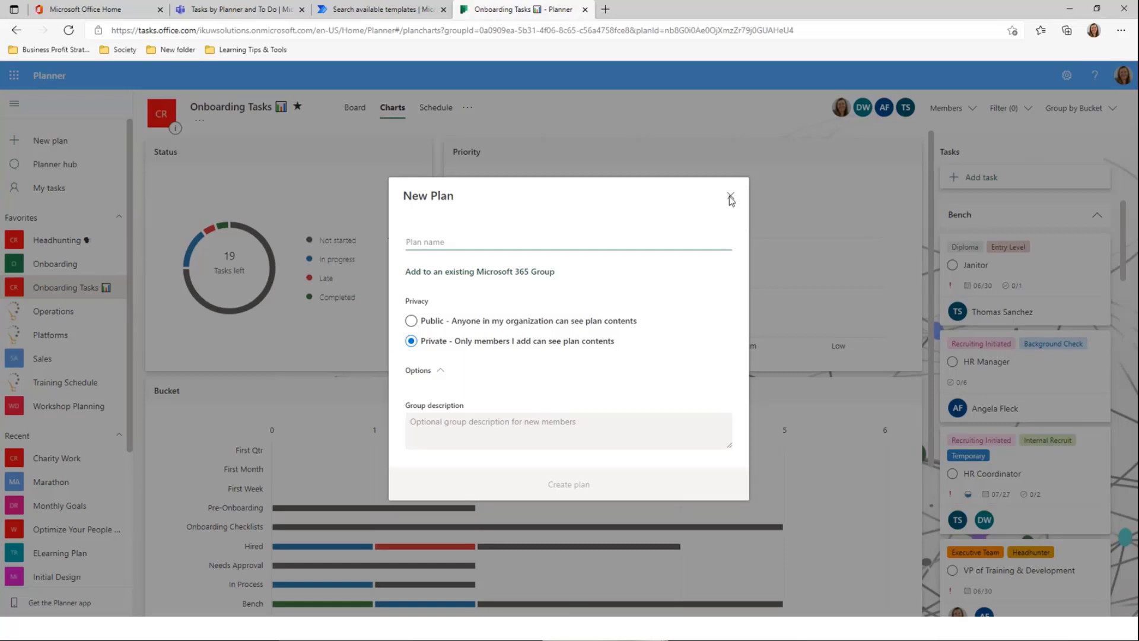
pyautogui.click(731, 198)
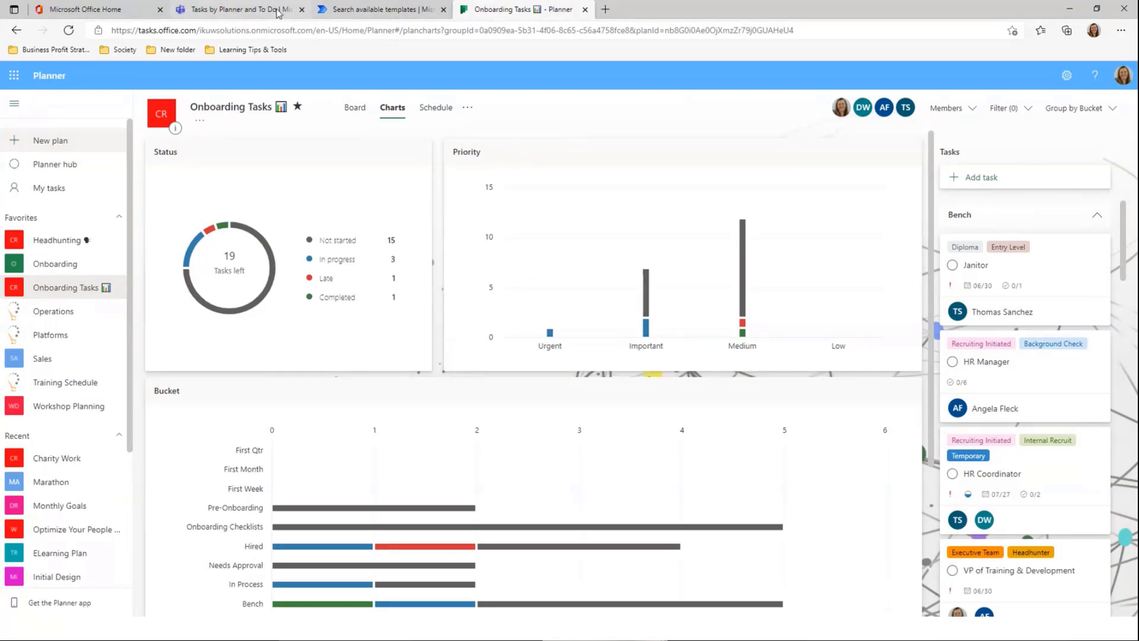
pyautogui.click(243, 9)
# Add a Planner tab with a new 'Training Infrastructure' plan to the Training Infrastructure channel
pyautogui.click(20, 172)
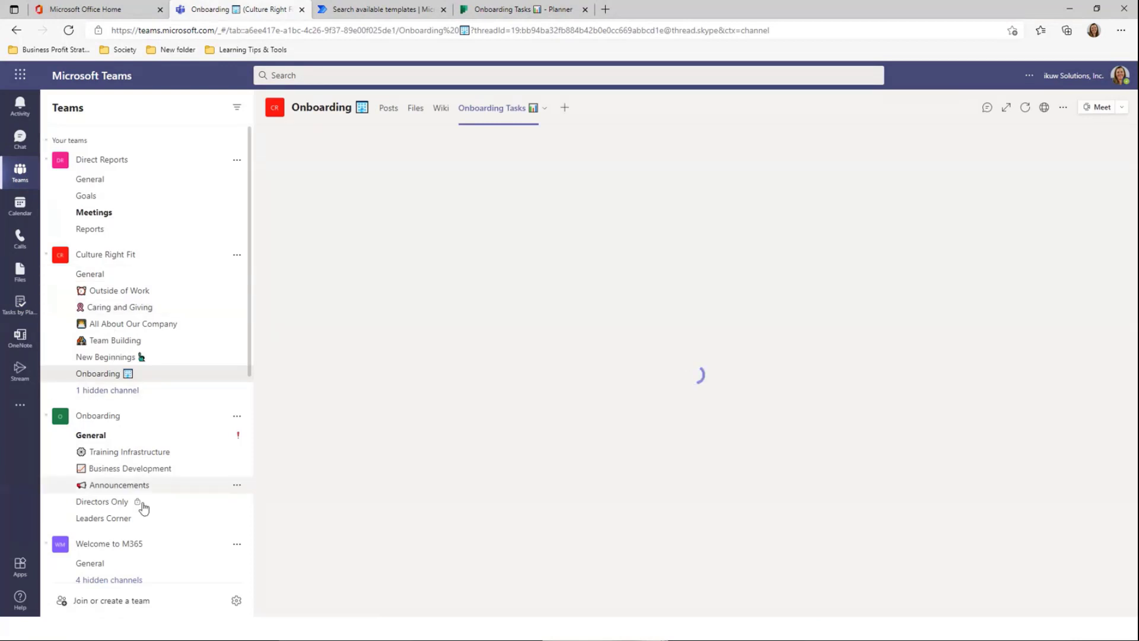
pyautogui.click(181, 455)
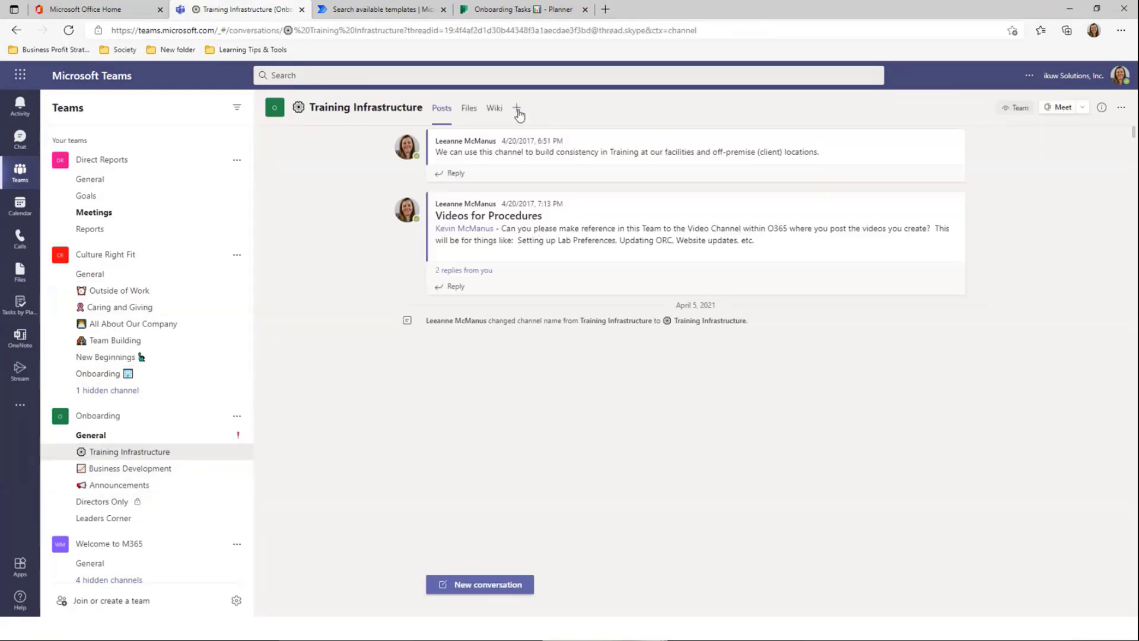
pyautogui.click(517, 108)
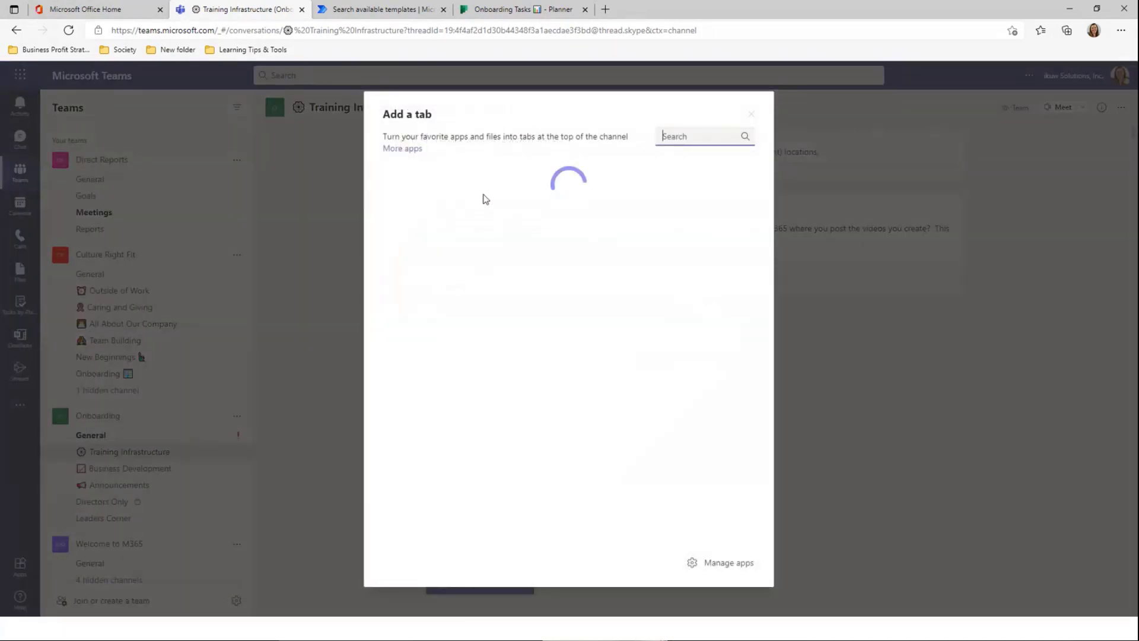
pyautogui.press('Escape')
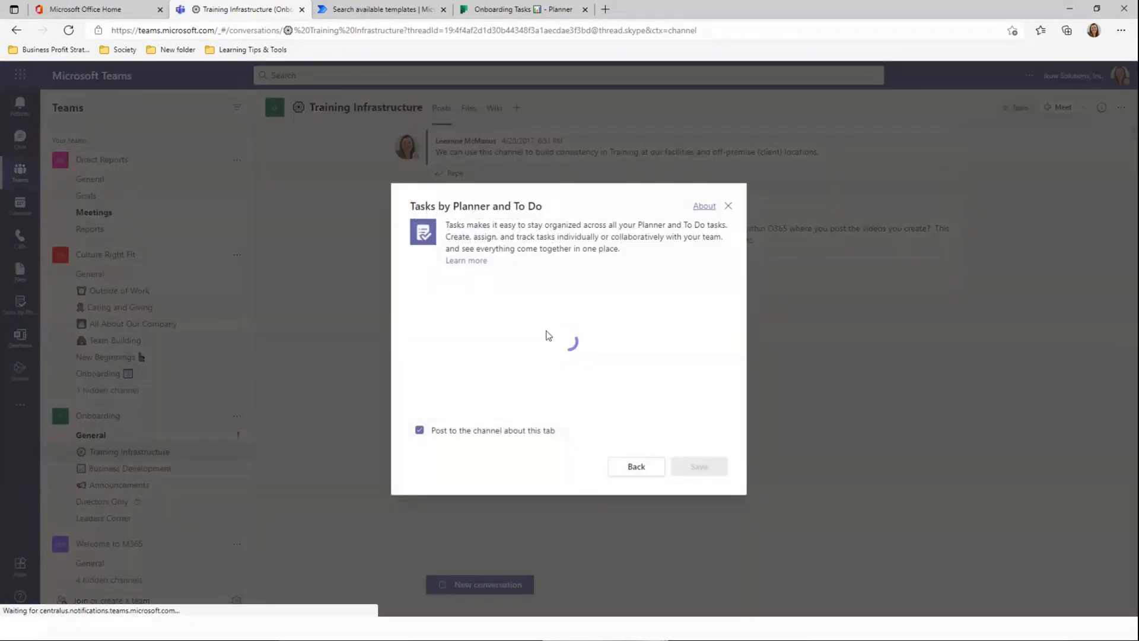
pyautogui.click(510, 318)
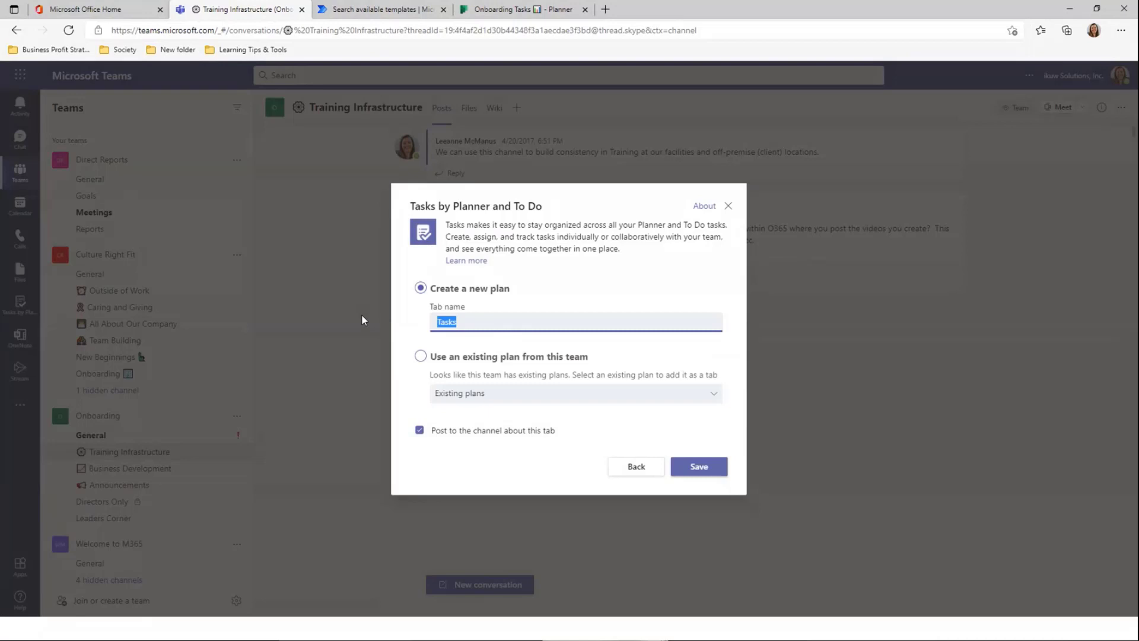
pyautogui.write('Inf')
pyautogui.write('Training')
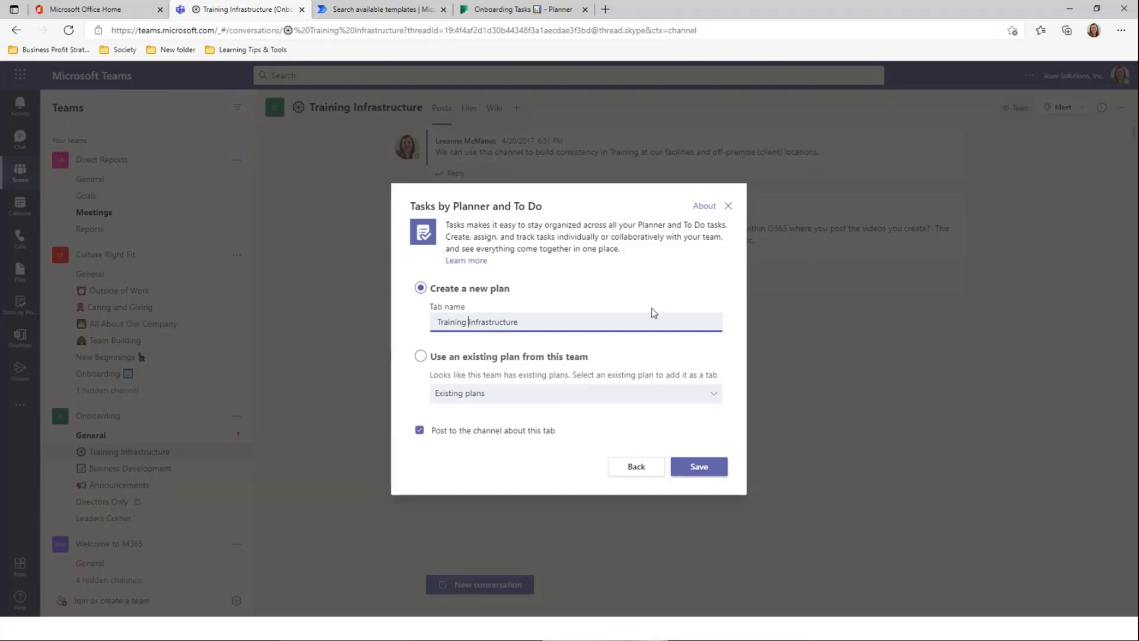
pyautogui.click(712, 469)
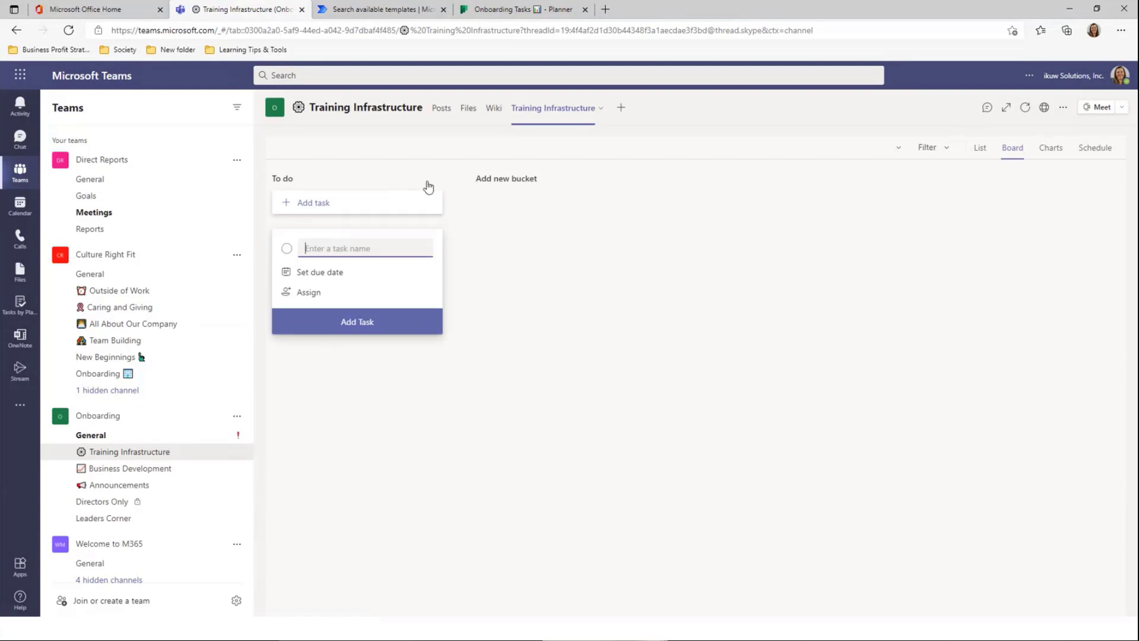
# Open the Training Infrastructure plan in the browser, review its groups, then go to its SharePoint Sites
pyautogui.click(1048, 108)
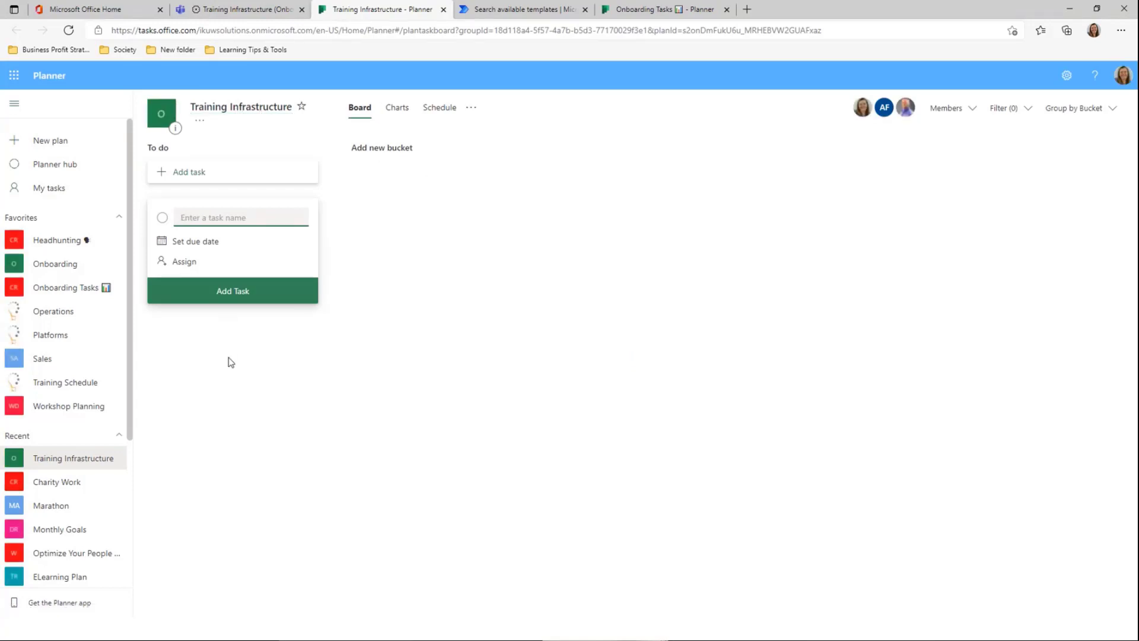
pyautogui.click(200, 122)
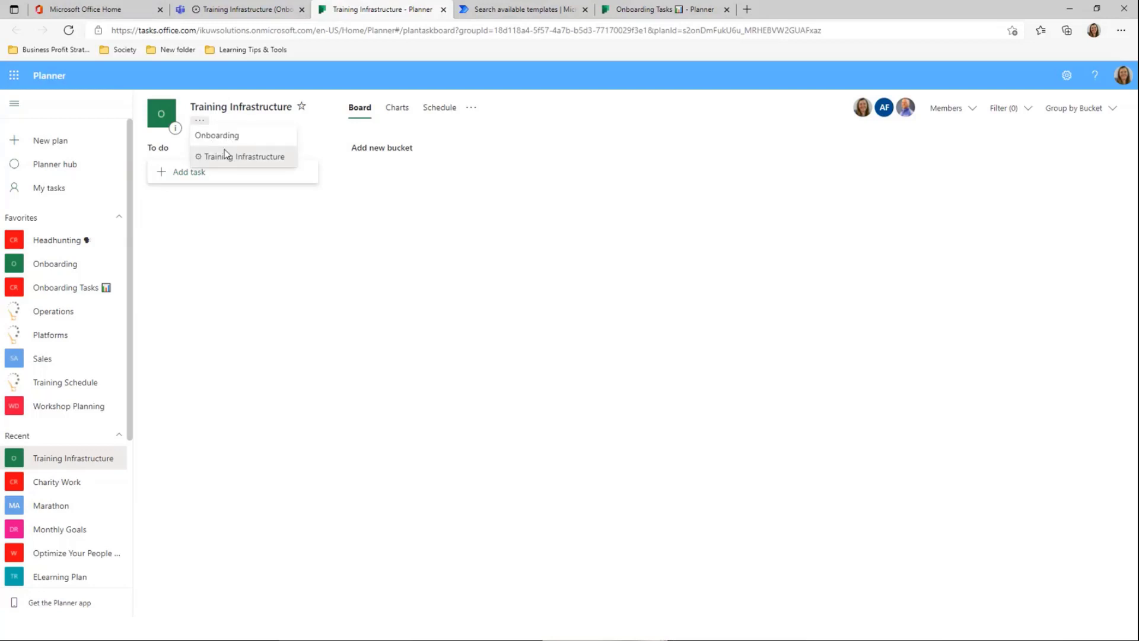
pyautogui.click(447, 218)
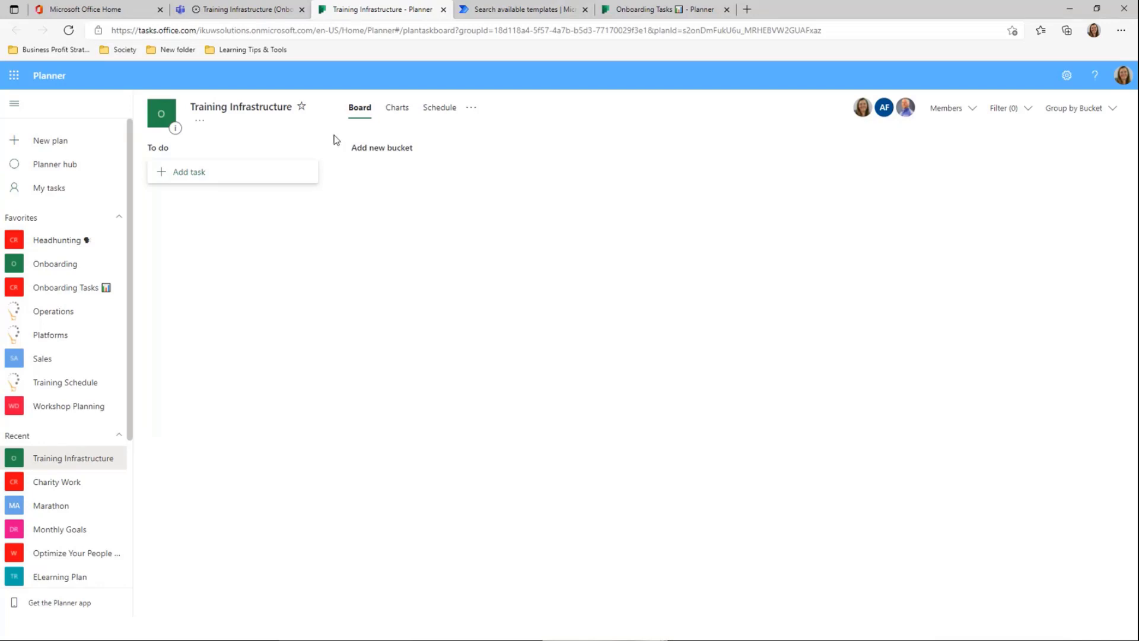
pyautogui.click(472, 107)
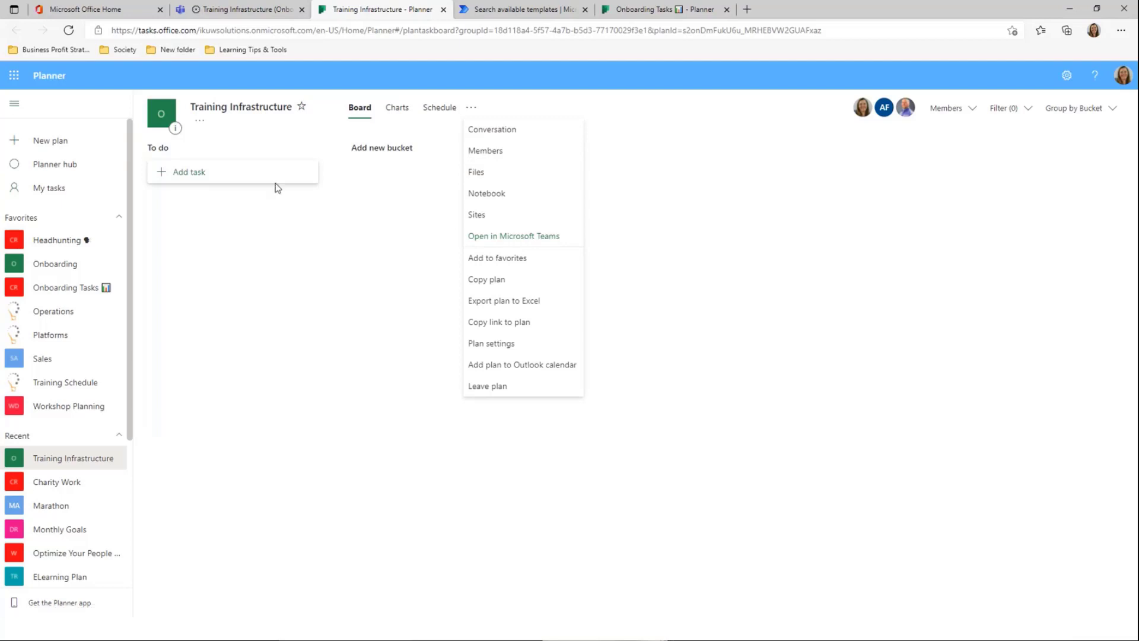
pyautogui.click(507, 220)
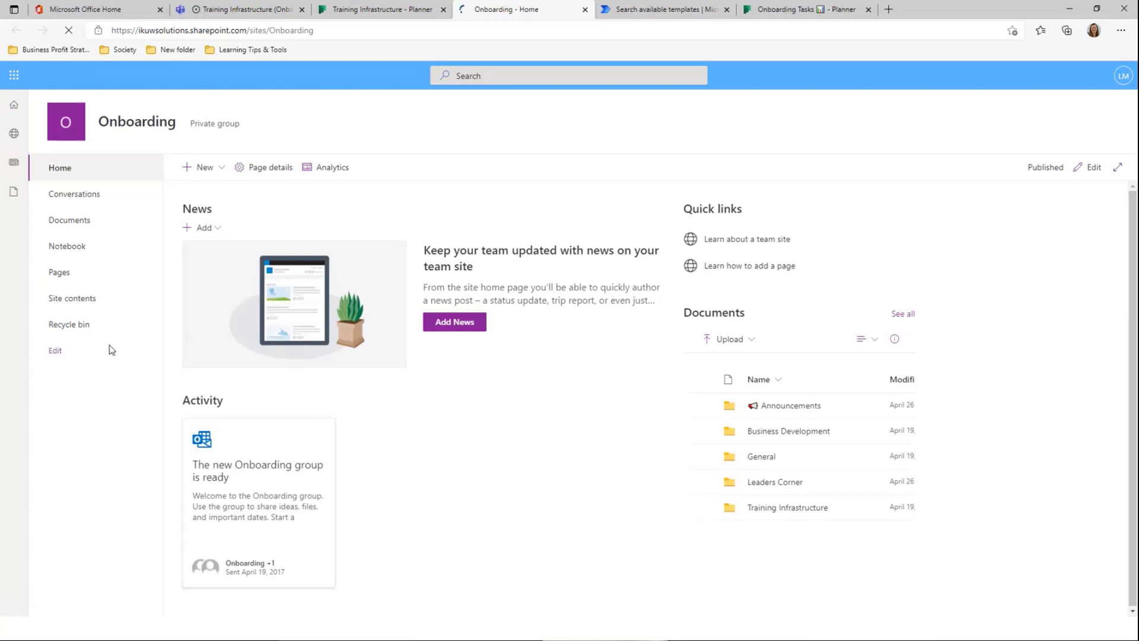
# Add and save a Planner link in the Onboarding site navigation, then follow it to the plan
pyautogui.click(69, 356)
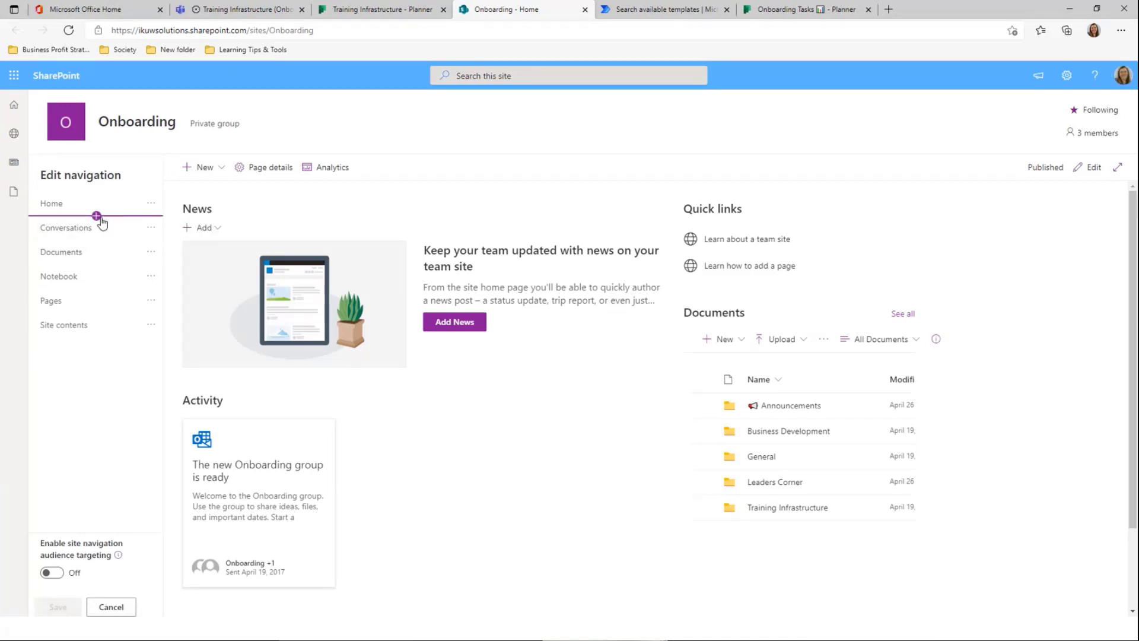
pyautogui.click(98, 216)
pyautogui.click(326, 162)
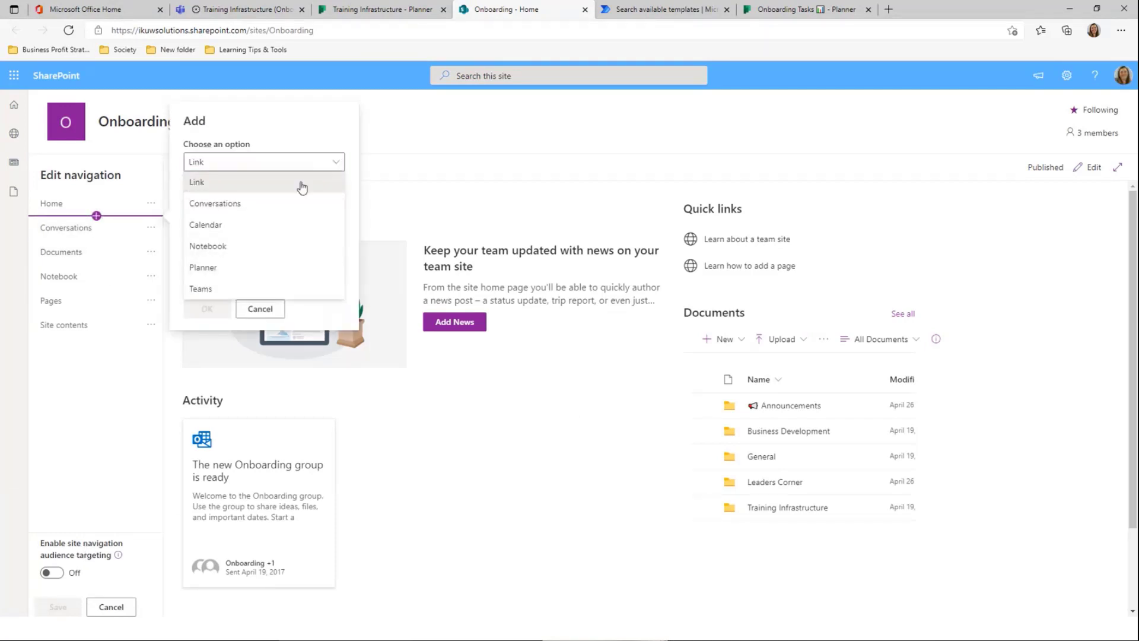
pyautogui.click(242, 266)
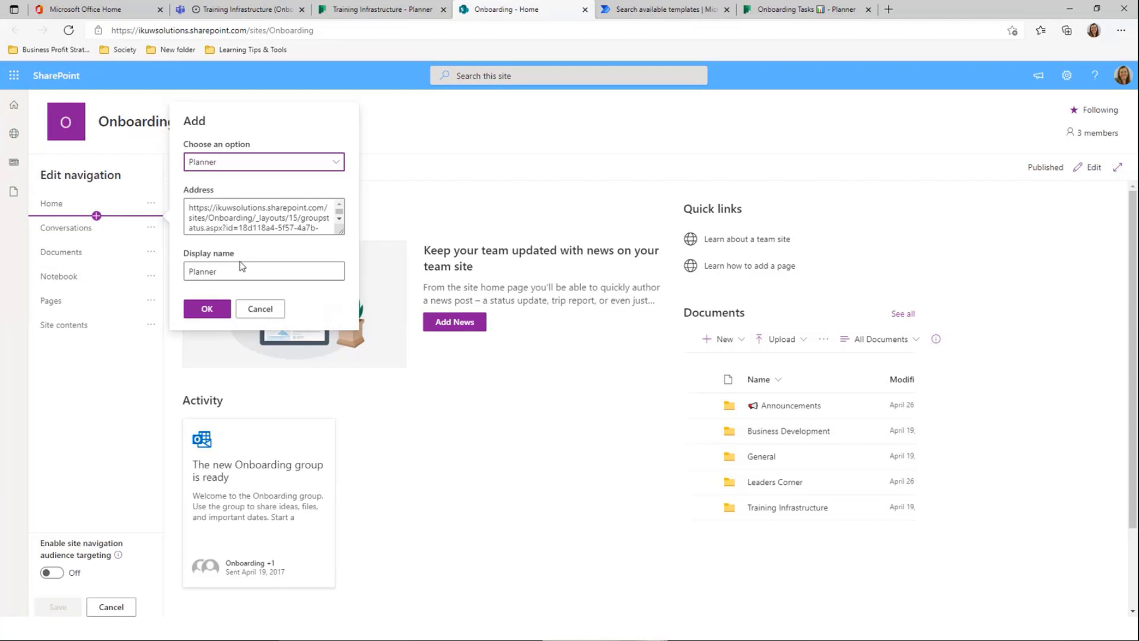
pyautogui.click(205, 308)
pyautogui.click(57, 604)
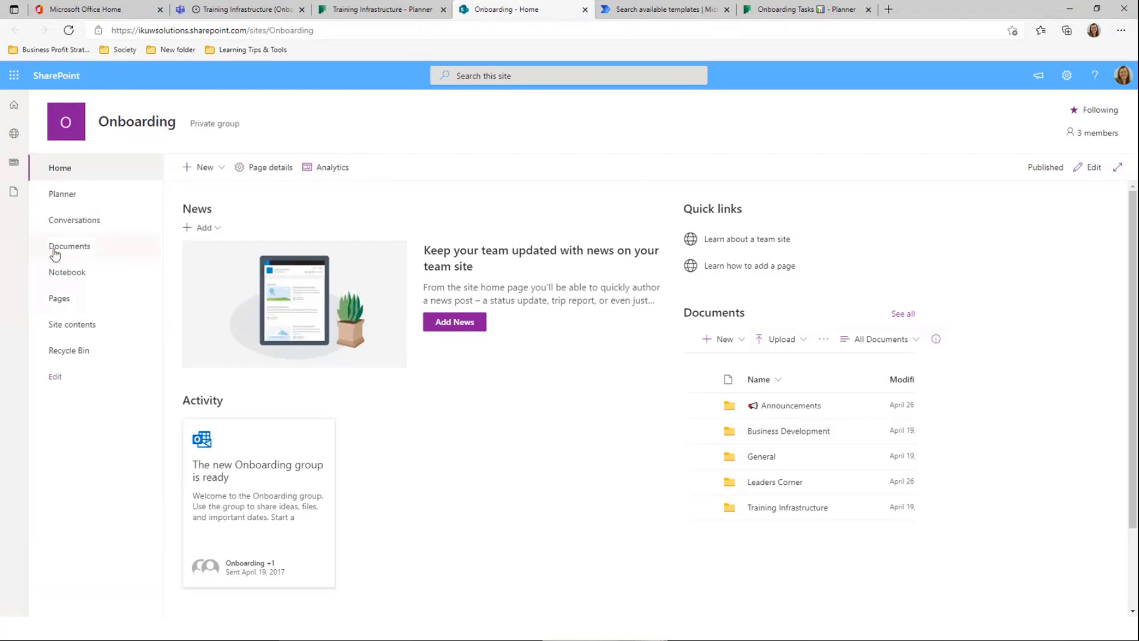
pyautogui.click(81, 200)
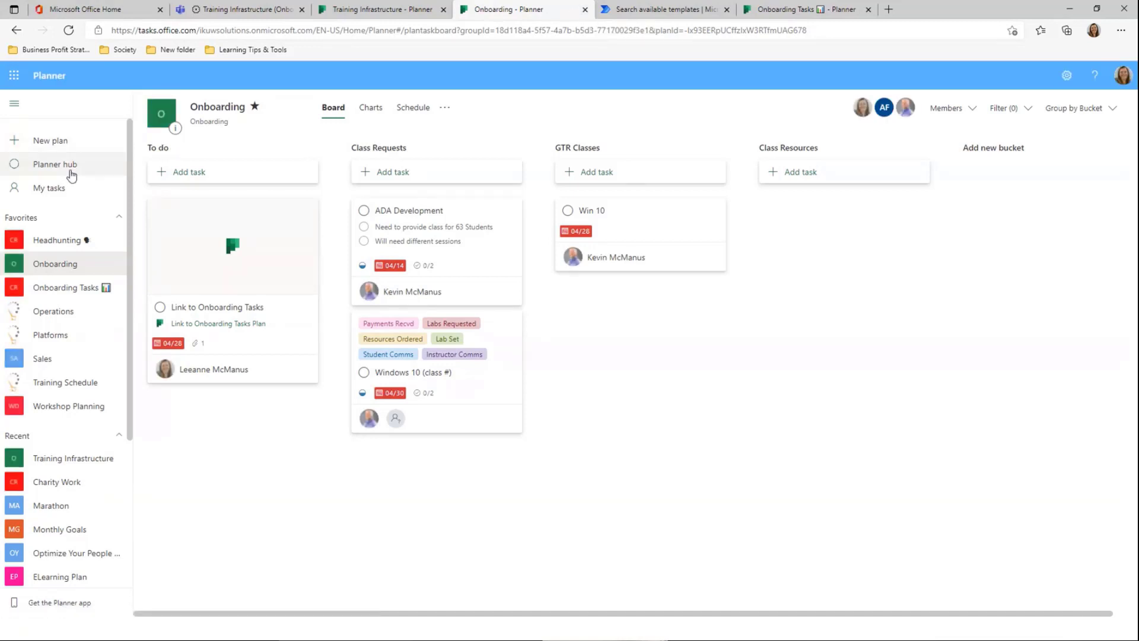
# From Onboarding Tasks, group My tasks by Plan, then view the Planner hub's favourite-plan charts
pyautogui.click(66, 287)
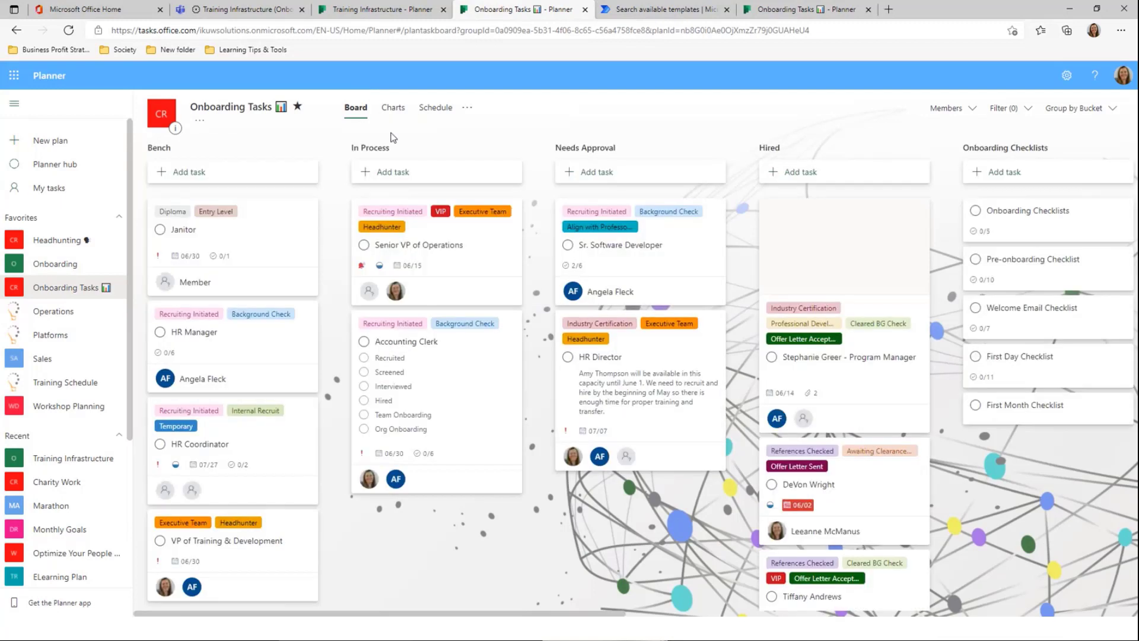
pyautogui.click(52, 193)
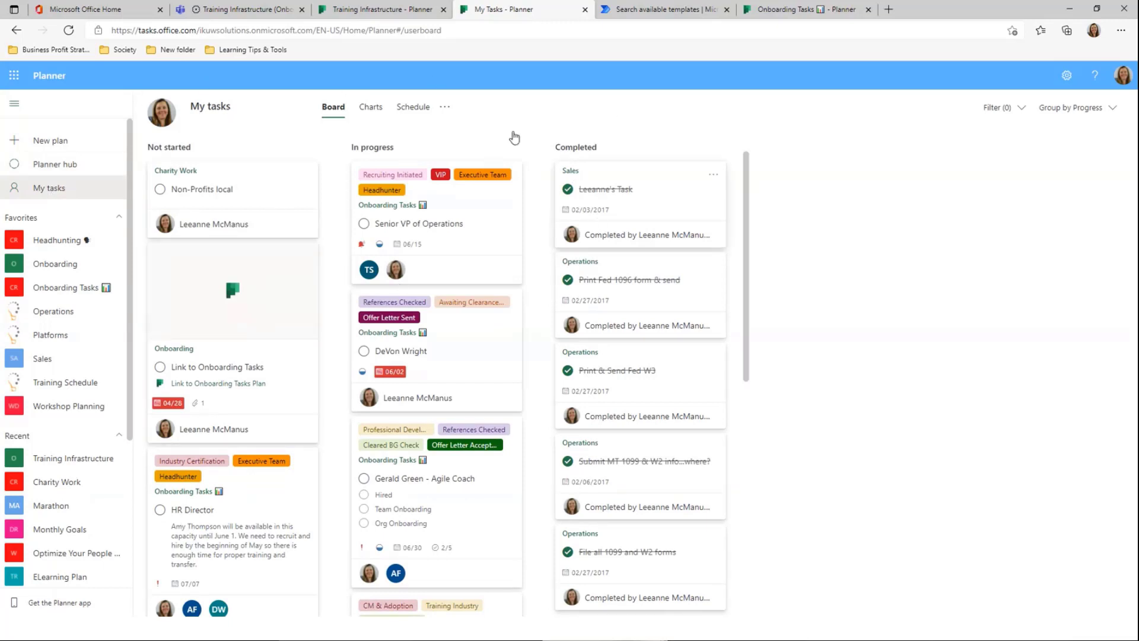
pyautogui.click(1107, 115)
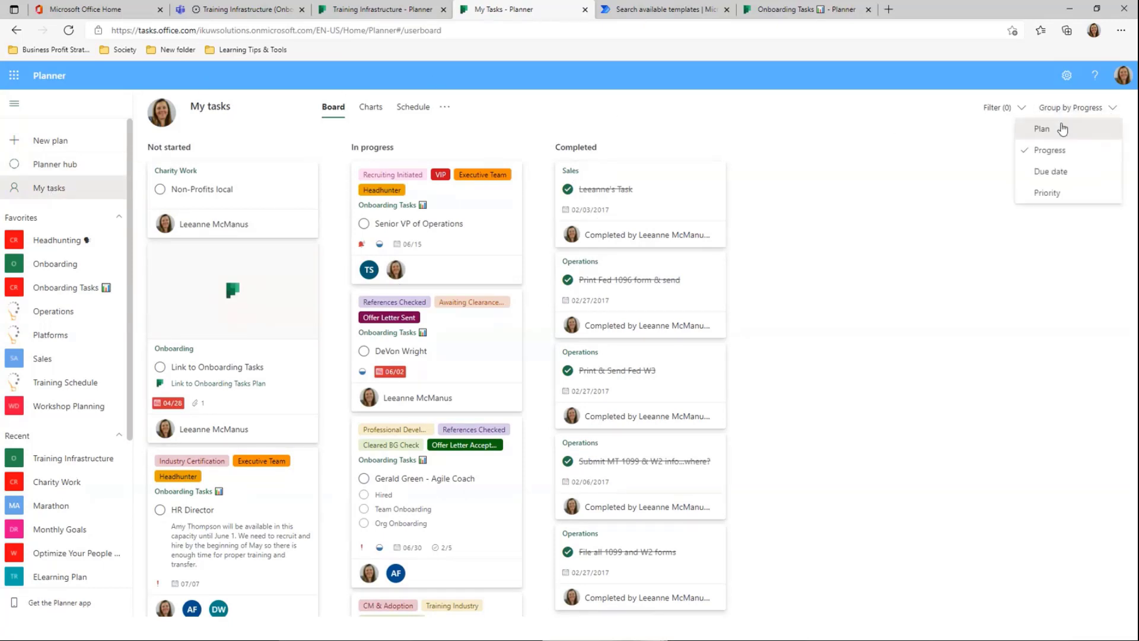
pyautogui.click(1043, 129)
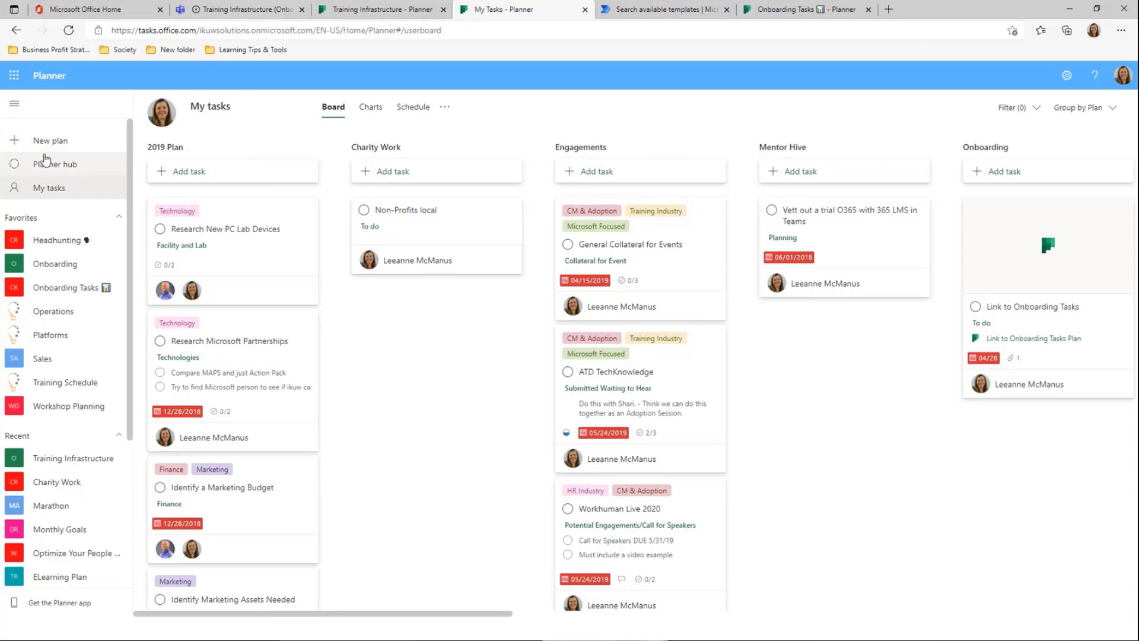
pyautogui.click(43, 164)
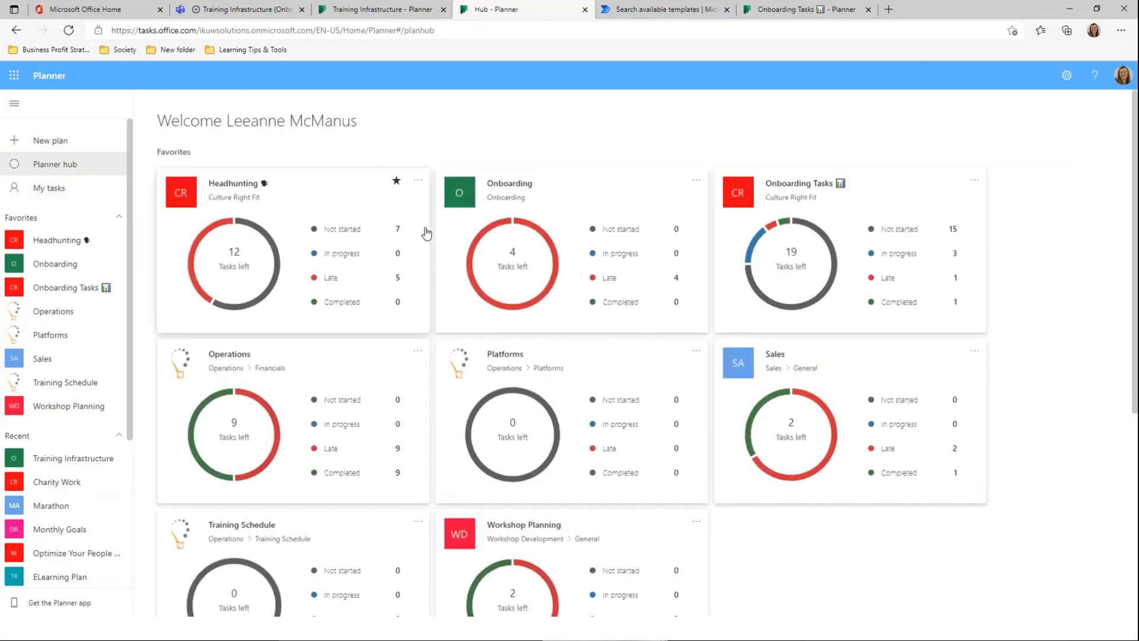